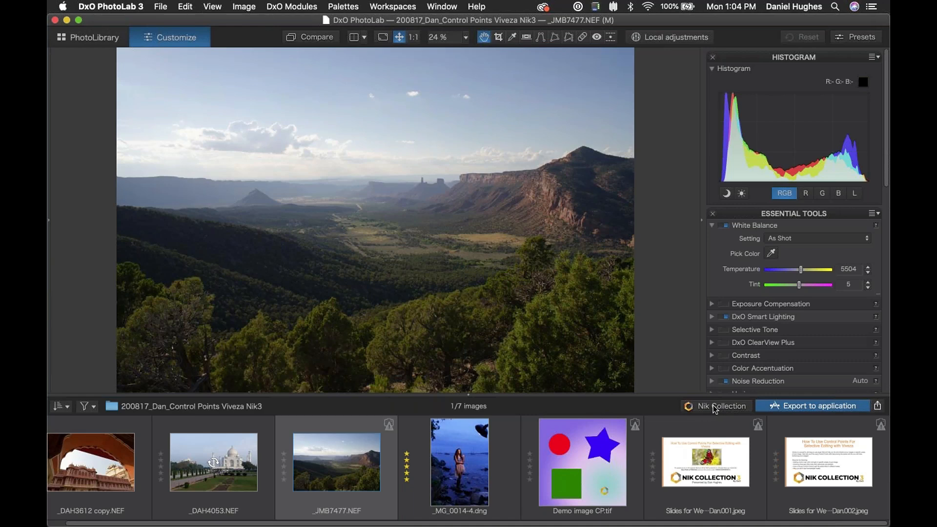
Step: Disable resizing in the Nik Collection plugin export settings and keep the ICC profile at sRGB
{"action": "left_click", "coordinate": [714, 407]}
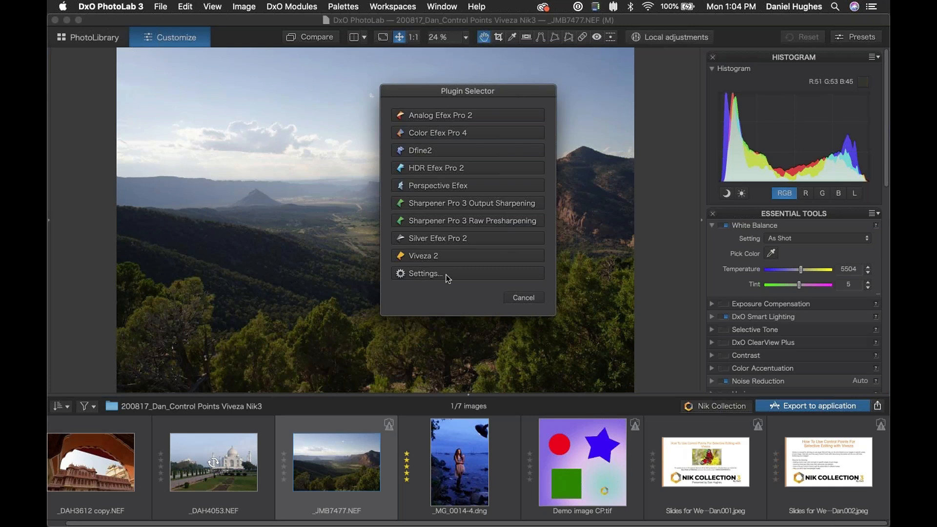
{"action": "left_click", "coordinate": [420, 273]}
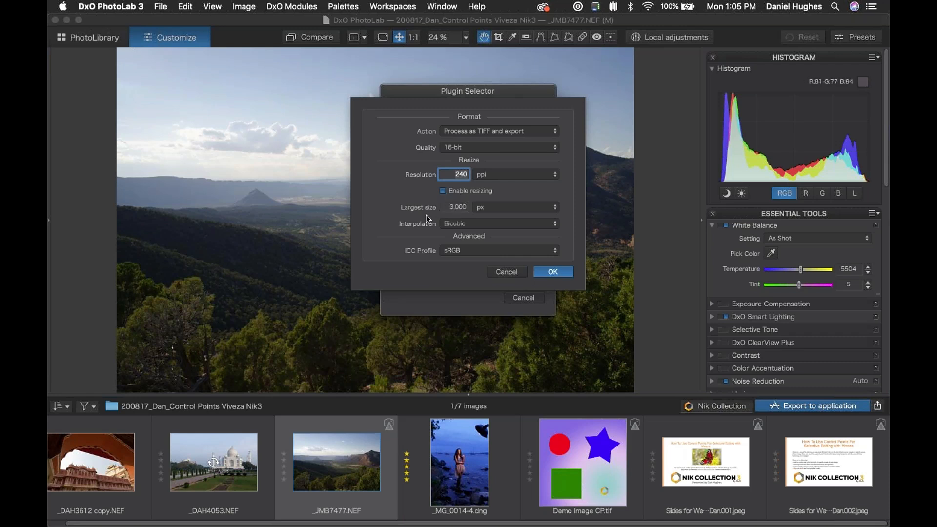
{"action": "left_click", "coordinate": [443, 191]}
{"action": "left_click", "coordinate": [443, 191]}
{"action": "left_click", "coordinate": [473, 250]}
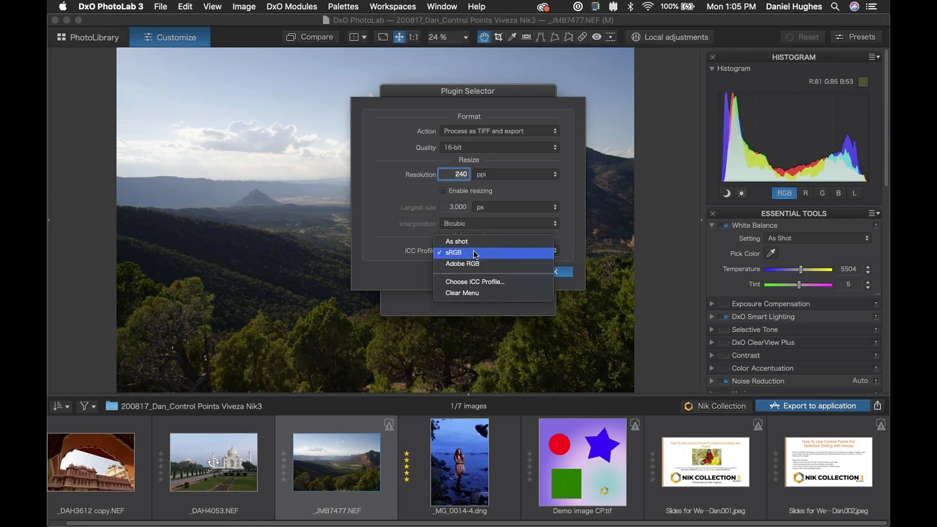
{"action": "left_click", "coordinate": [473, 251]}
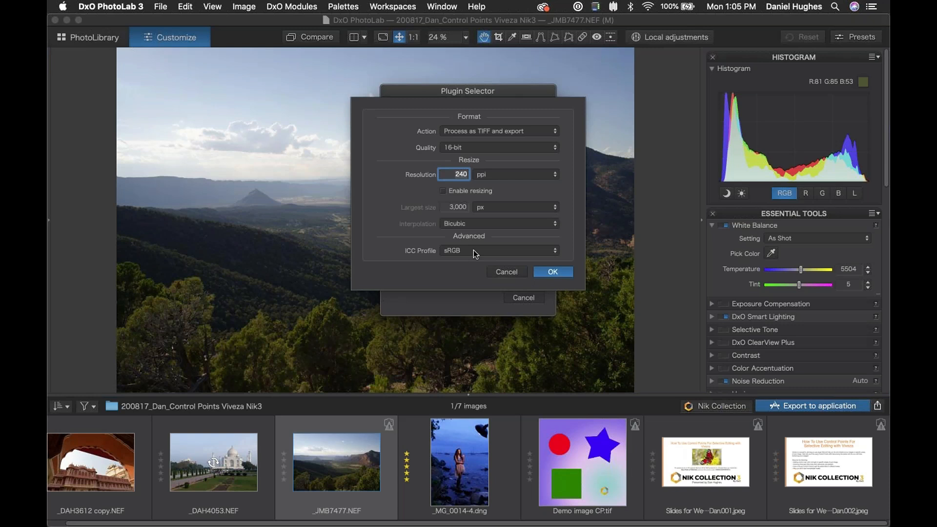
{"action": "left_click", "coordinate": [473, 251]}
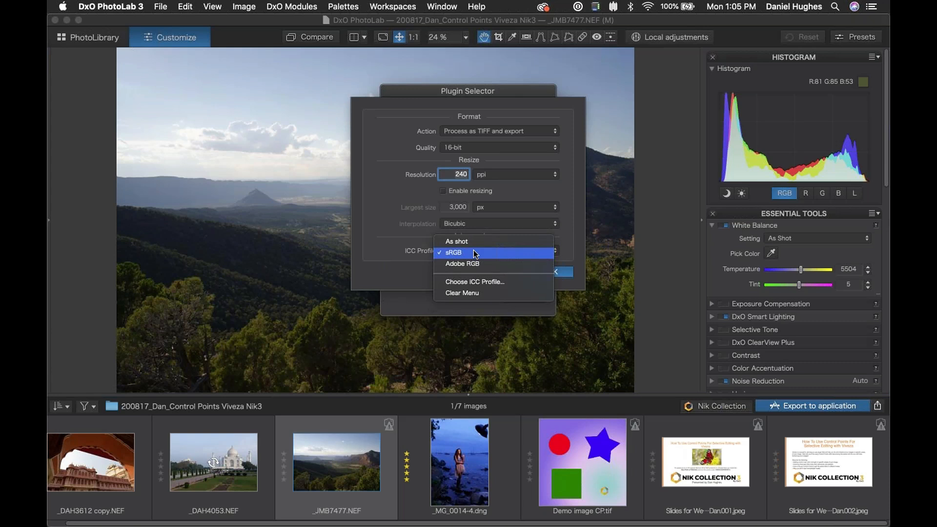
{"action": "left_click", "coordinate": [473, 252]}
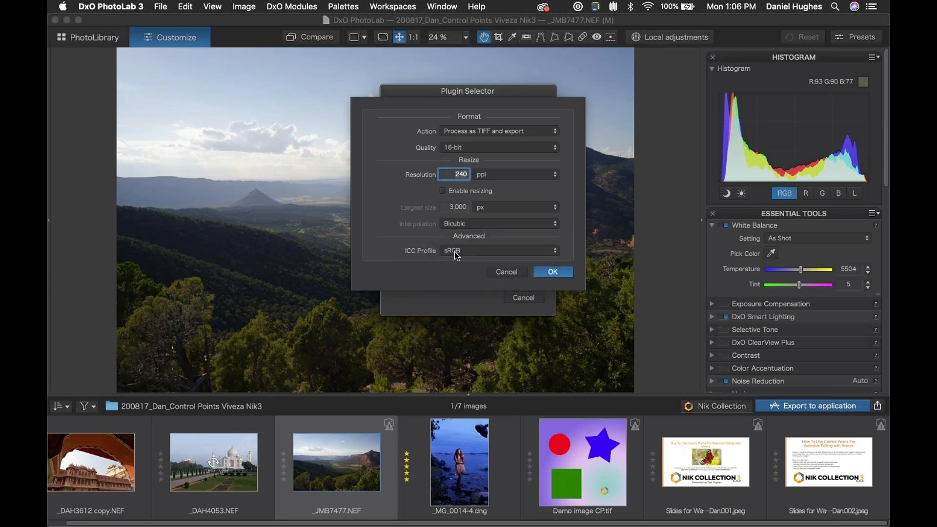
{"action": "left_click", "coordinate": [552, 271]}
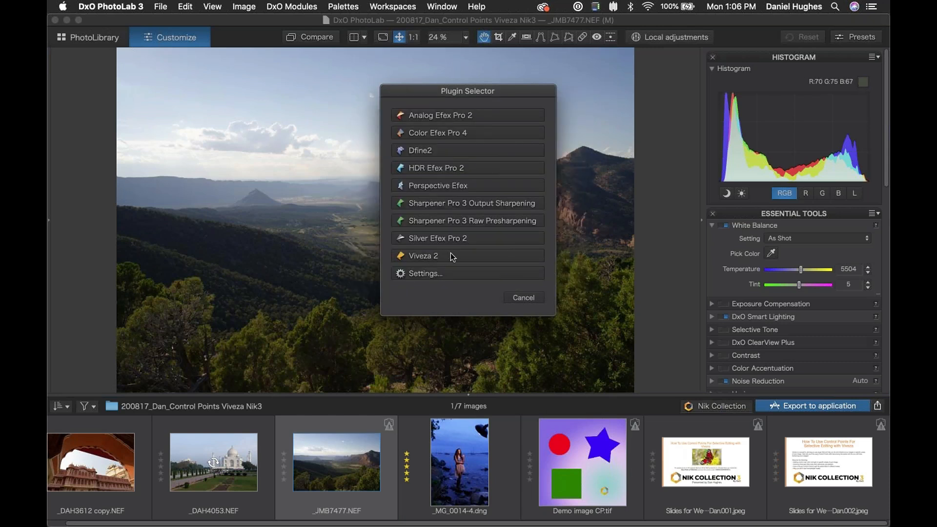
Step: Open the landscape photo in Viveza 2, dismiss the TIFF notice and enable Save and edit later
{"action": "left_click", "coordinate": [451, 254]}
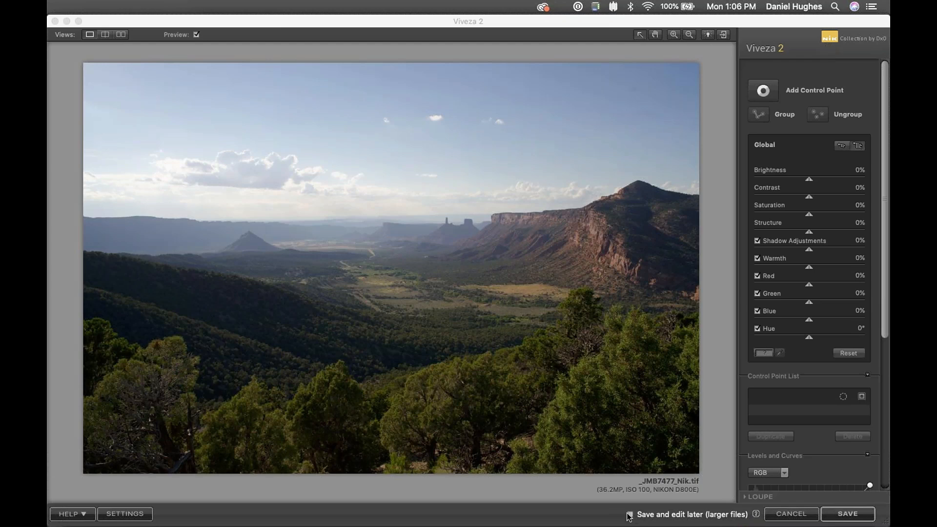
{"action": "left_click", "coordinate": [746, 520]}
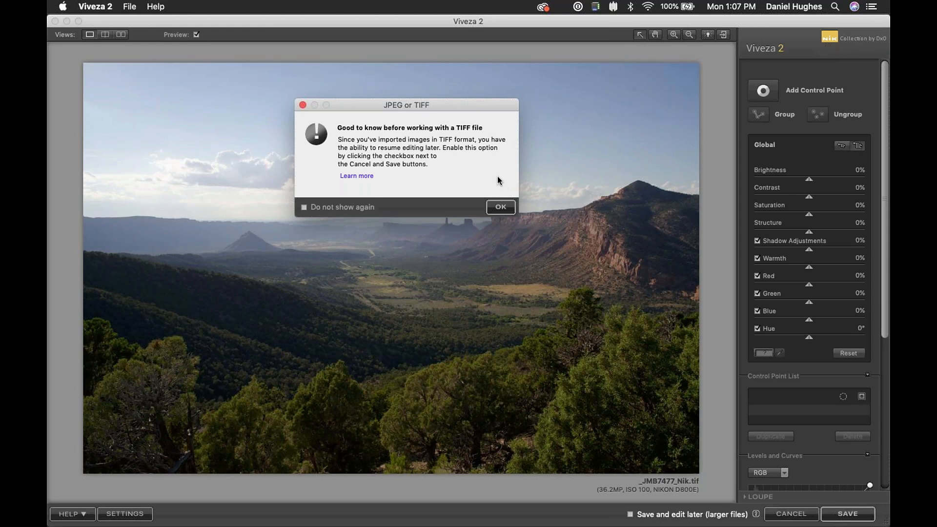
{"action": "left_click", "coordinate": [501, 208]}
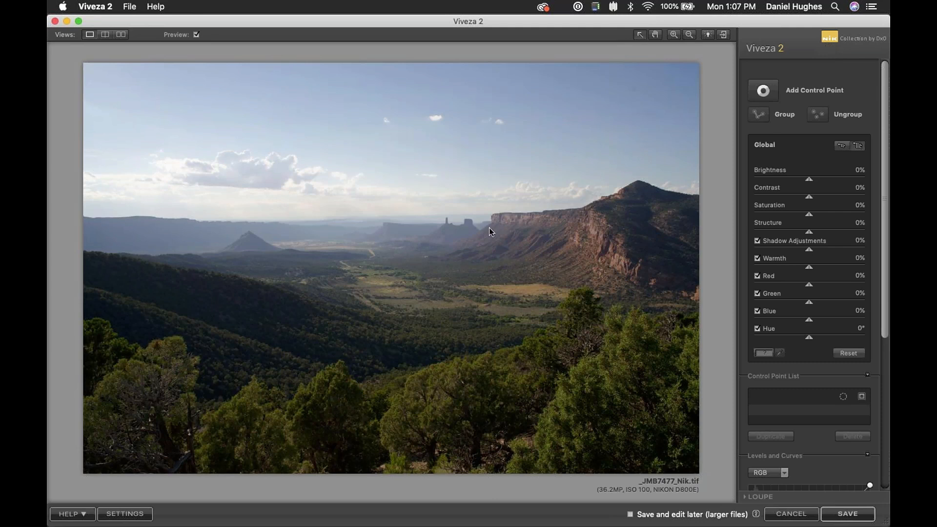
{"action": "left_click", "coordinate": [631, 515]}
Step: Try a global Brightness of -28% with the adjustment list collapsed, reset it and expand the list again
{"action": "left_click", "coordinate": [841, 146]}
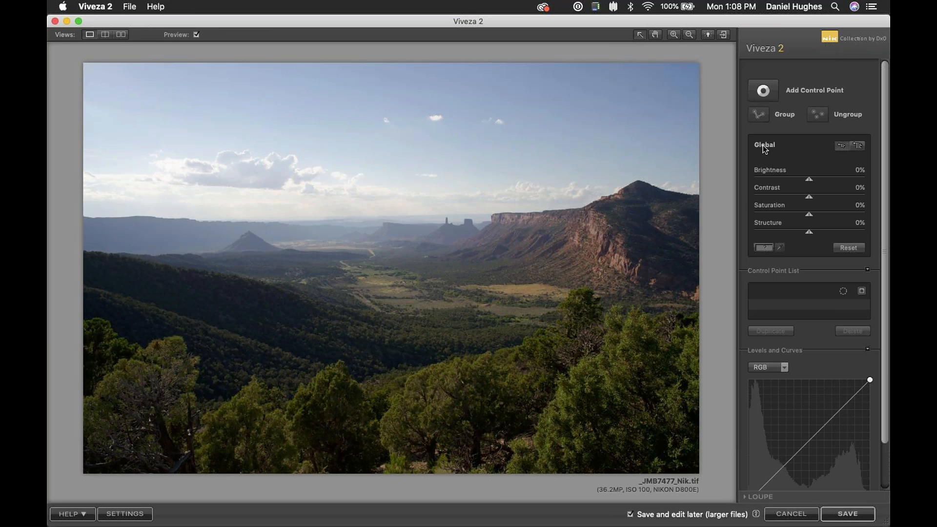
{"action": "mouse_move", "coordinate": [809, 181]}
{"action": "left_mouse_down"}
{"action": "mouse_move", "coordinate": [821, 182]}
{"action": "mouse_move", "coordinate": [794, 183]}
{"action": "left_mouse_up"}
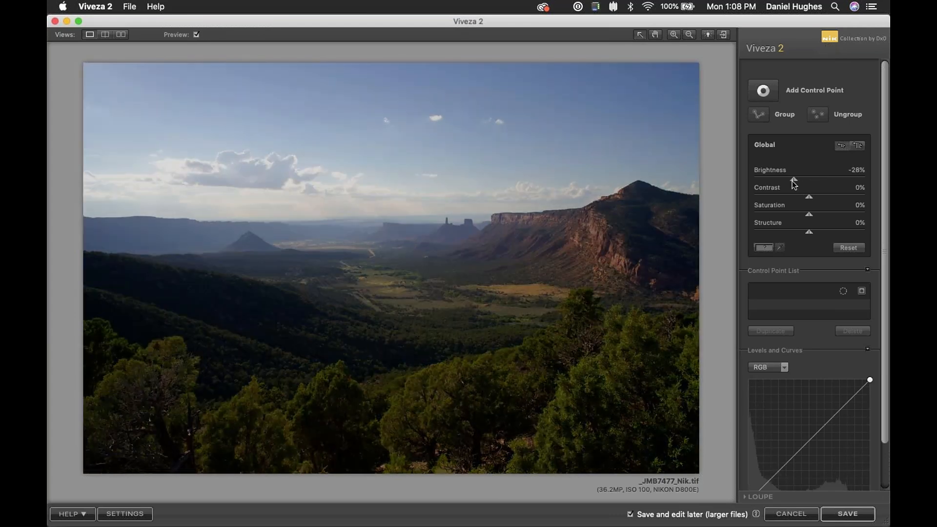
{"action": "double_click", "coordinate": [795, 180]}
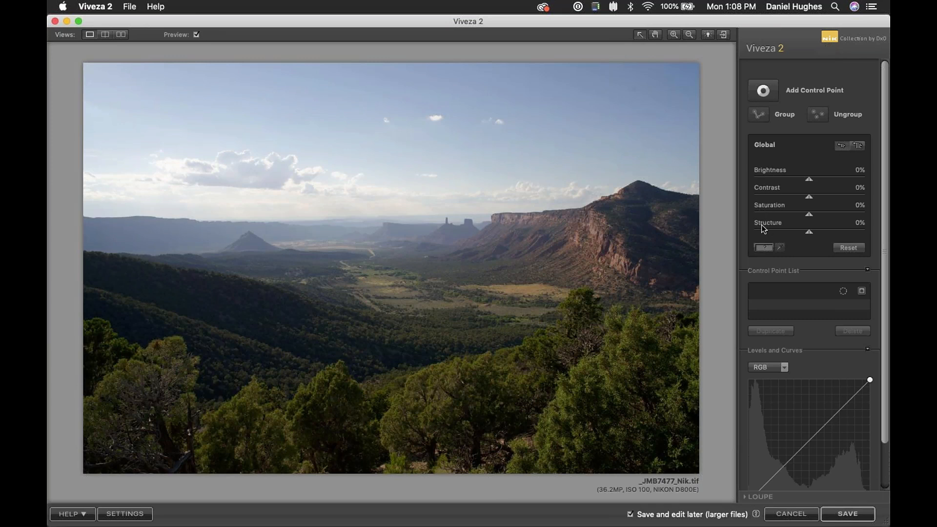
{"action": "left_click", "coordinate": [858, 146]}
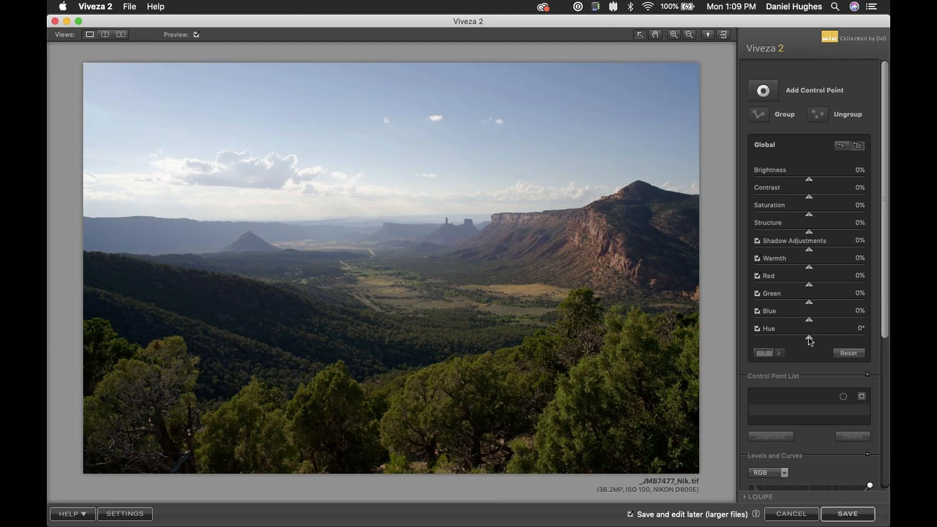
Step: Try global Hue shifts of 180° and -86°, and return Hue to 0°
{"action": "left_click_drag", "start_coordinate": [810, 338], "coordinate": [857, 333]}
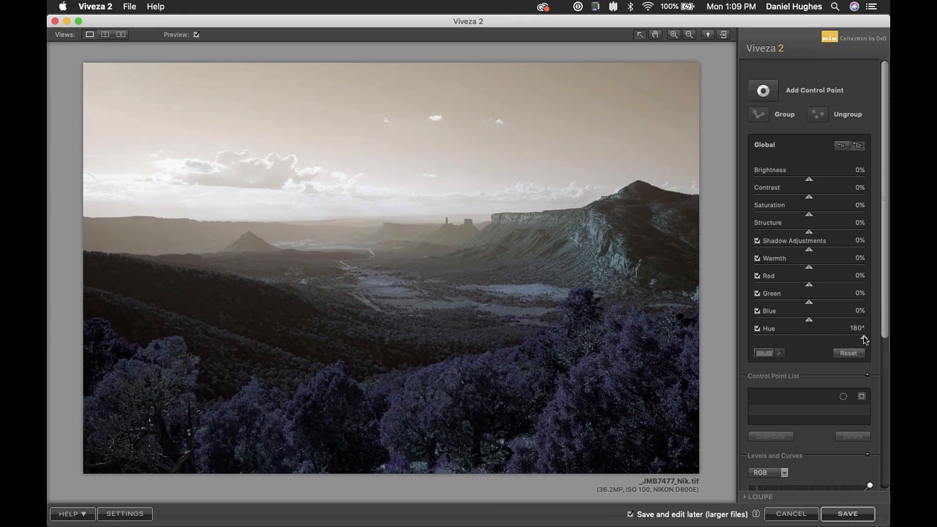
{"action": "left_click_drag", "start_coordinate": [864, 340], "coordinate": [782, 334]}
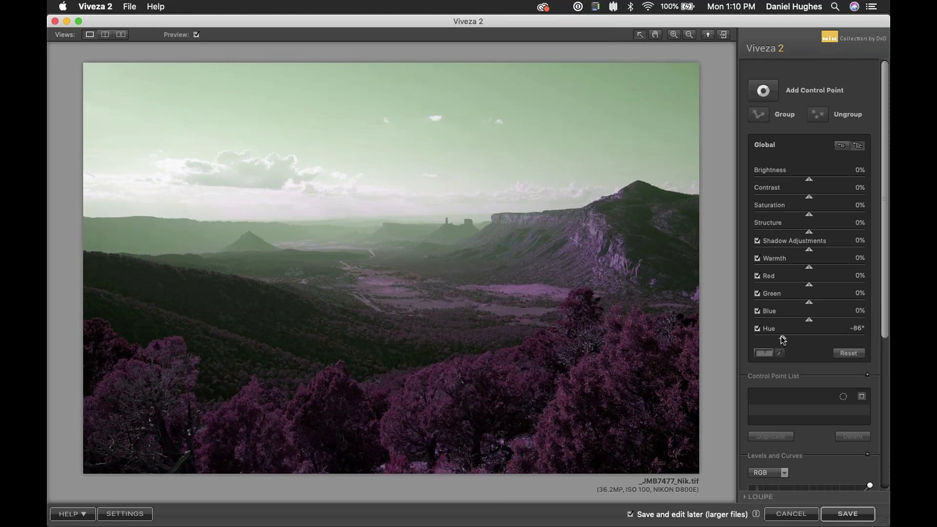
{"action": "left_click_drag", "start_coordinate": [782, 338], "coordinate": [810, 338]}
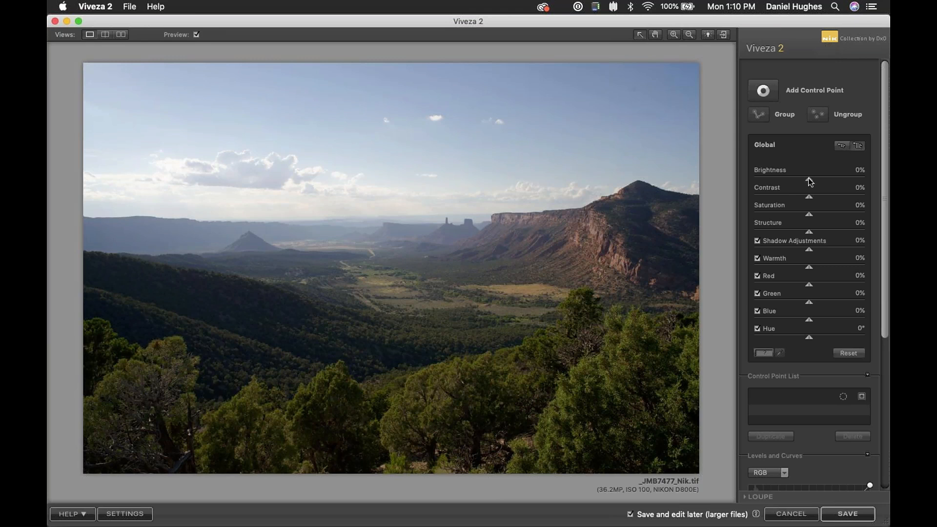
Step: Set the global Brightness to 7%, Contrast to 13% and Saturation to 55%
{"action": "left_click_drag", "start_coordinate": [808, 179], "coordinate": [813, 182]}
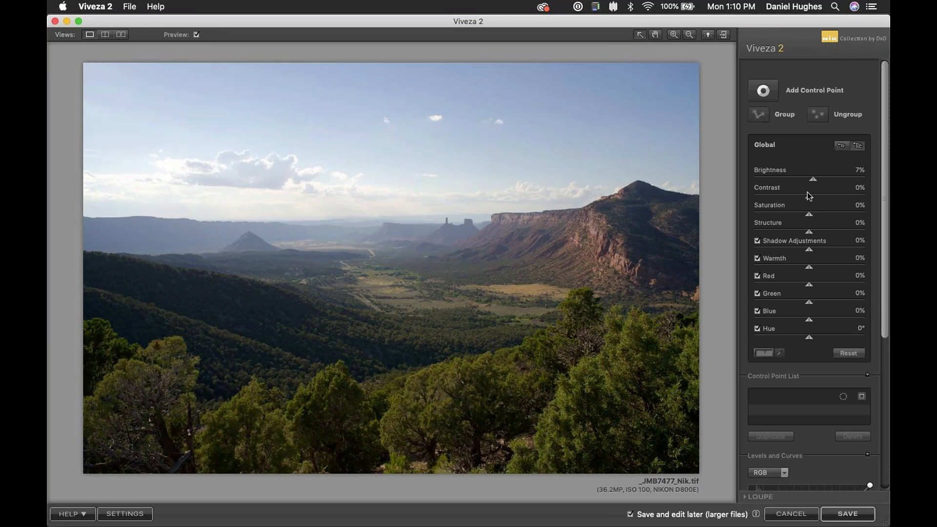
{"action": "left_click_drag", "start_coordinate": [809, 196], "coordinate": [816, 196]}
{"action": "left_click_drag", "start_coordinate": [808, 214], "coordinate": [836, 215]}
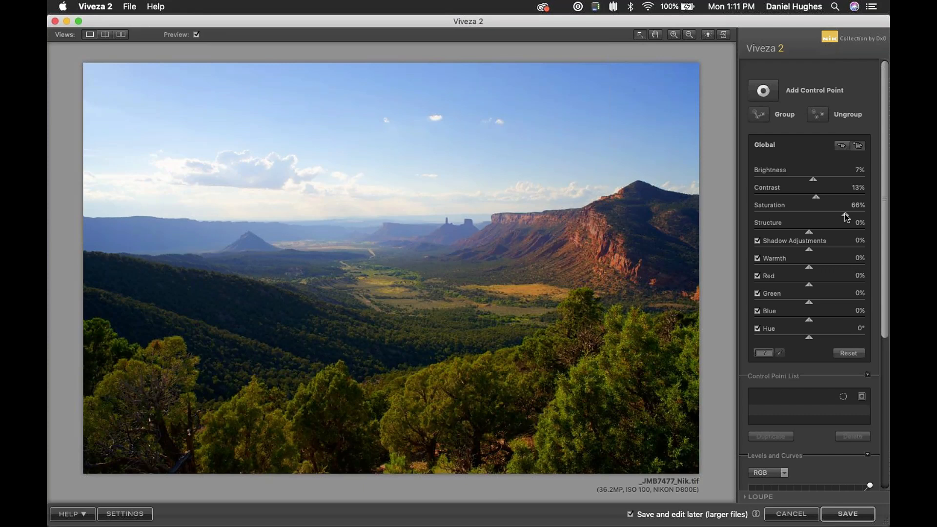
{"action": "left_click_drag", "start_coordinate": [863, 215], "coordinate": [828, 210]}
Step: Try the global Structure adjustment at 100% and set it to 60%
{"action": "left_click_drag", "start_coordinate": [808, 230], "coordinate": [827, 232]}
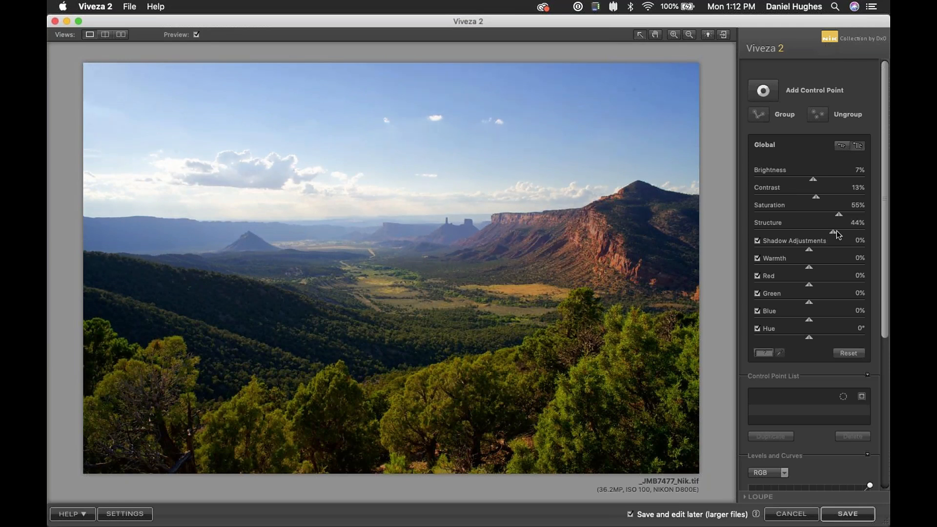
{"action": "left_click_drag", "start_coordinate": [846, 235], "coordinate": [876, 235]}
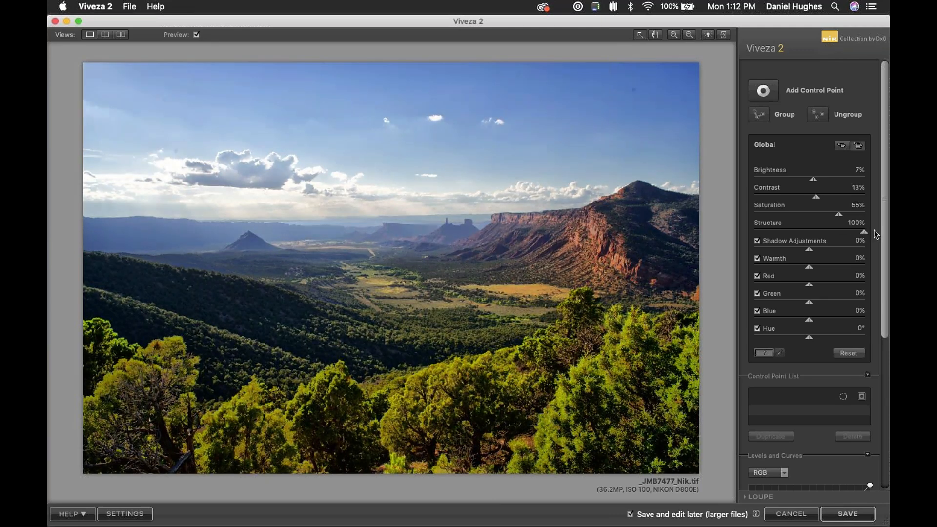
{"action": "left_click_drag", "start_coordinate": [860, 235], "coordinate": [840, 233]}
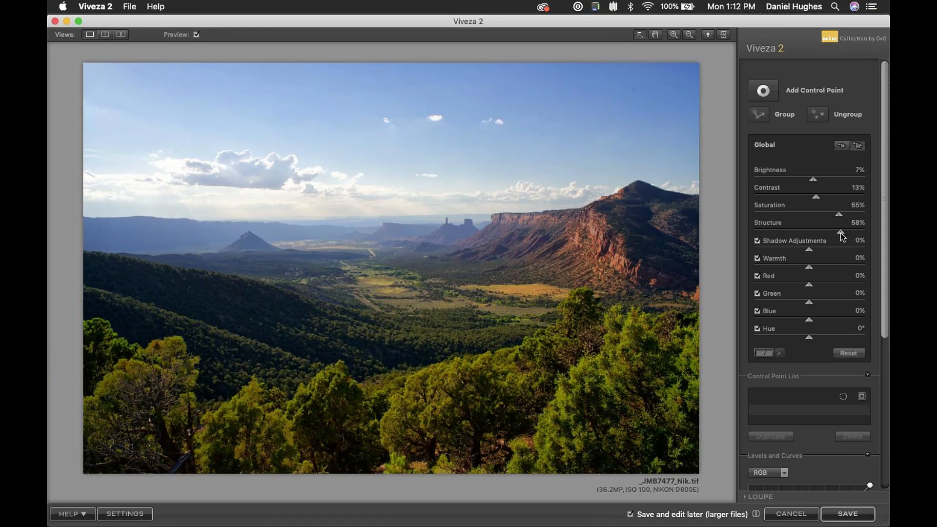
{"action": "mouse_move", "coordinate": [841, 233]}
{"action": "left_mouse_down"}
{"action": "mouse_move", "coordinate": [824, 233]}
{"action": "mouse_move", "coordinate": [840, 235]}
{"action": "left_mouse_up"}
Step: Compare the adjusted photo with the original by switching the preview off and on
{"action": "left_click", "coordinate": [196, 34]}
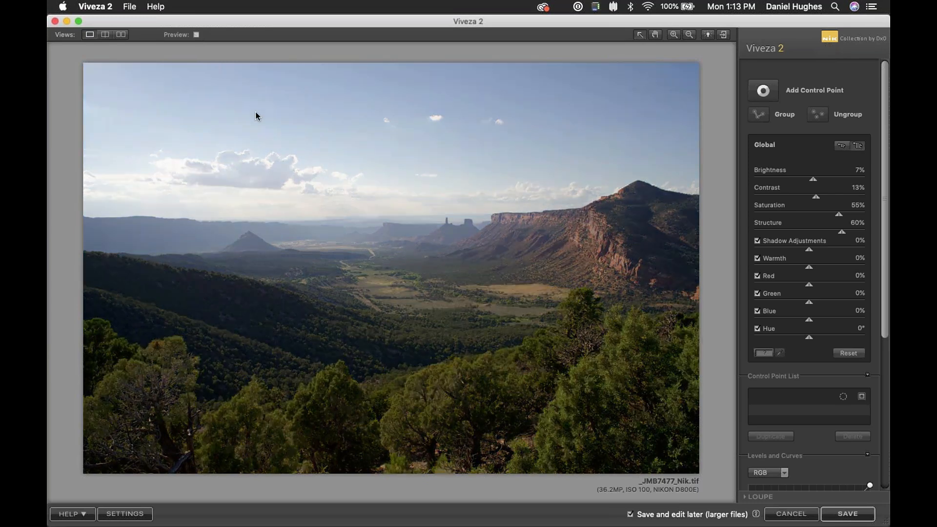
{"action": "left_click", "coordinate": [196, 35]}
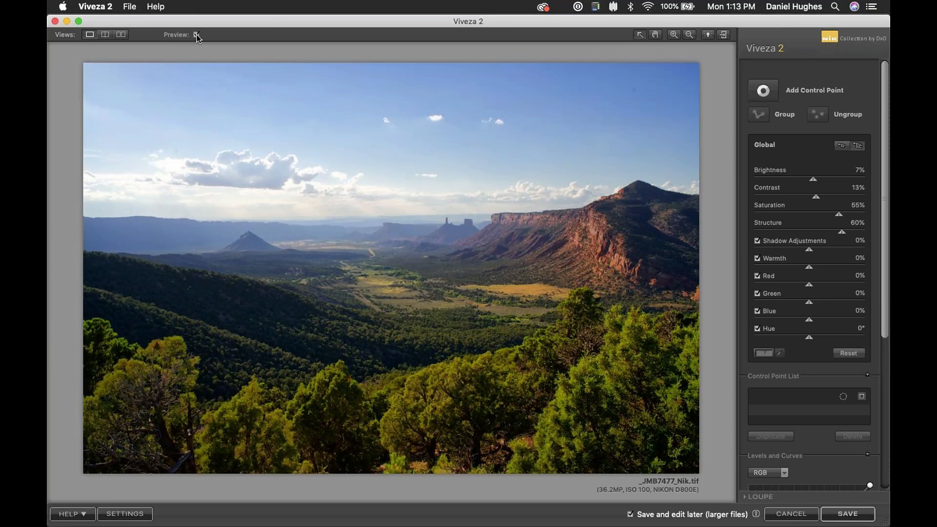
{"action": "left_click", "coordinate": [196, 34]}
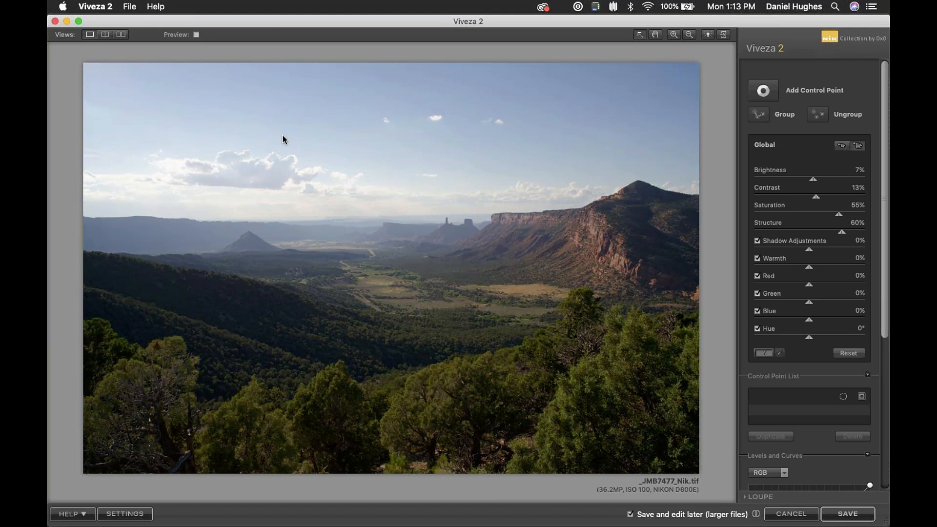
Step: Set the global Contrast to 10% and turn the preview back on
{"action": "left_click", "coordinate": [817, 197]}
{"action": "left_click_drag", "start_coordinate": [840, 197], "coordinate": [792, 195]}
{"action": "left_click_drag", "start_coordinate": [792, 196], "coordinate": [816, 200]}
{"action": "left_click", "coordinate": [195, 35]}
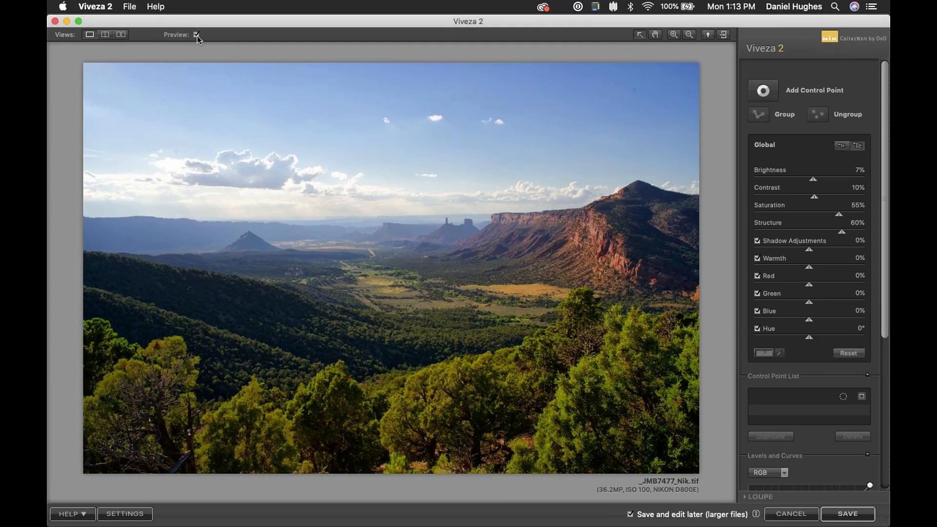
Step: Compare before and after in the split view with its divider shifted toward the left, and in side-by-side view
{"action": "left_click", "coordinate": [104, 33]}
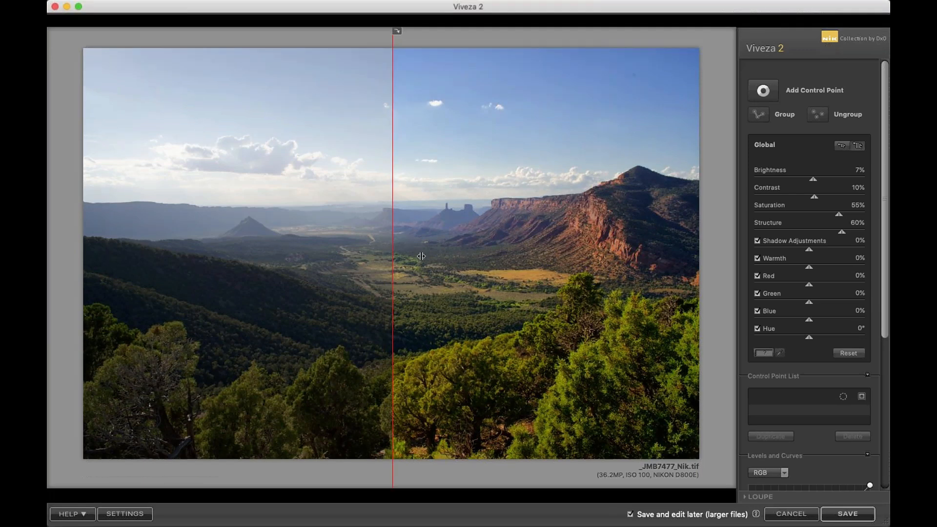
{"action": "left_click_drag", "start_coordinate": [392, 255], "coordinate": [205, 208]}
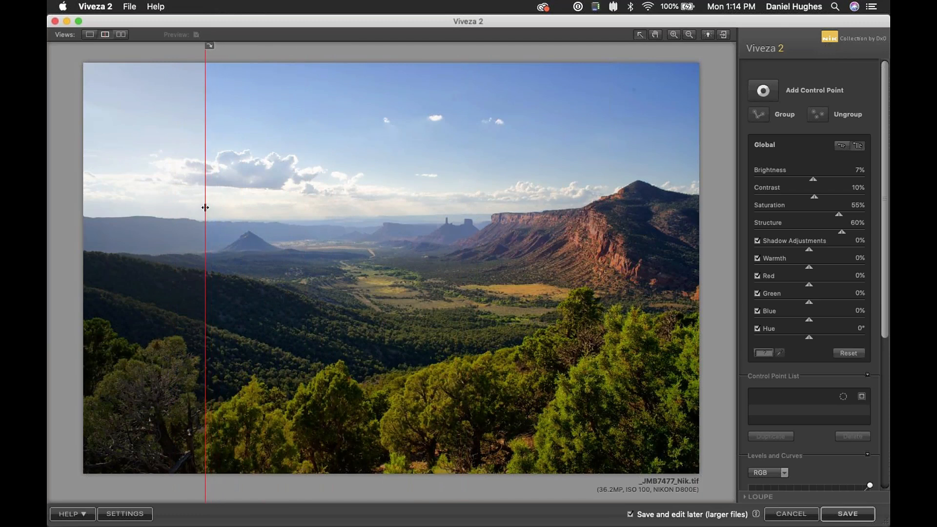
{"action": "left_click", "coordinate": [122, 36]}
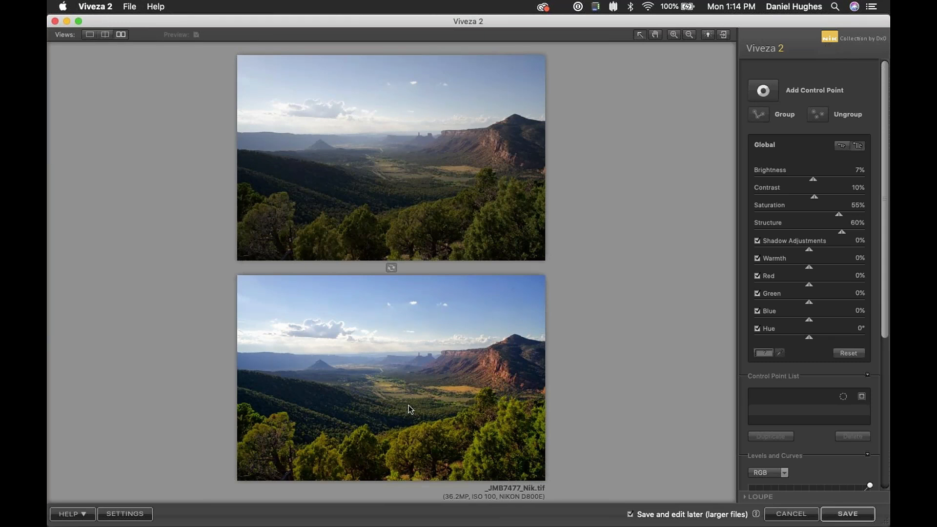
{"action": "left_click", "coordinate": [390, 267]}
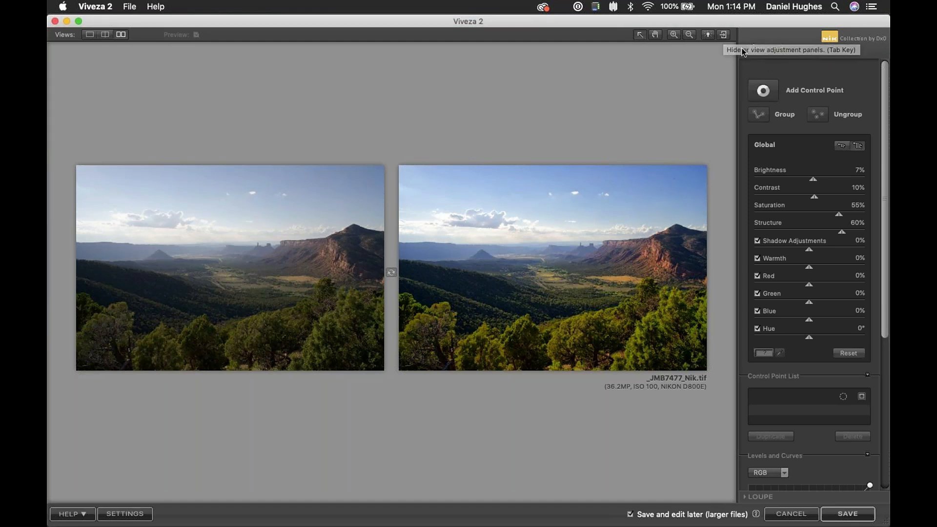
Step: Hide the adjustment panels, compare the photo with its original in single-image view, and restore the panels
{"action": "left_click", "coordinate": [723, 31]}
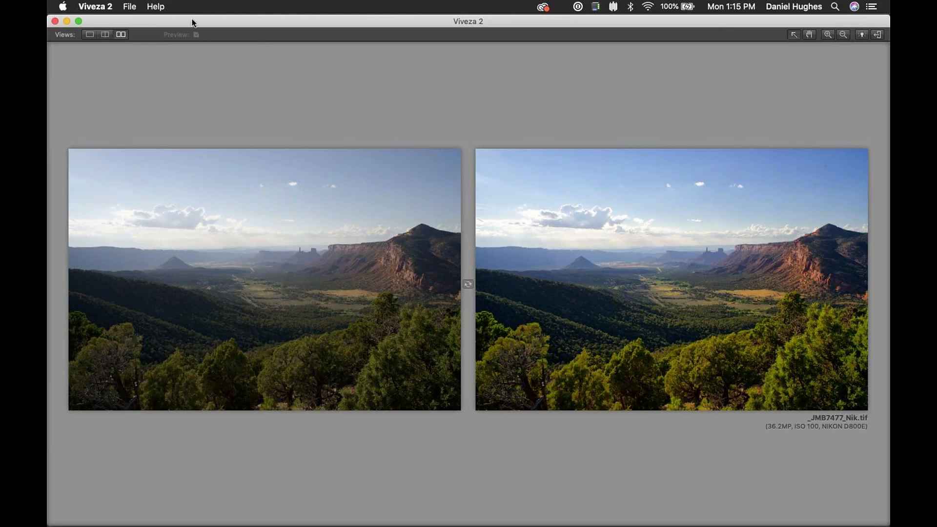
{"action": "left_click", "coordinate": [89, 35]}
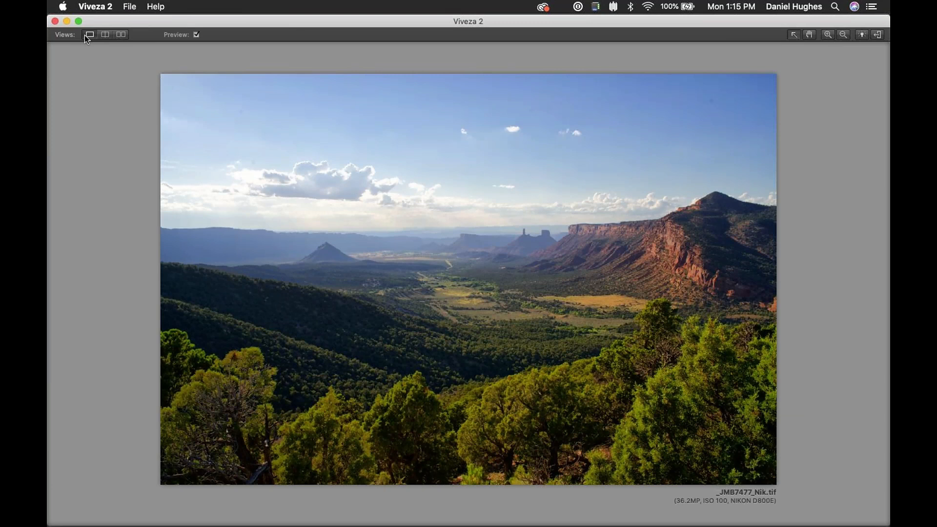
{"action": "left_click", "coordinate": [196, 34]}
{"action": "left_click", "coordinate": [196, 35]}
{"action": "left_click", "coordinate": [877, 35]}
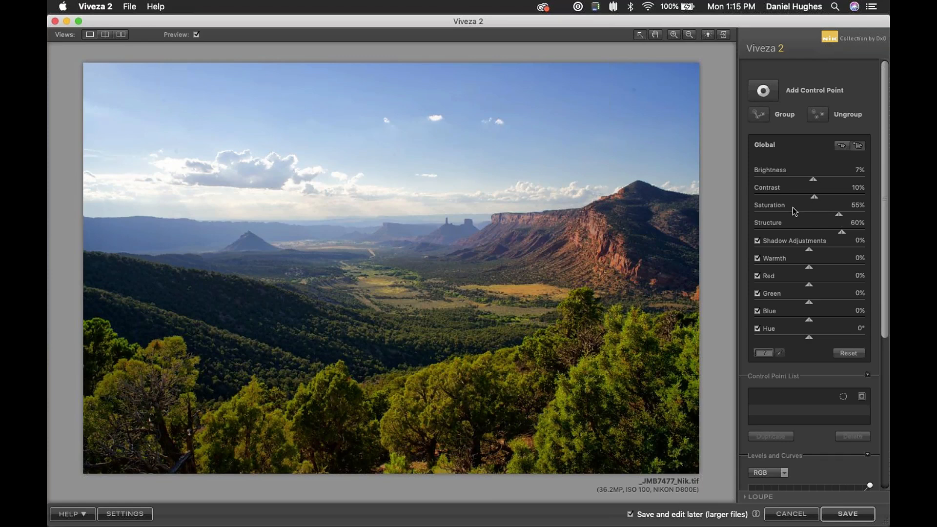
Step: Reset the global Saturation to 0% and set Structure to 12%
{"action": "double_click", "coordinate": [838, 215]}
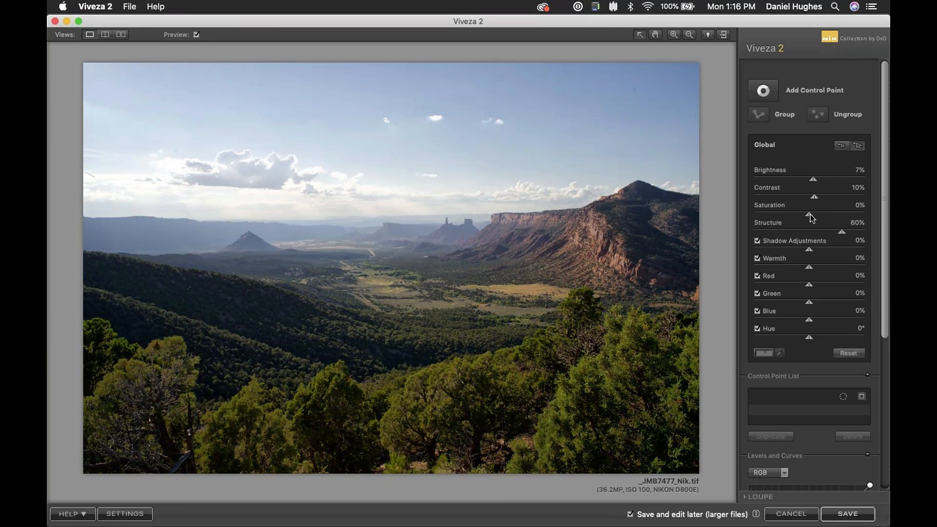
{"action": "mouse_move", "coordinate": [842, 233]}
{"action": "left_mouse_down"}
{"action": "mouse_move", "coordinate": [830, 232]}
{"action": "mouse_move", "coordinate": [843, 232]}
{"action": "left_mouse_up"}
{"action": "left_click", "coordinate": [853, 224]}
{"action": "type", "text": "12"}
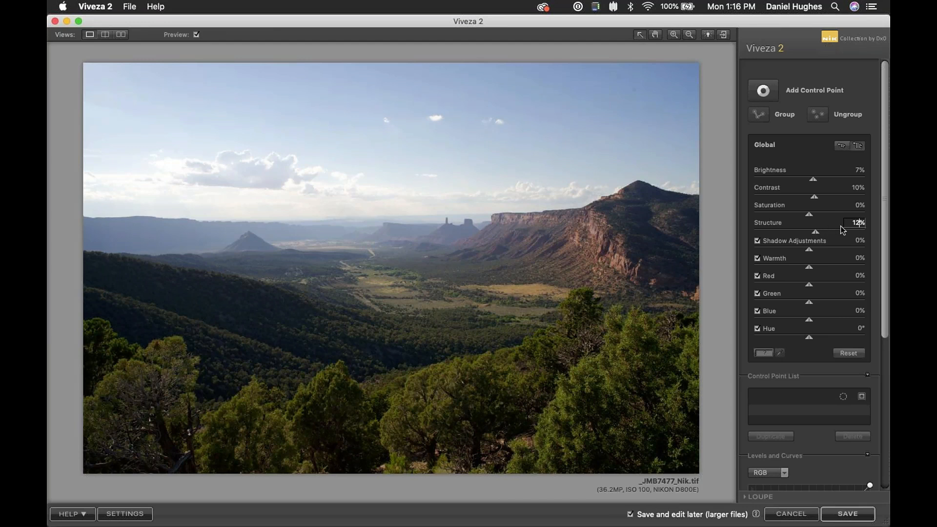
Step: Finish entering 12% for the global Structure and set the global Saturation to 4%
{"action": "key", "text": "Return"}
Step: Bend the Blue channel curve slightly upward in the shadows and slightly downward in the highlights
{"action": "left_click_drag", "start_coordinate": [887, 276], "coordinate": [887, 450]}
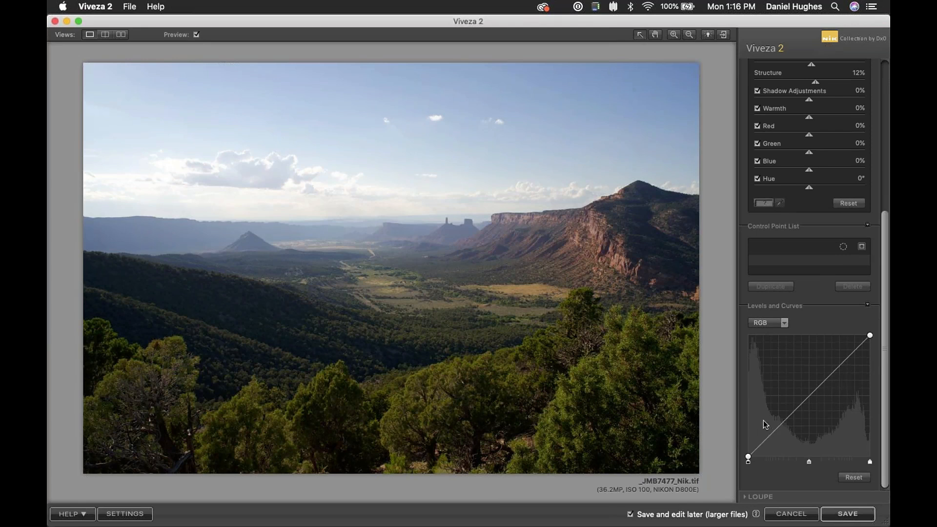
{"action": "left_click", "coordinate": [784, 324]}
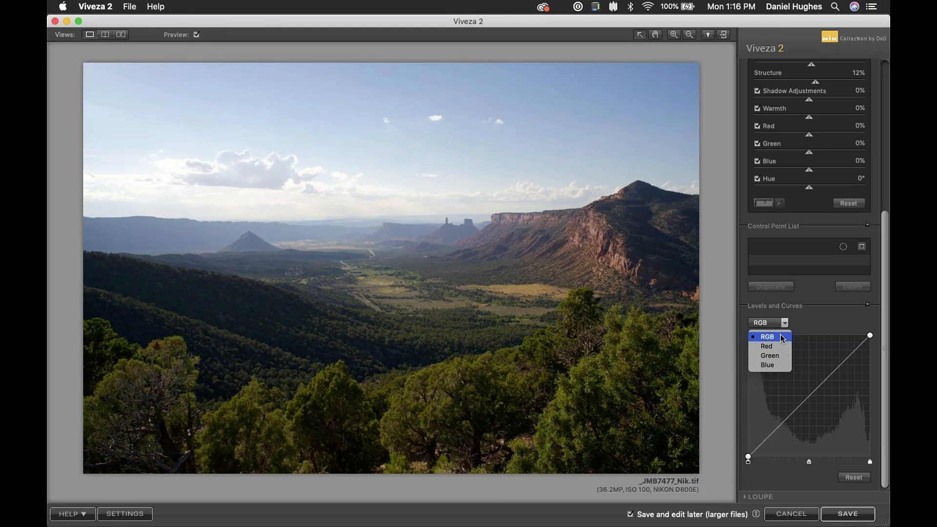
{"action": "left_click", "coordinate": [772, 367]}
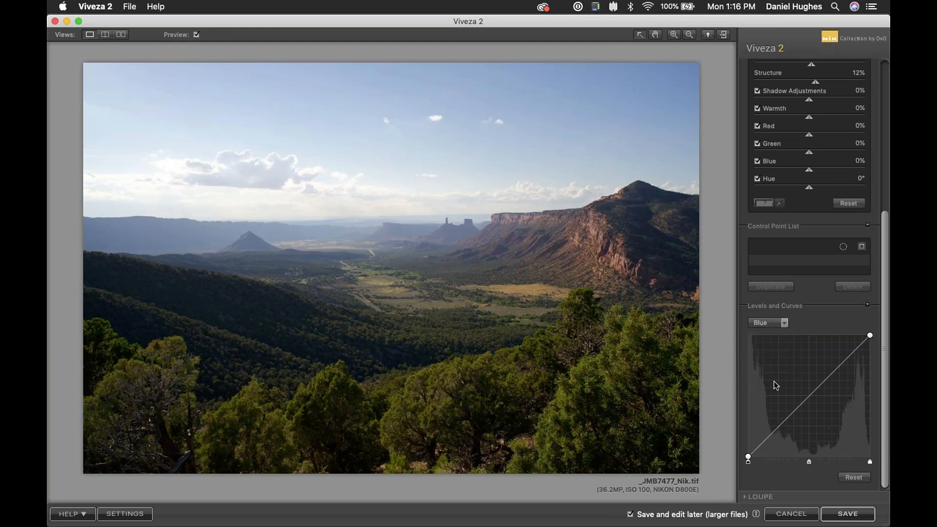
{"action": "left_click_drag", "start_coordinate": [779, 428], "coordinate": [780, 423]}
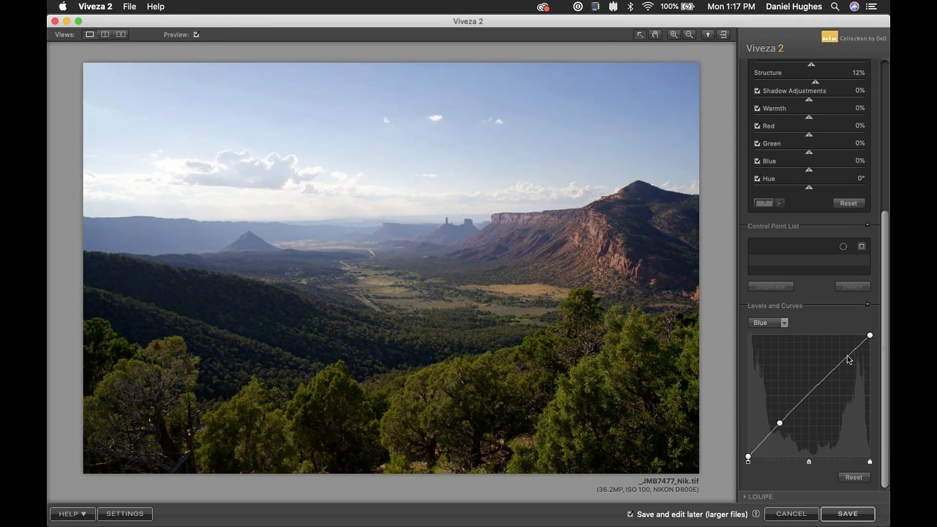
{"action": "left_click_drag", "start_coordinate": [849, 356], "coordinate": [851, 360]}
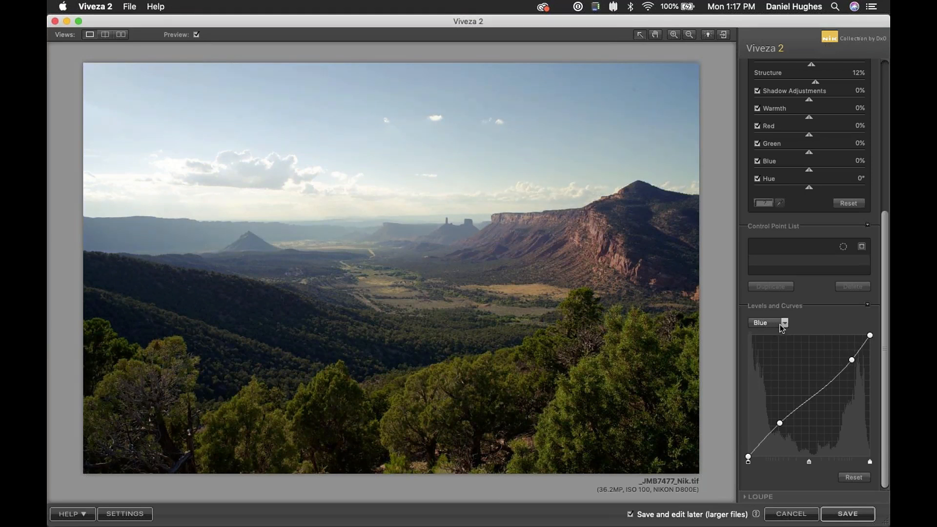
{"action": "left_click_drag", "start_coordinate": [852, 364], "coordinate": [852, 360]}
Step: Try pulling the Blue curve's shadow point down, remove all added curve points, and return to the RGB channel
{"action": "left_click_drag", "start_coordinate": [778, 423], "coordinate": [761, 447]}
{"action": "left_click", "coordinate": [758, 445]}
{"action": "double_click", "coordinate": [761, 446]}
{"action": "double_click", "coordinate": [779, 425]}
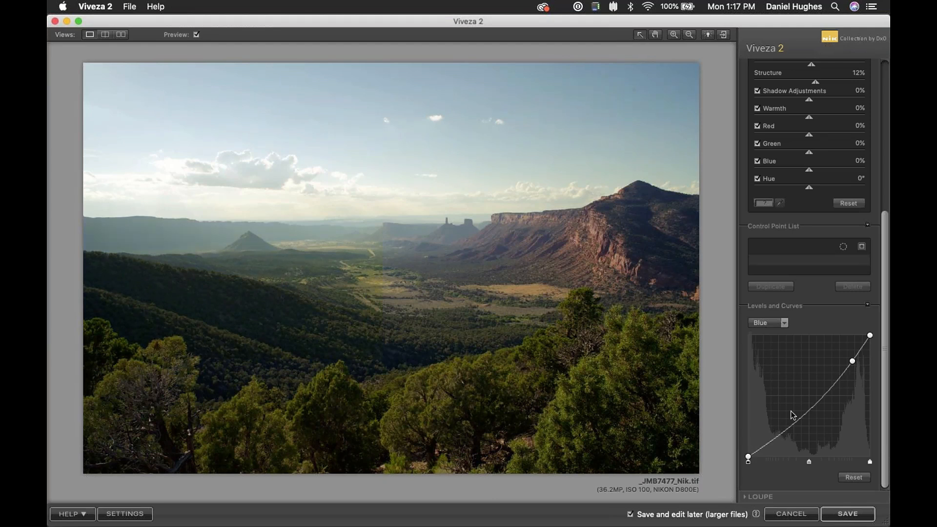
{"action": "double_click", "coordinate": [851, 361]}
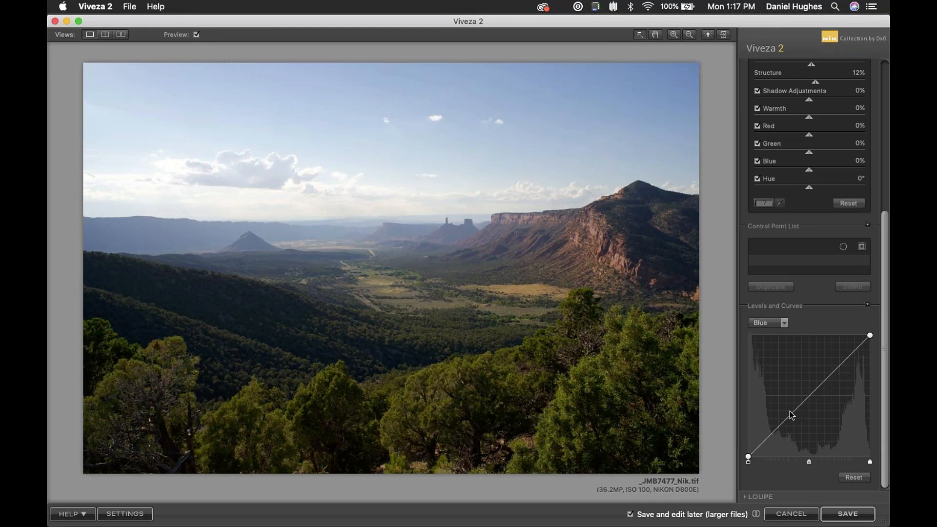
{"action": "left_click", "coordinate": [784, 322]}
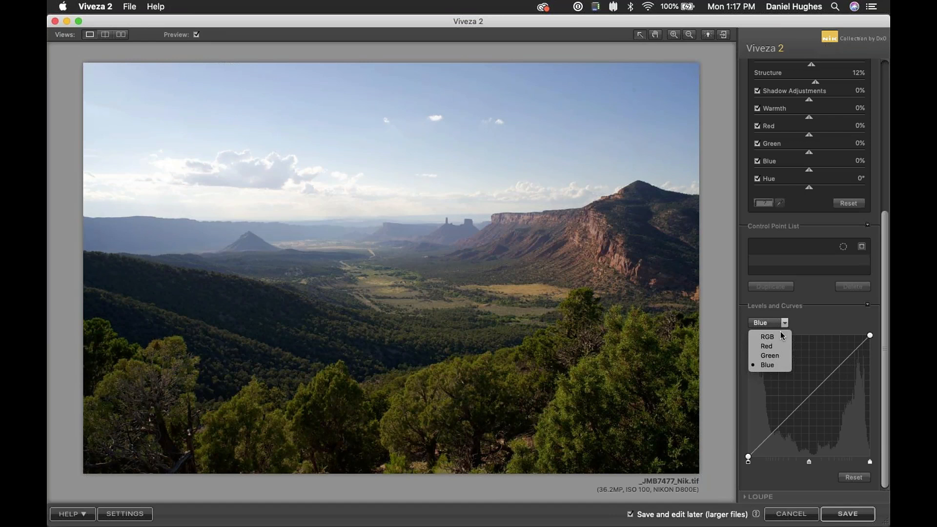
{"action": "left_click", "coordinate": [779, 337]}
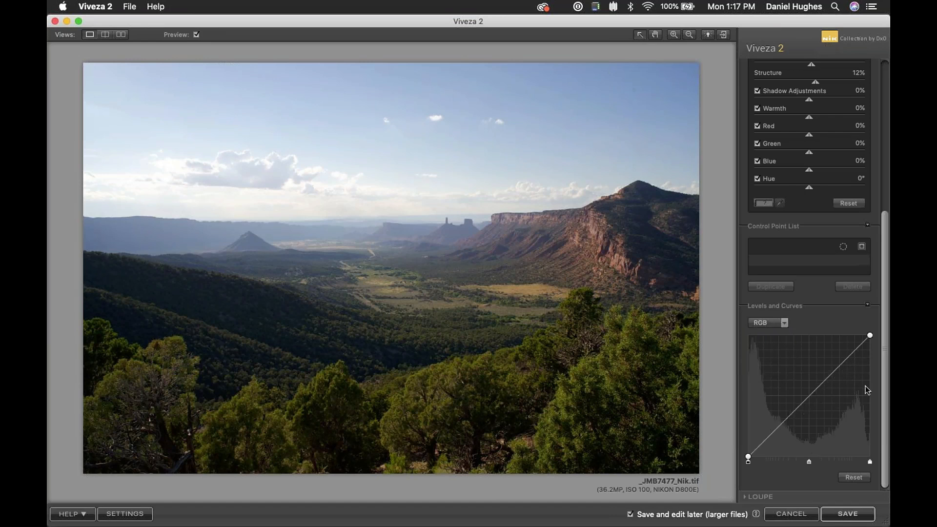
Step: Add a sky control point above the cliffs with Brightness -26%, Contrast 31%, Saturation 22% and Structure 33%, and copy it to three other sky spots
{"action": "left_click_drag", "start_coordinate": [883, 382], "coordinate": [882, 204]}
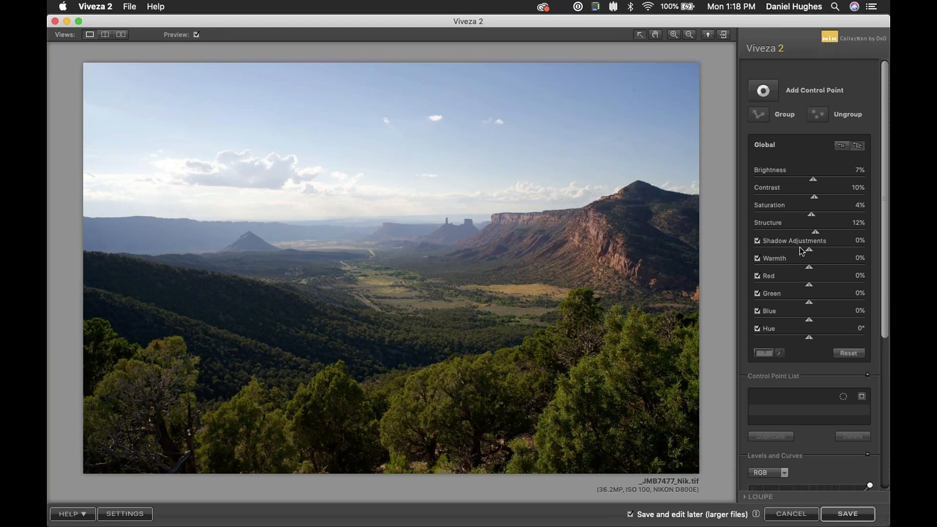
{"action": "left_click", "coordinate": [763, 92]}
{"action": "left_click", "coordinate": [574, 127]}
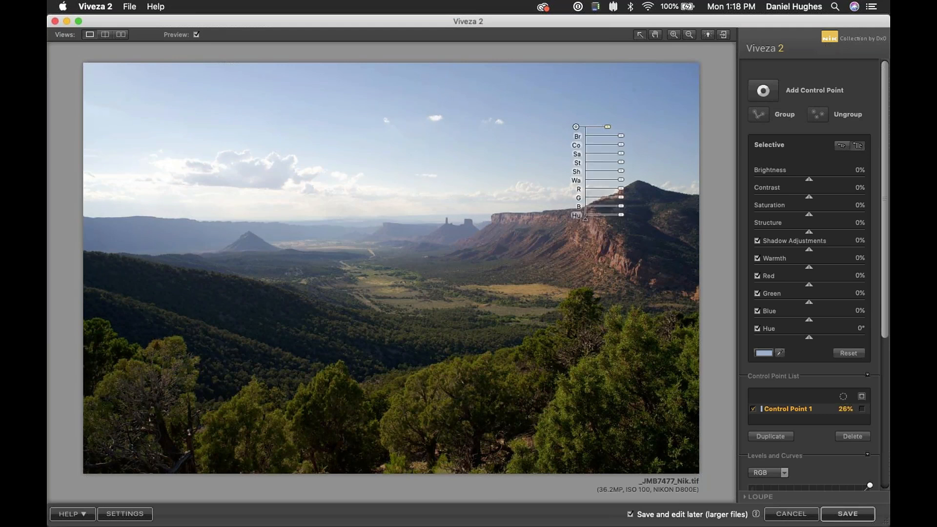
{"action": "left_click_drag", "start_coordinate": [621, 136], "coordinate": [631, 167]}
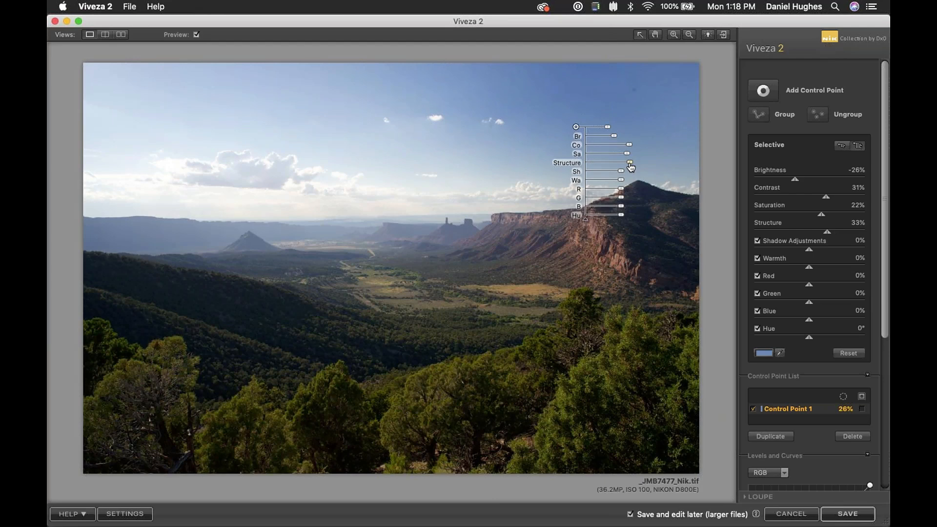
{"action": "left_click_drag", "start_coordinate": [576, 127], "coordinate": [155, 108]}
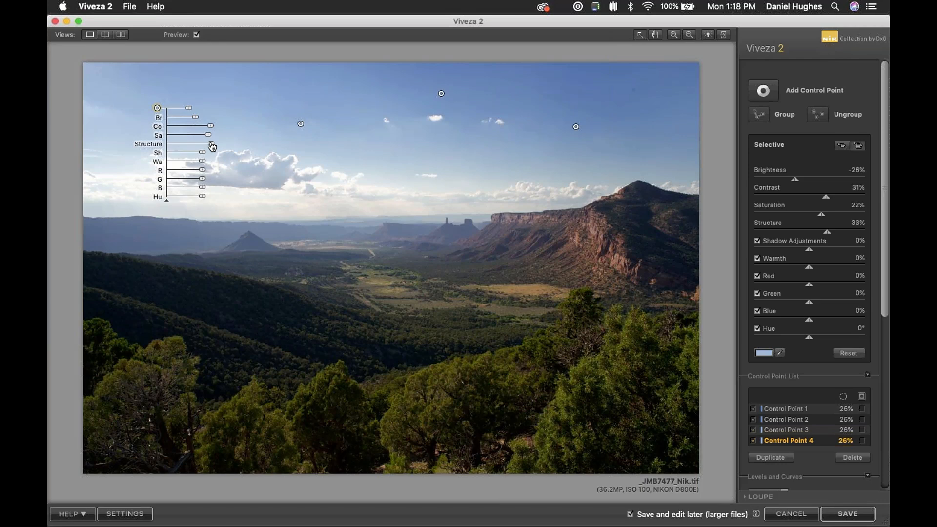
{"action": "left_click", "coordinate": [289, 299]}
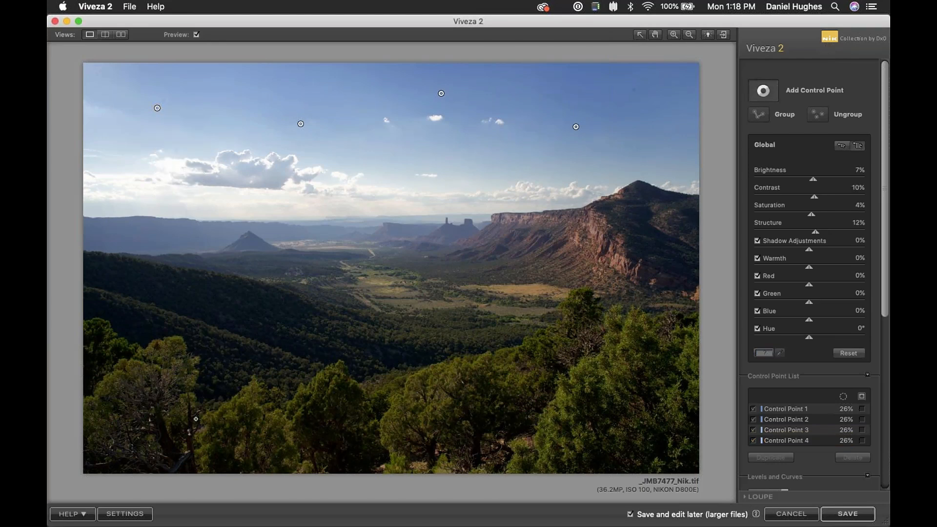
Step: Put a darkening control point with 18% Contrast on the left foreground tree, copy it to three other trees, and set the rightmost one's Brightness to -31%
{"action": "left_click", "coordinate": [202, 437]}
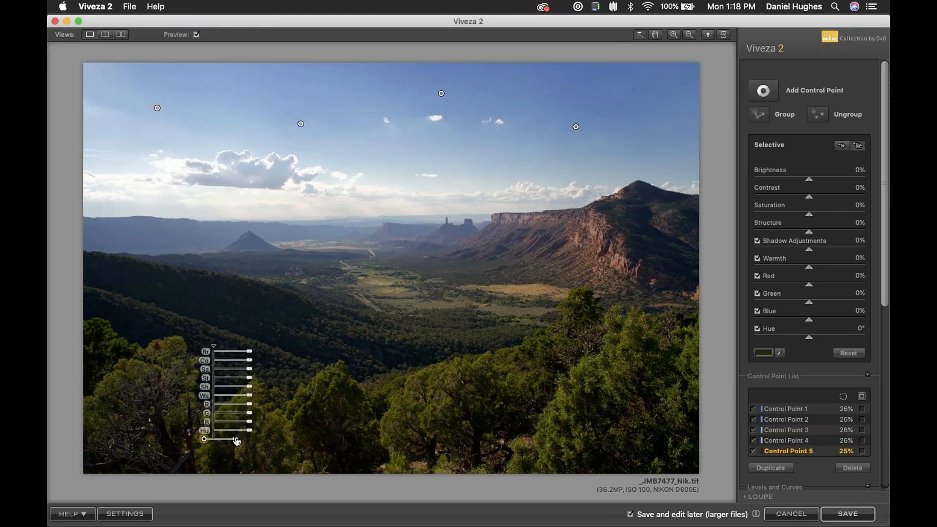
{"action": "left_click_drag", "start_coordinate": [249, 364], "coordinate": [245, 352]}
{"action": "left_click_drag", "start_coordinate": [205, 442], "coordinate": [389, 428]}
{"action": "left_click_drag", "start_coordinate": [503, 428], "coordinate": [688, 368]}
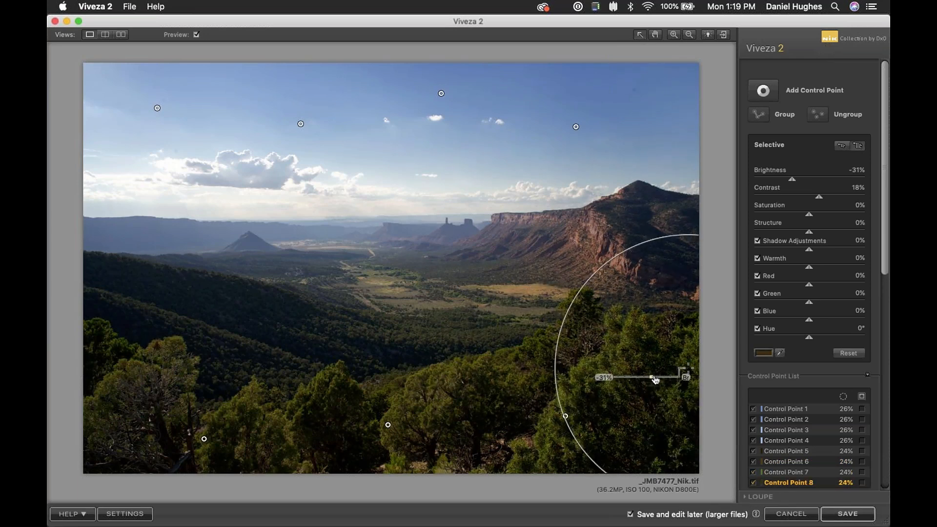
{"action": "left_click", "coordinate": [507, 298]}
Step: Add a control point on the left hillside with Brightness 22%, Contrast 31%, Saturation 13% and Structure 33%, and copy it lower along the slope
{"action": "key", "text": "shift+super+a"}
{"action": "left_click", "coordinate": [194, 322]}
{"action": "left_click_drag", "start_coordinate": [227, 322], "coordinate": [250, 361]}
{"action": "left_click_drag", "start_coordinate": [195, 322], "coordinate": [262, 347]}
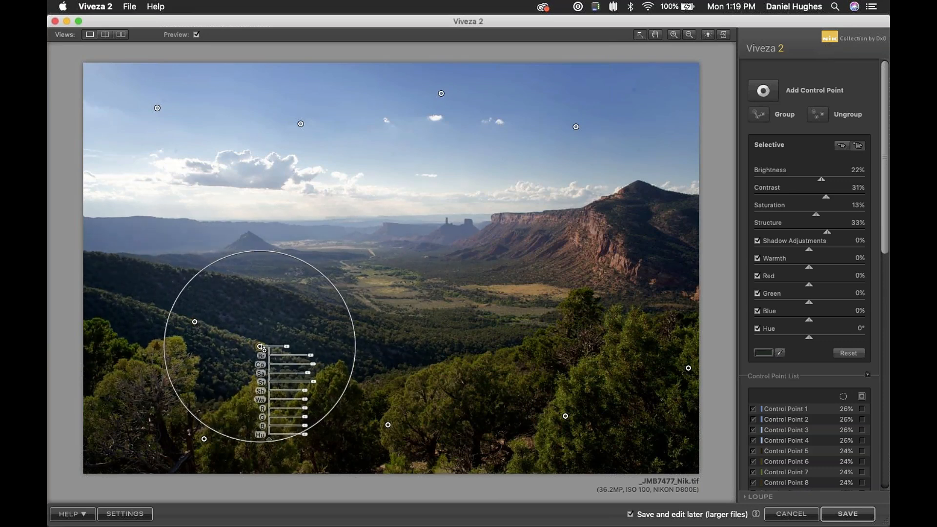
Step: Add a control point on the shadowed slope just above the copied hillside point and lower its Brightness slightly
{"action": "key", "text": "shift+super+a"}
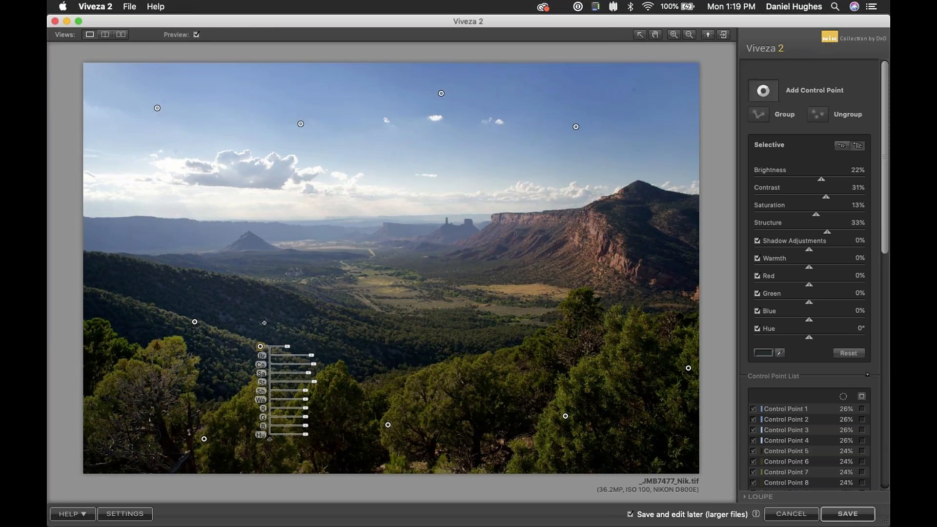
{"action": "left_click", "coordinate": [258, 317]}
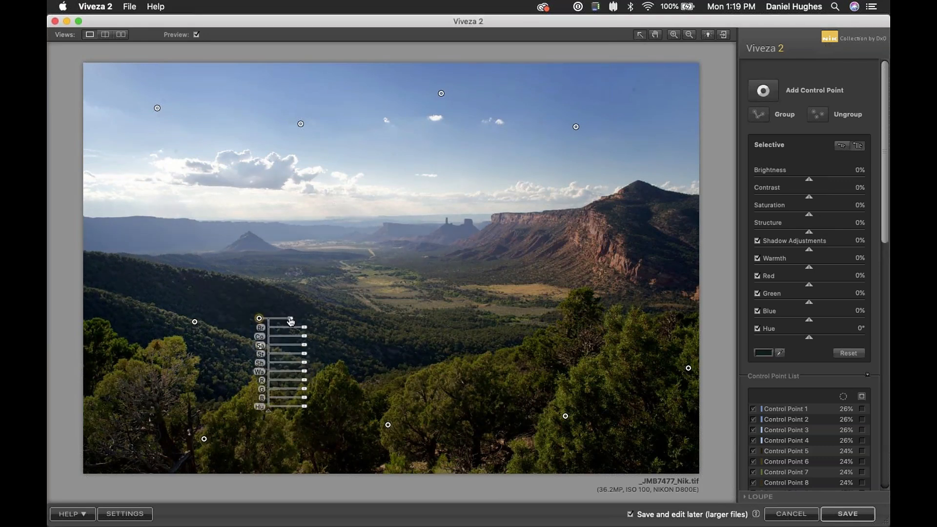
{"action": "left_click_drag", "start_coordinate": [292, 319], "coordinate": [302, 327]}
{"action": "left_click", "coordinate": [423, 258]}
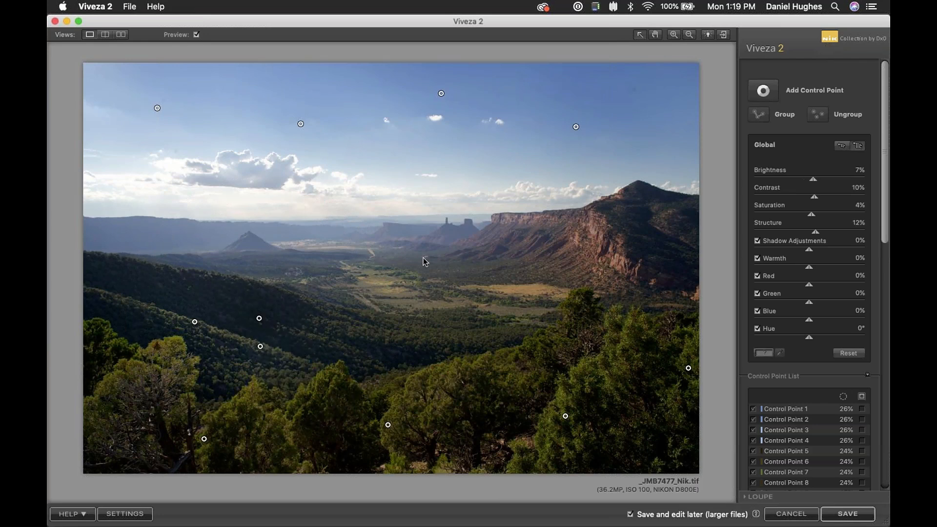
Step: Add a control point on the sunlit red cliff face and increase its Saturation and Structure
{"action": "key", "text": "shift+super+a"}
{"action": "left_click", "coordinate": [602, 239]}
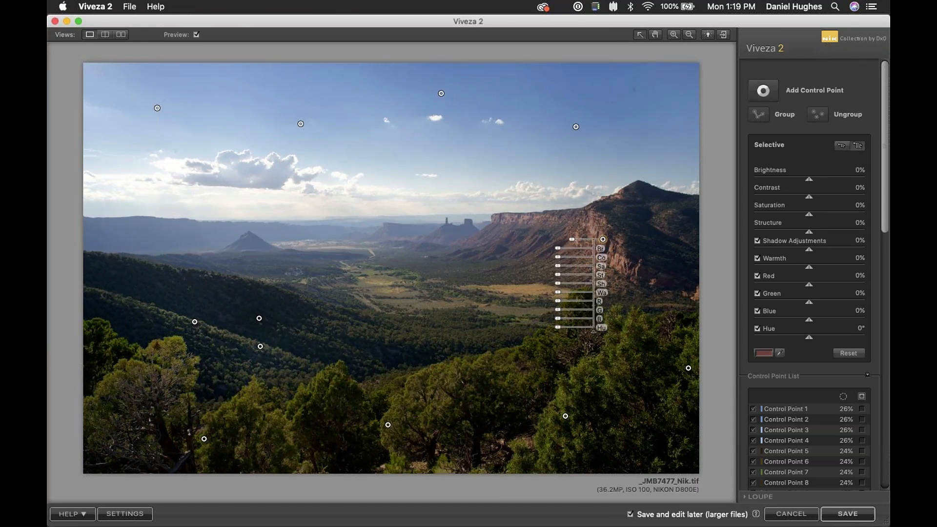
{"action": "mouse_move", "coordinate": [557, 268]}
{"action": "left_mouse_down"}
{"action": "mouse_move", "coordinate": [549, 258]}
{"action": "mouse_move", "coordinate": [550, 278]}
{"action": "left_mouse_up"}
{"action": "left_click", "coordinate": [430, 234]}
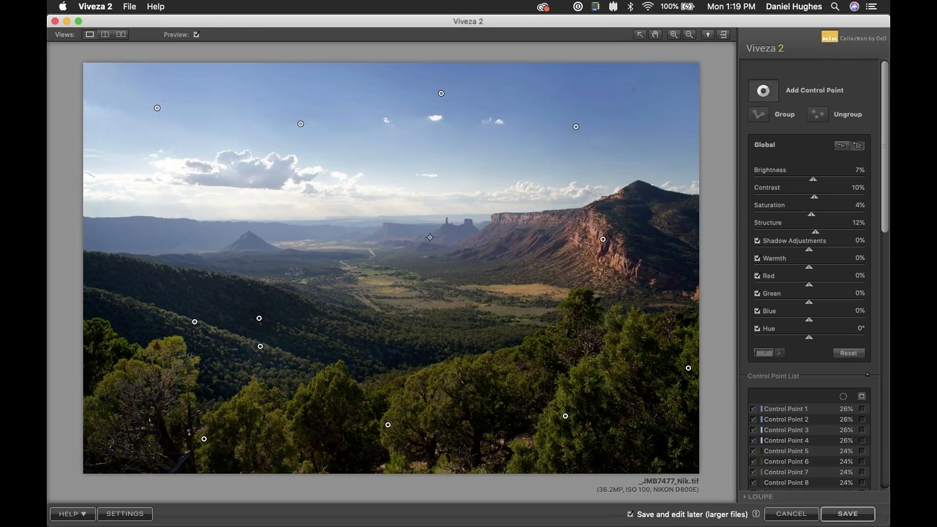
Step: Add a control point below the distant buttes with Contrast 20%, Saturation 57% and Structure 40%, and copy it to the far valley and the lone peak
{"action": "left_click", "coordinate": [430, 237]}
{"action": "left_click_drag", "start_coordinate": [463, 241], "coordinate": [489, 279]}
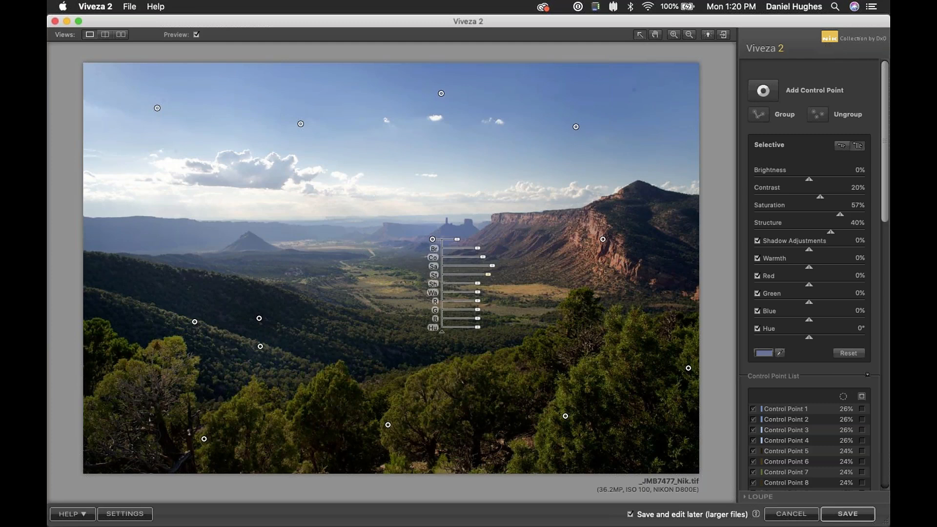
{"action": "left_click_drag", "start_coordinate": [433, 243], "coordinate": [379, 240]}
{"action": "left_click_drag", "start_coordinate": [300, 258], "coordinate": [249, 241]}
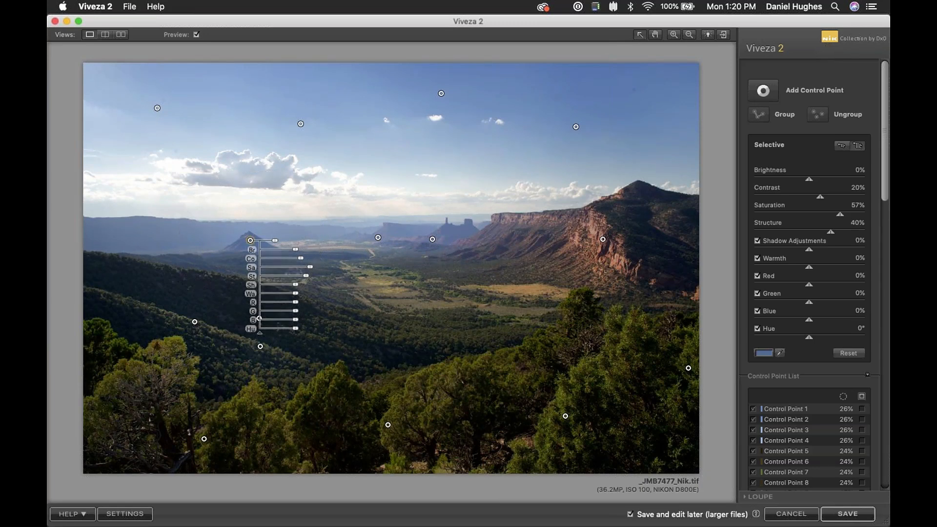
{"action": "left_click", "coordinate": [232, 234]}
Step: Add control points on the green valley floor with Contrast 46% and Structure 29%, and on the golden field with Structure 26%
{"action": "left_click", "coordinate": [374, 282]}
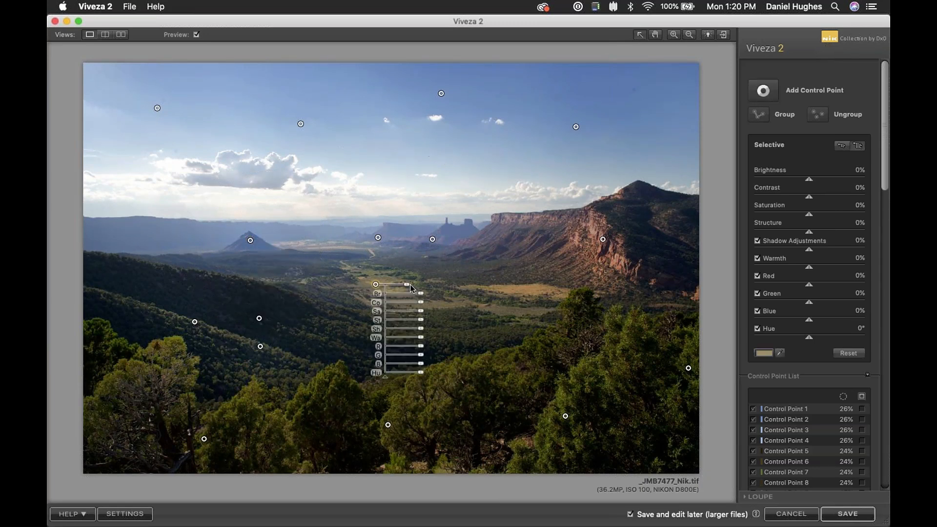
{"action": "left_click_drag", "start_coordinate": [391, 284], "coordinate": [429, 320]}
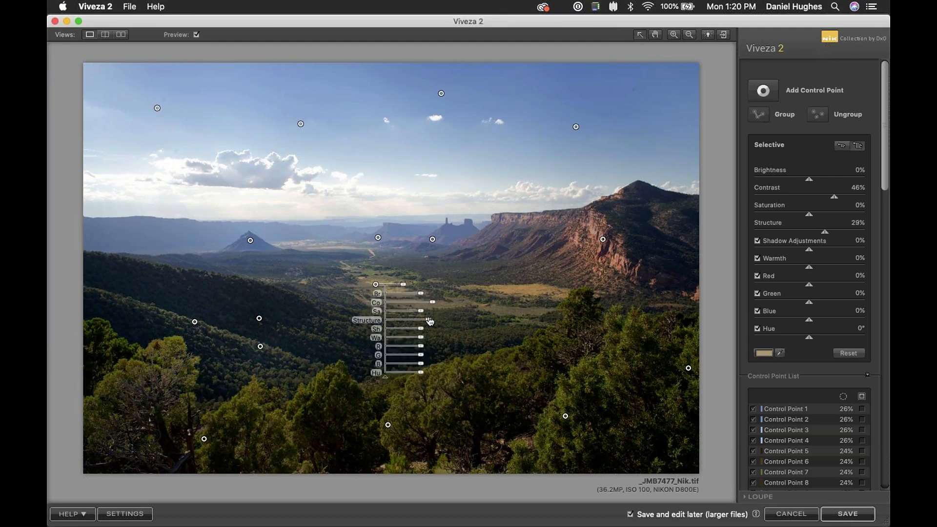
{"action": "key", "text": "super+shift+a"}
{"action": "left_click", "coordinate": [519, 291]}
{"action": "left_click_drag", "start_coordinate": [553, 291], "coordinate": [542, 292]}
{"action": "left_click_drag", "start_coordinate": [564, 326], "coordinate": [570, 325]}
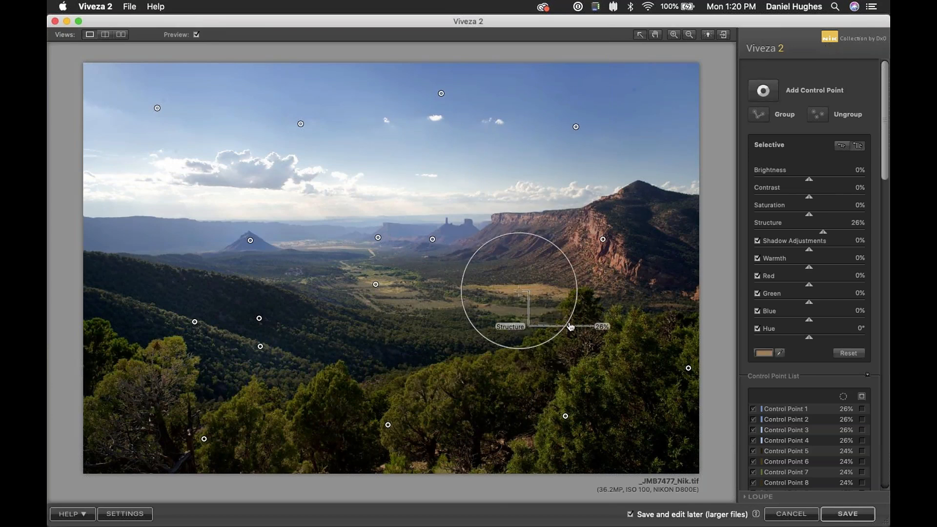
{"action": "left_click", "coordinate": [675, 235]}
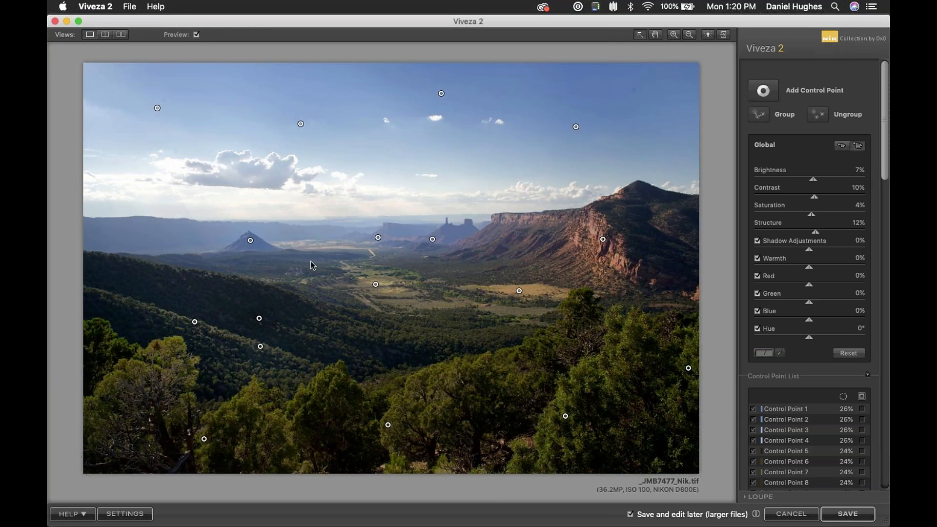
Step: Add a control point on the dark ridge at the photo's left edge with Brightness -32%
{"action": "left_click", "coordinate": [90, 264]}
{"action": "mouse_move", "coordinate": [128, 267]}
{"action": "left_mouse_down"}
{"action": "mouse_move", "coordinate": [116, 267]}
{"action": "mouse_move", "coordinate": [129, 278]}
{"action": "left_mouse_up"}
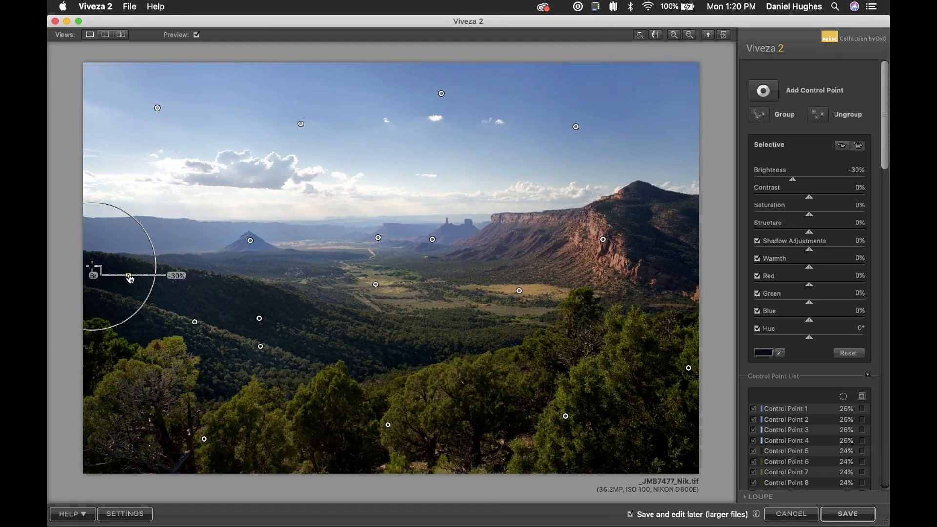
{"action": "left_click_drag", "start_coordinate": [129, 278], "coordinate": [129, 278]}
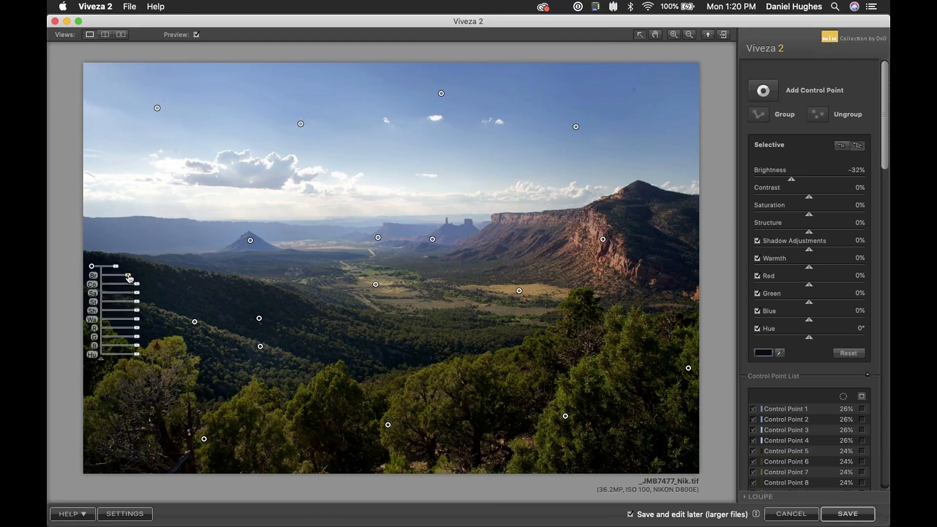
{"action": "left_click", "coordinate": [651, 281]}
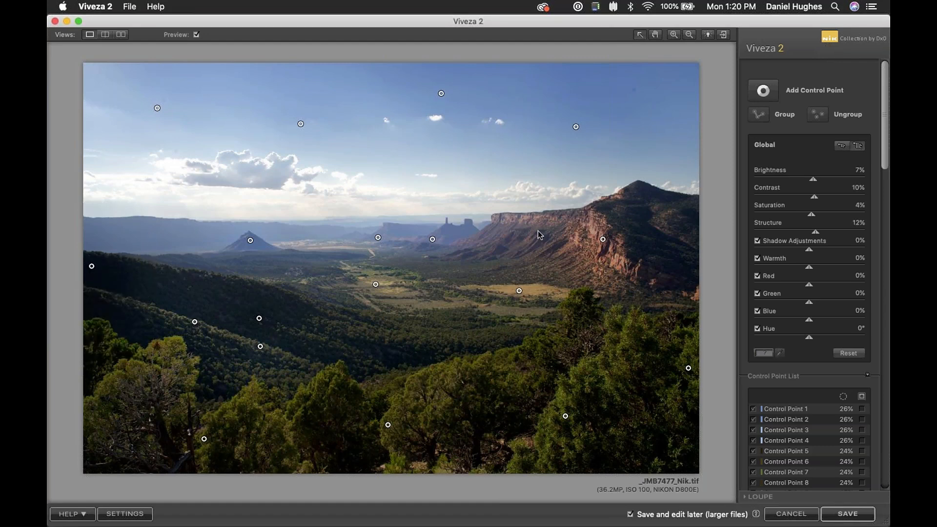
Step: Add a control point on the shaded cliffs left of the red face with Contrast 31%, Saturation 29% and Structure 42%
{"action": "key", "text": "super+shift+a"}
{"action": "left_click", "coordinate": [515, 236]}
{"action": "left_click_drag", "start_coordinate": [541, 239], "coordinate": [570, 266]}
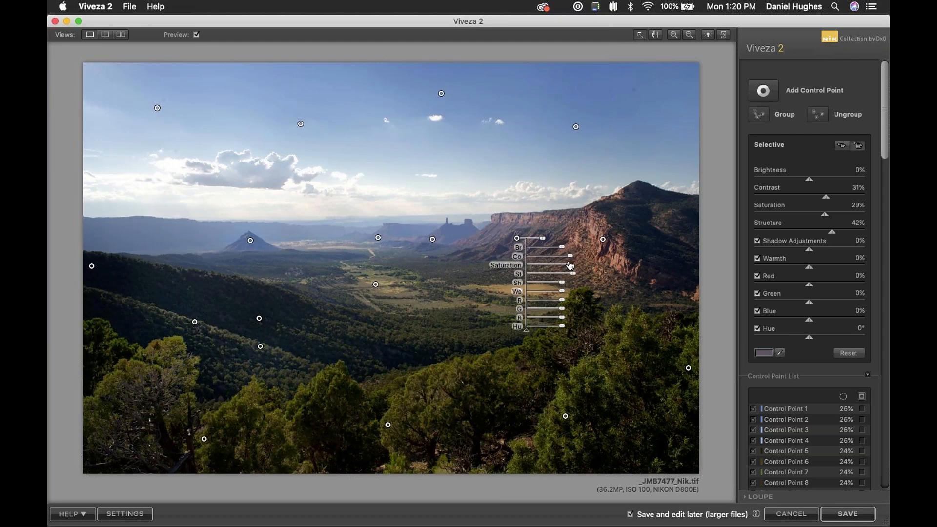
{"action": "left_click", "coordinate": [486, 197]}
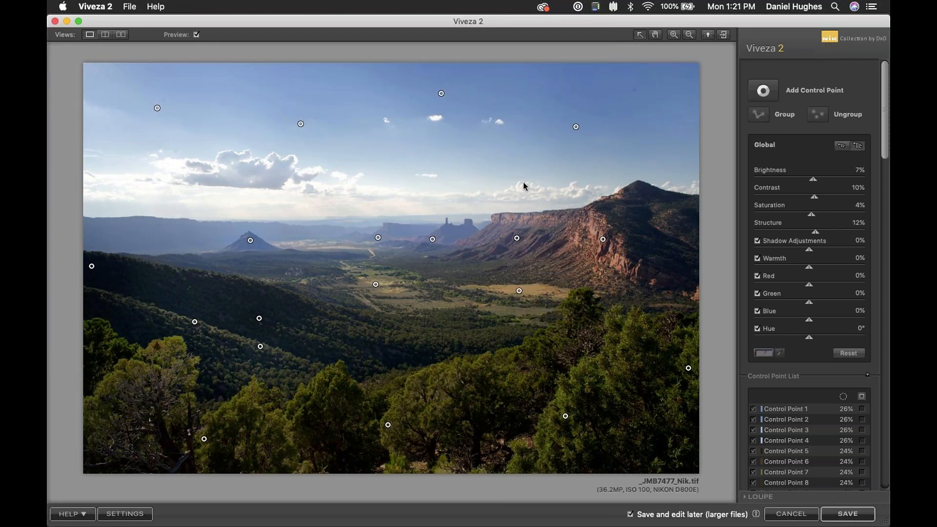
Step: Add a control point on the dark wooded slope just below the valley with Brightness -37% and Contrast 22%
{"action": "left_click", "coordinate": [762, 91]}
{"action": "key", "text": "shift+super+a"}
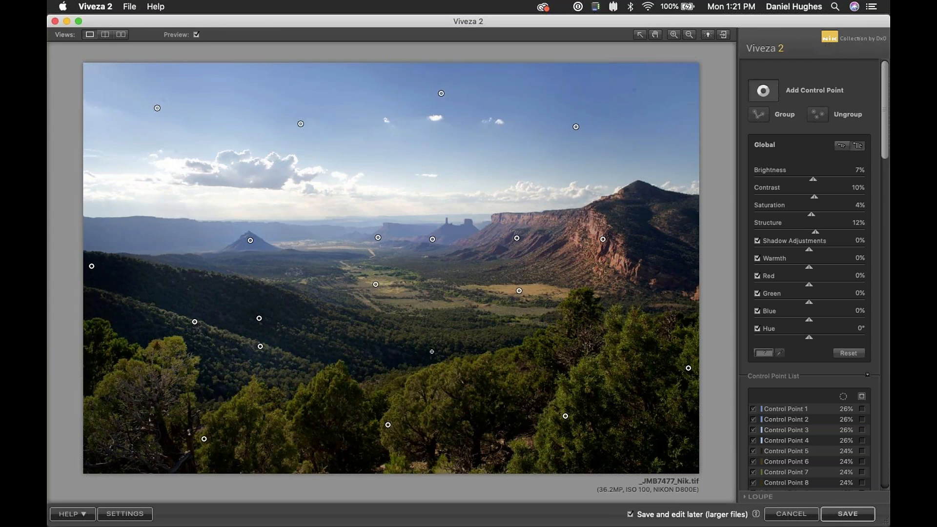
{"action": "left_click", "coordinate": [446, 340]}
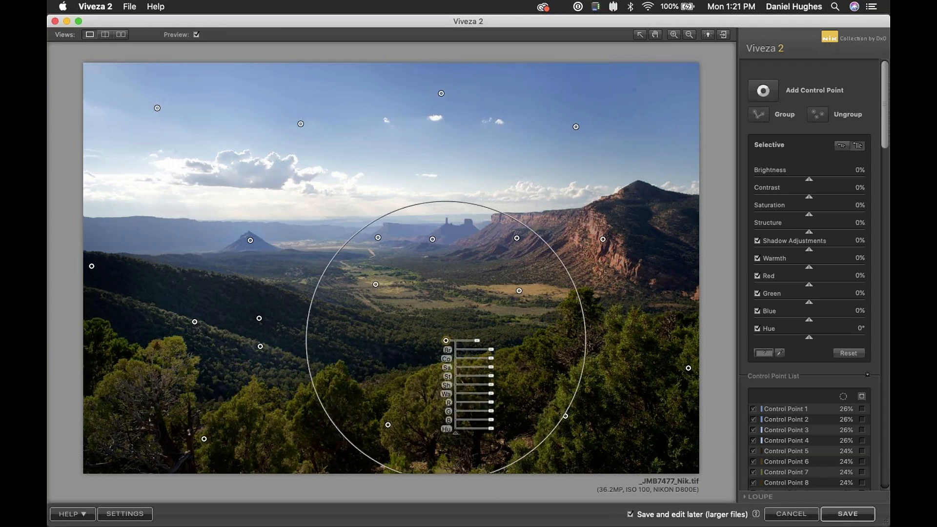
{"action": "left_click_drag", "start_coordinate": [478, 341], "coordinate": [496, 359]}
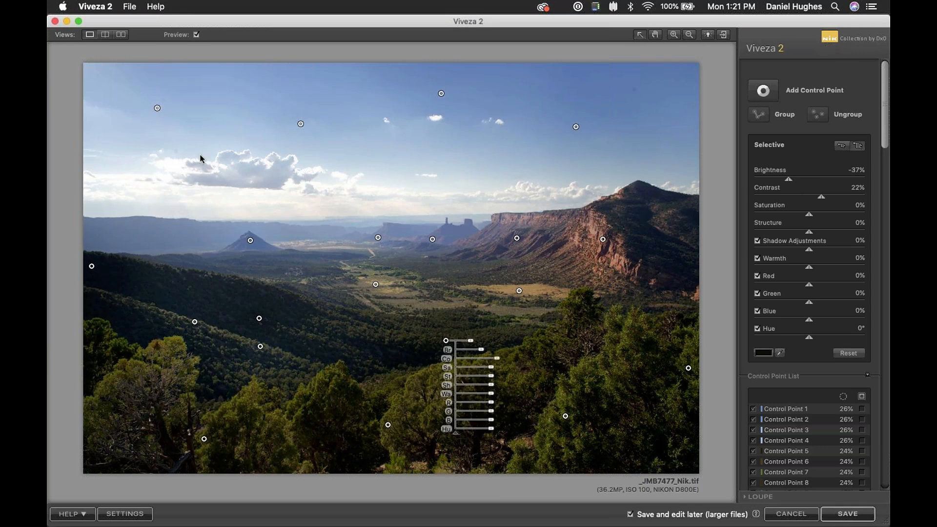
Step: Compare the original and edited photo side by side in an enlarged view, and return to the single-image view with controls
{"action": "left_click", "coordinate": [121, 34]}
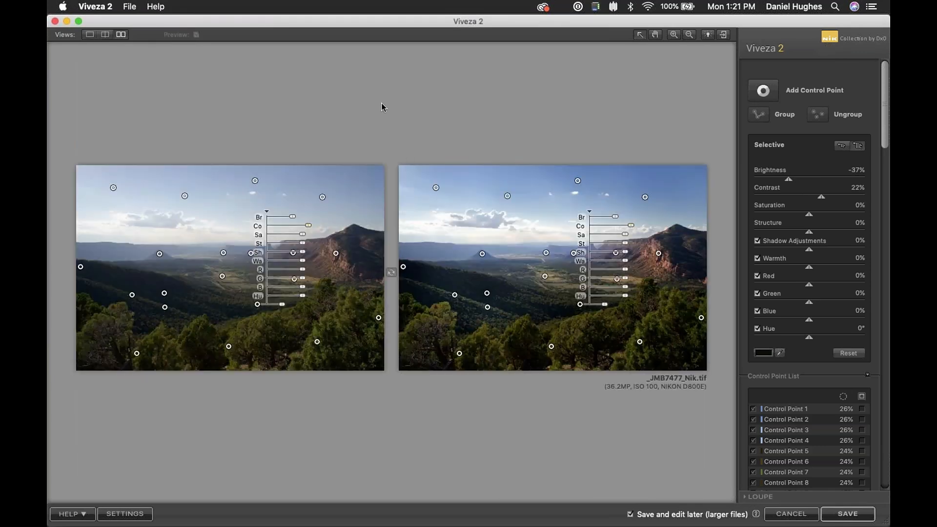
{"action": "left_click", "coordinate": [722, 35]}
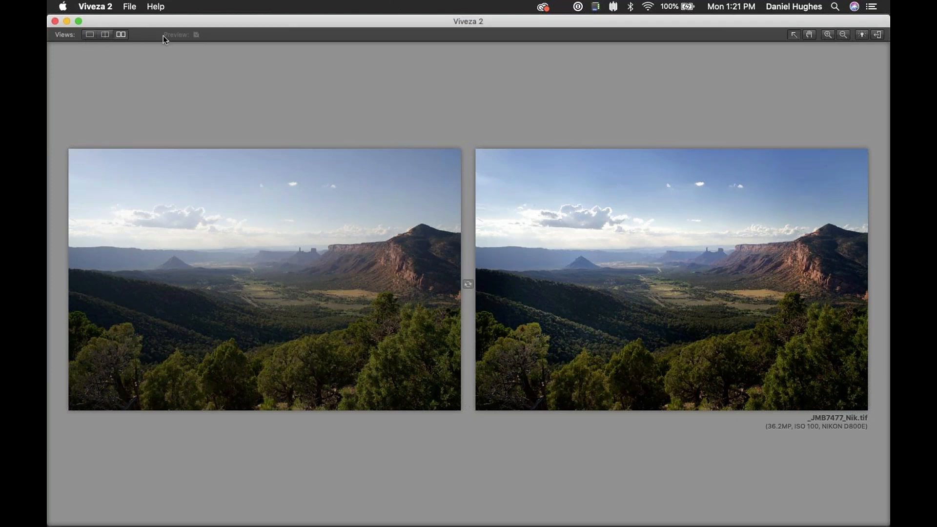
{"action": "left_click", "coordinate": [90, 34]}
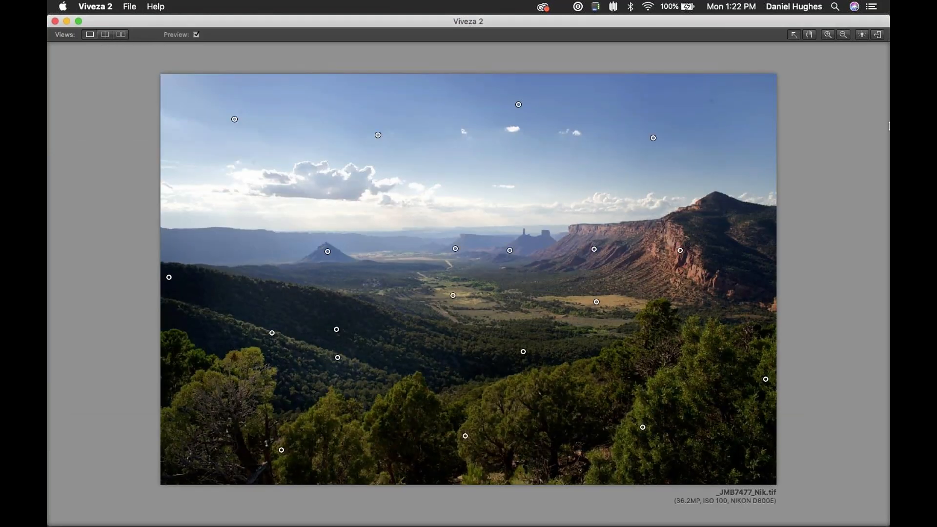
{"action": "left_click", "coordinate": [878, 34]}
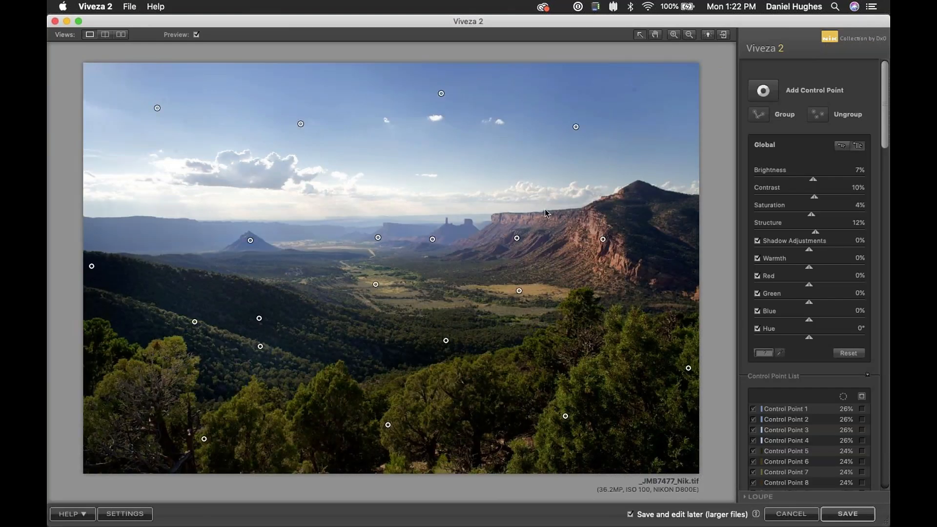
Step: Save the landscape edits with the option to edit later, and display the resulting _JMB7477_Nik.tif in DxO PhotoLab
{"action": "left_click", "coordinate": [843, 518]}
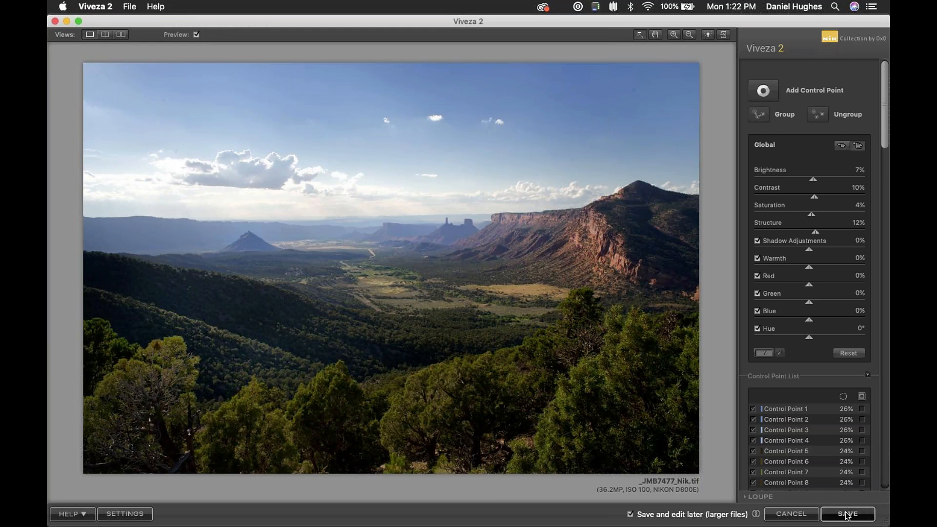
{"action": "left_click", "coordinate": [847, 514]}
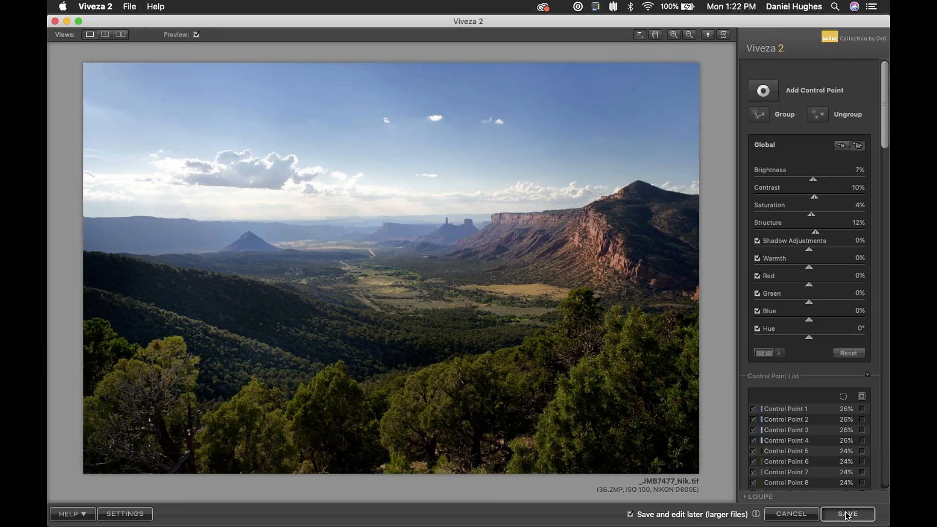
{"action": "left_click", "coordinate": [847, 514]}
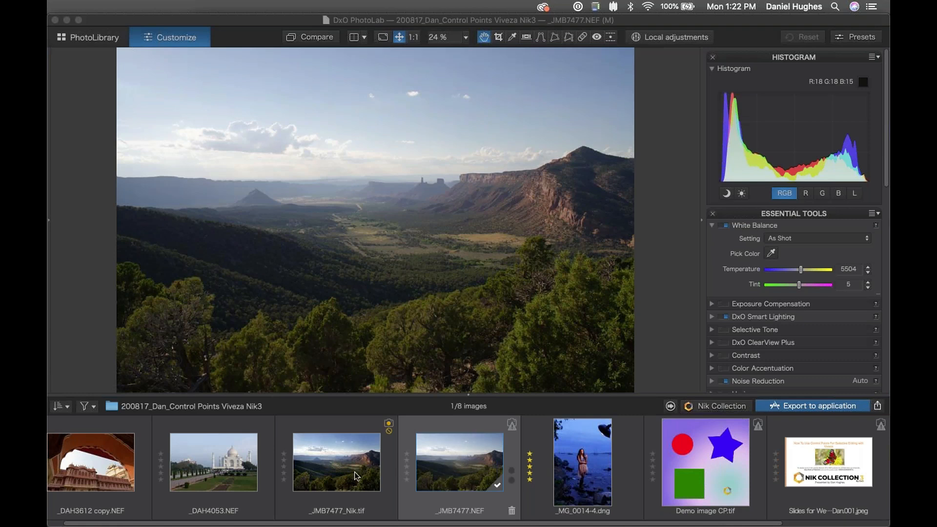
{"action": "left_click", "coordinate": [336, 477]}
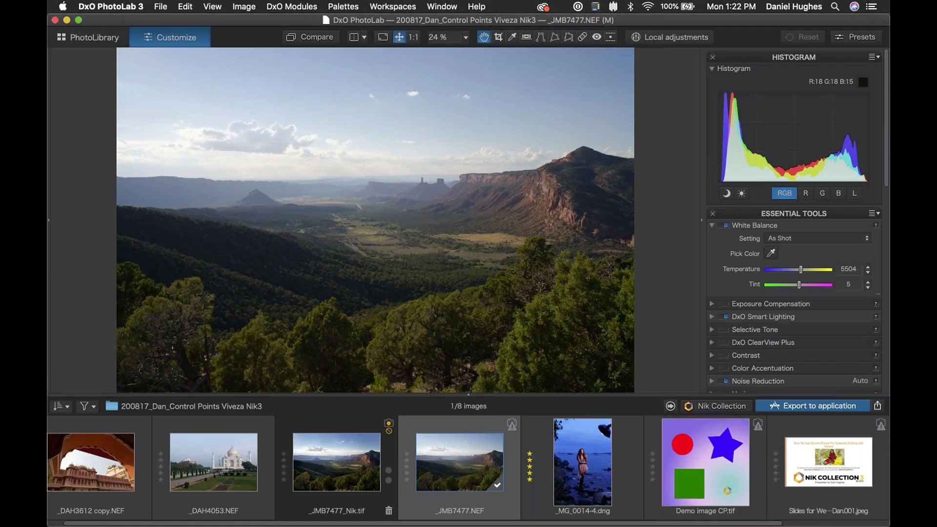
{"action": "right_click", "coordinate": [339, 469]}
{"action": "left_click", "coordinate": [339, 469]}
{"action": "left_click", "coordinate": [339, 469]}
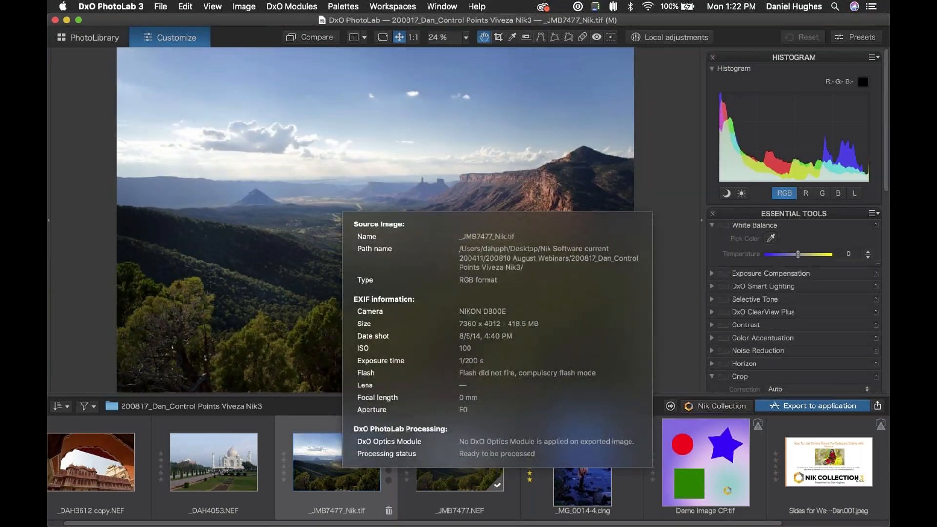
Step: Open Demo image CP.tif from DxO PhotoLab in Viveza 2 and dismiss the notice about TIFF files
{"action": "left_click", "coordinate": [710, 468]}
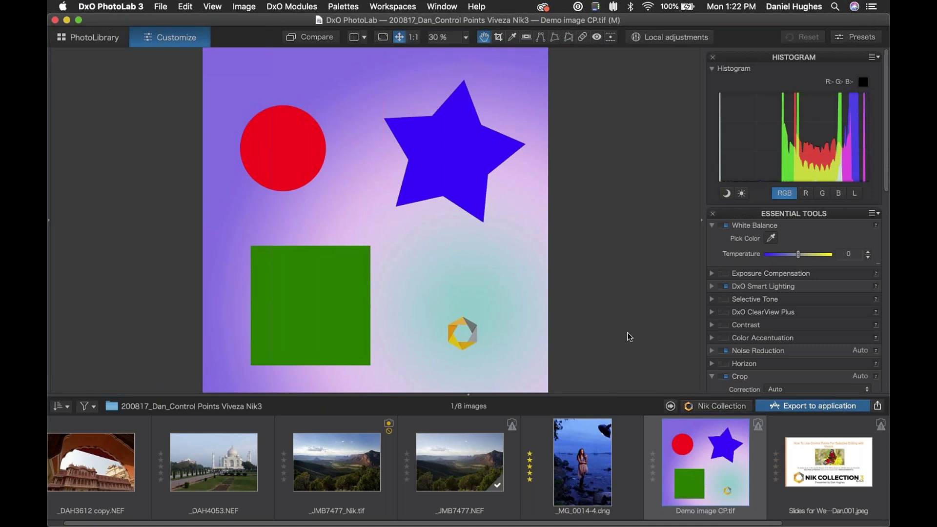
{"action": "left_click", "coordinate": [704, 408]}
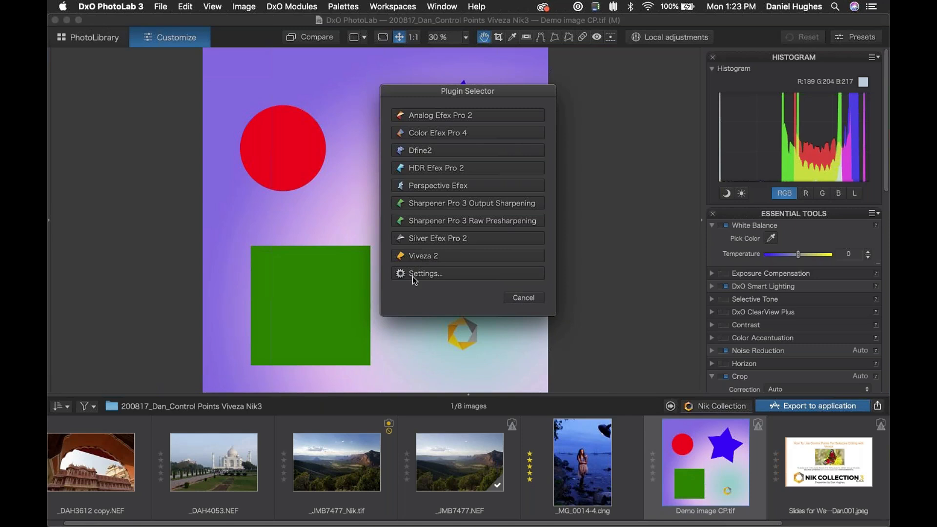
{"action": "left_click", "coordinate": [405, 256]}
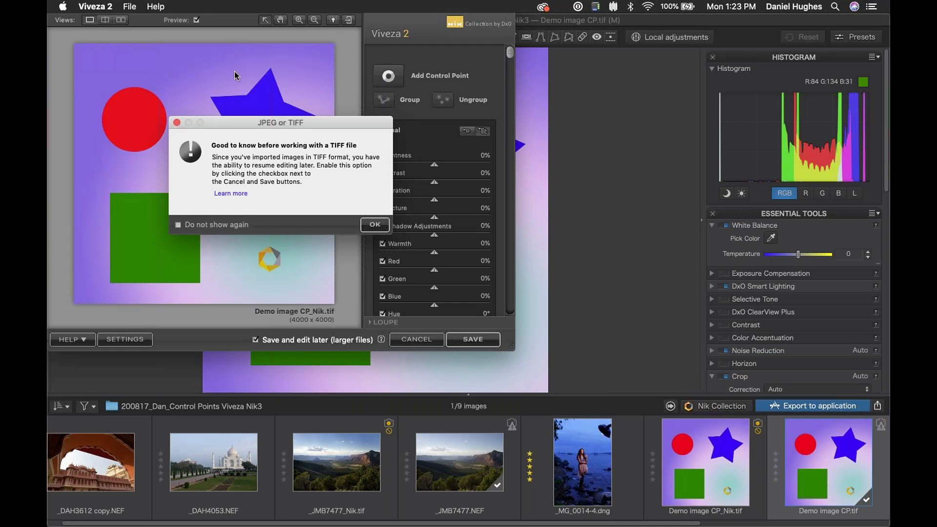
{"action": "left_click_drag", "start_coordinate": [251, 128], "coordinate": [247, 136]}
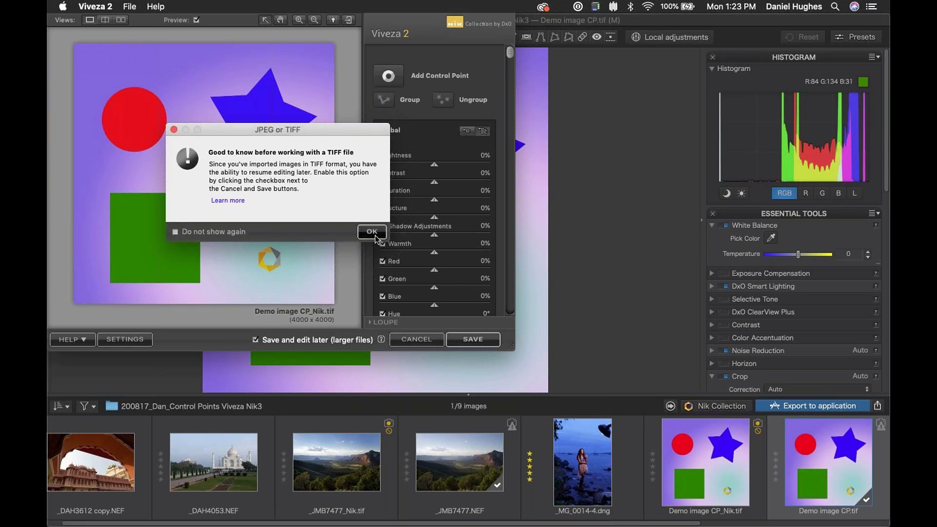
{"action": "mouse_move", "coordinate": [270, 130]}
{"action": "left_mouse_down"}
{"action": "mouse_move", "coordinate": [287, 117]}
{"action": "mouse_move", "coordinate": [259, 101]}
{"action": "left_mouse_up"}
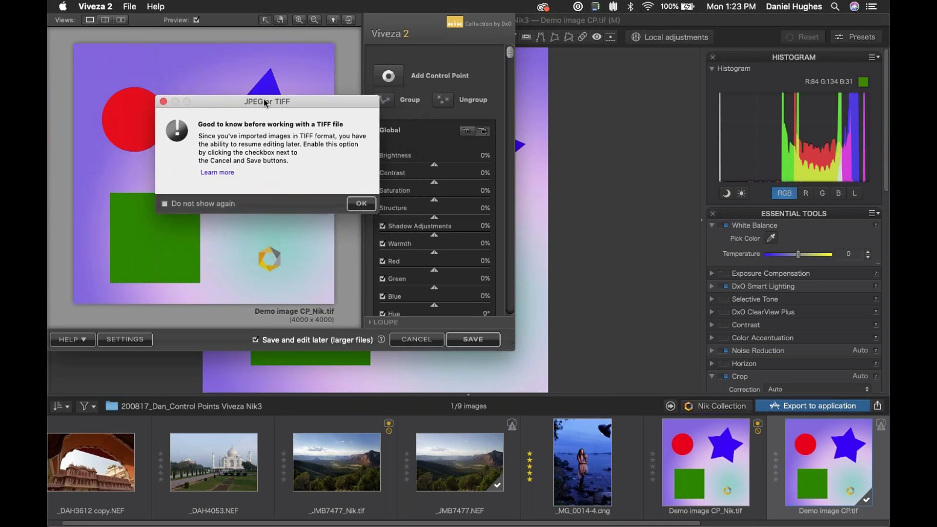
{"action": "left_click", "coordinate": [368, 206]}
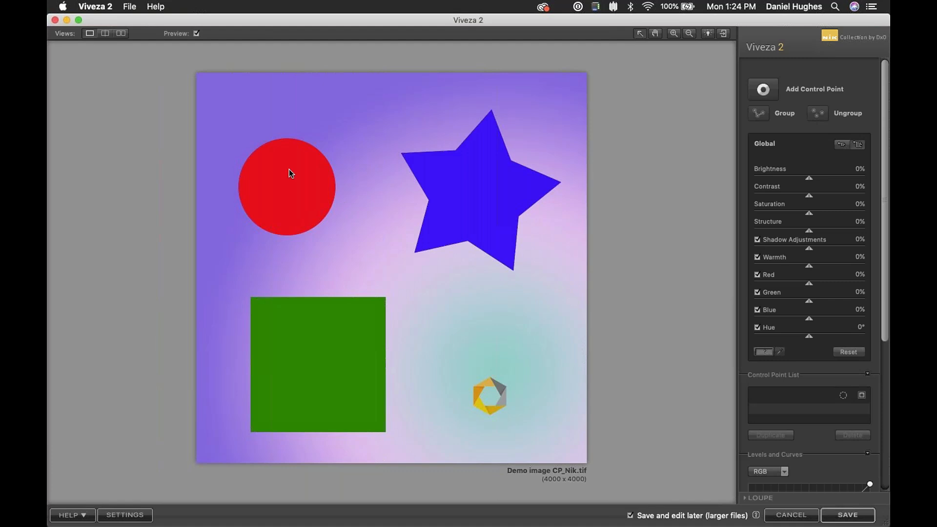
Step: Add a control point on the red circle and move it to the centre of the blue star
{"action": "left_click", "coordinate": [763, 89]}
{"action": "left_click", "coordinate": [760, 89]}
{"action": "left_click", "coordinate": [761, 90]}
{"action": "left_click", "coordinate": [762, 89]}
{"action": "left_click", "coordinate": [285, 186]}
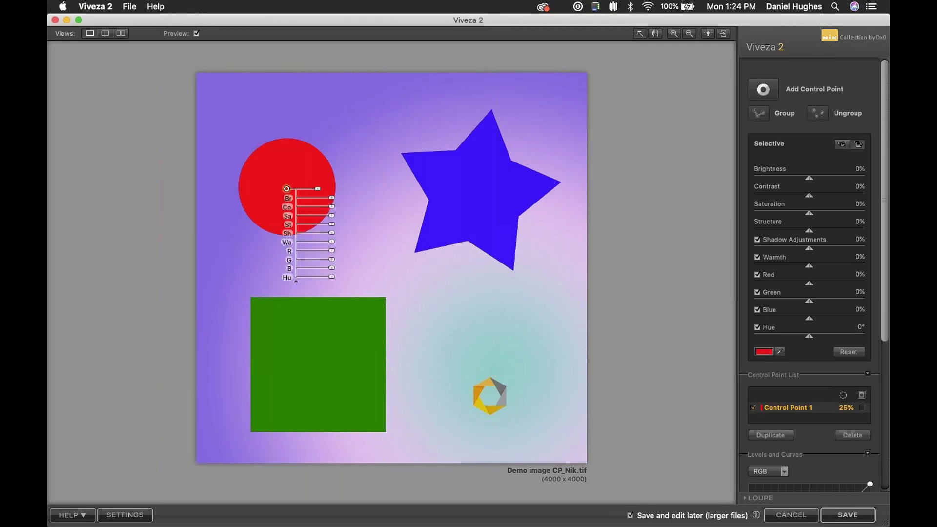
{"action": "left_click_drag", "start_coordinate": [286, 188], "coordinate": [478, 190]}
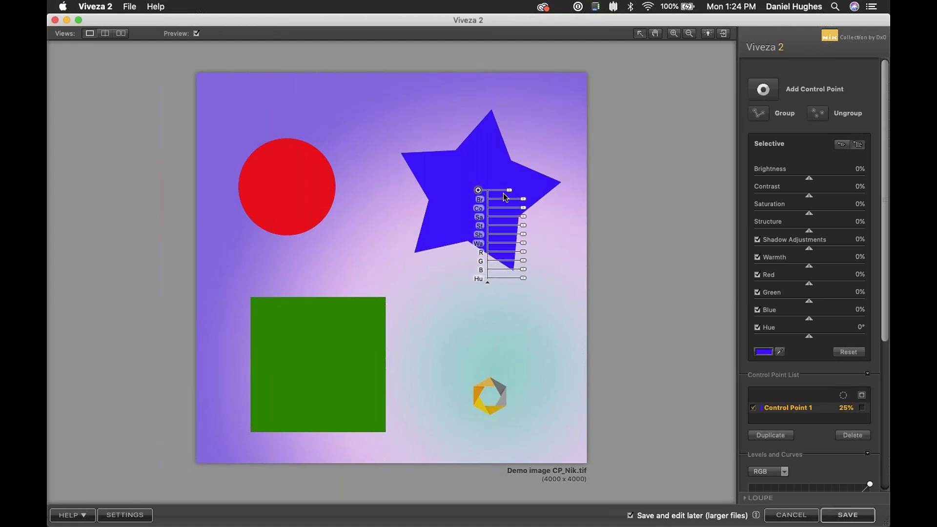
Step: Adjust the star control point's area of influence to a size of 28%
{"action": "left_click_drag", "start_coordinate": [513, 194], "coordinate": [514, 192]}
{"action": "left_click_drag", "start_coordinate": [513, 196], "coordinate": [513, 195]}
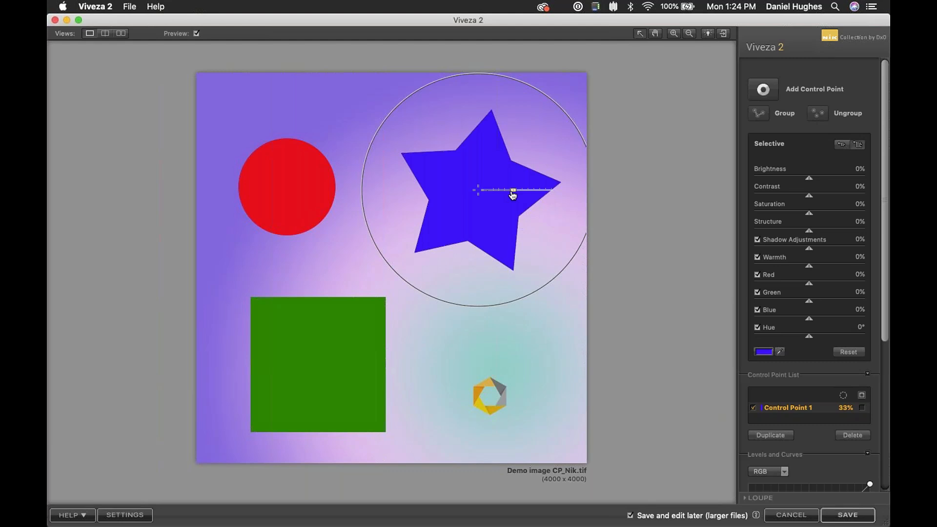
{"action": "mouse_move", "coordinate": [512, 195]}
{"action": "left_mouse_down"}
{"action": "mouse_move", "coordinate": [527, 192]}
{"action": "mouse_move", "coordinate": [500, 191]}
{"action": "mouse_move", "coordinate": [531, 192]}
{"action": "mouse_move", "coordinate": [510, 191]}
{"action": "left_mouse_up"}
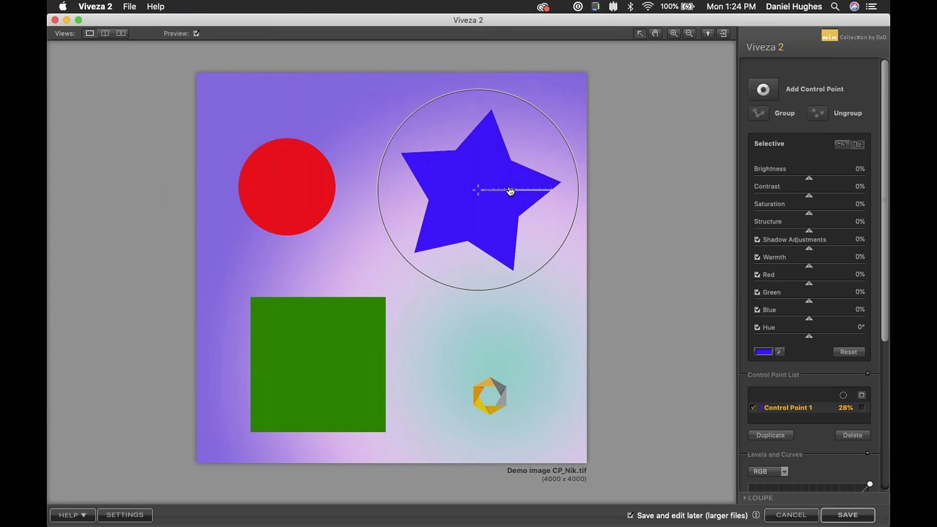
{"action": "mouse_move", "coordinate": [510, 191]}
{"action": "left_mouse_down"}
{"action": "mouse_move", "coordinate": [524, 191]}
{"action": "mouse_move", "coordinate": [508, 190]}
{"action": "left_mouse_up"}
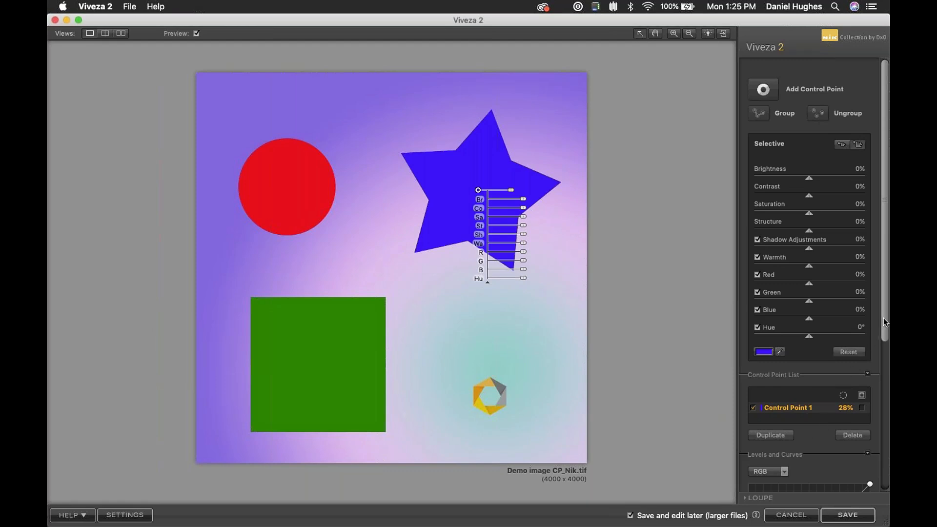
Step: Show Control Point 1's selection mask and move the point across the background, from beside the star's right edge to between circle and star
{"action": "scroll", "coordinate": [805, 293], "scroll_direction": "down", "scroll_amount": 5}
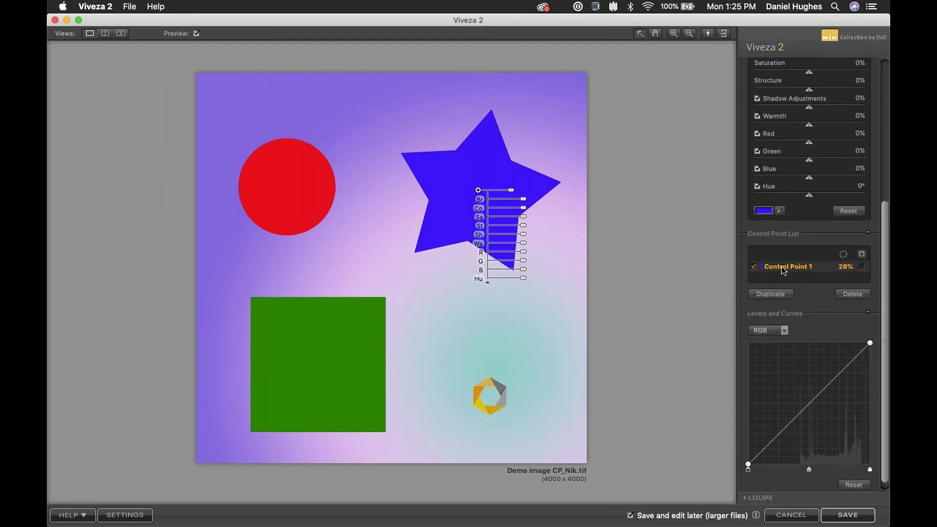
{"action": "left_click", "coordinate": [862, 268]}
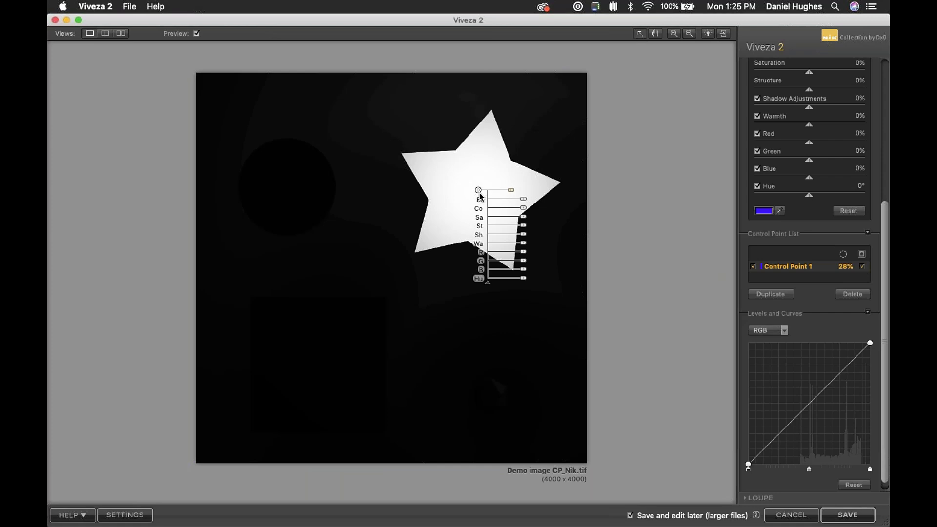
{"action": "left_click_drag", "start_coordinate": [479, 193], "coordinate": [481, 200]}
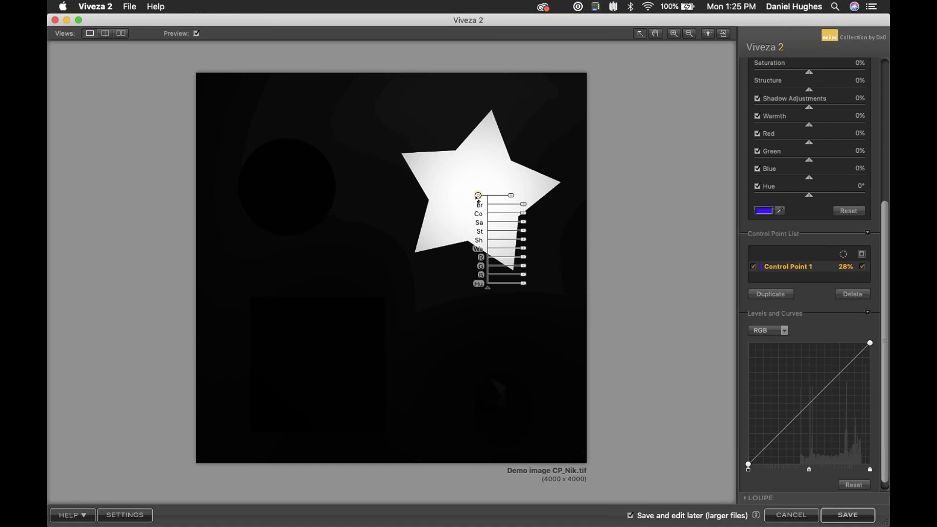
{"action": "left_click_drag", "start_coordinate": [481, 199], "coordinate": [556, 234]}
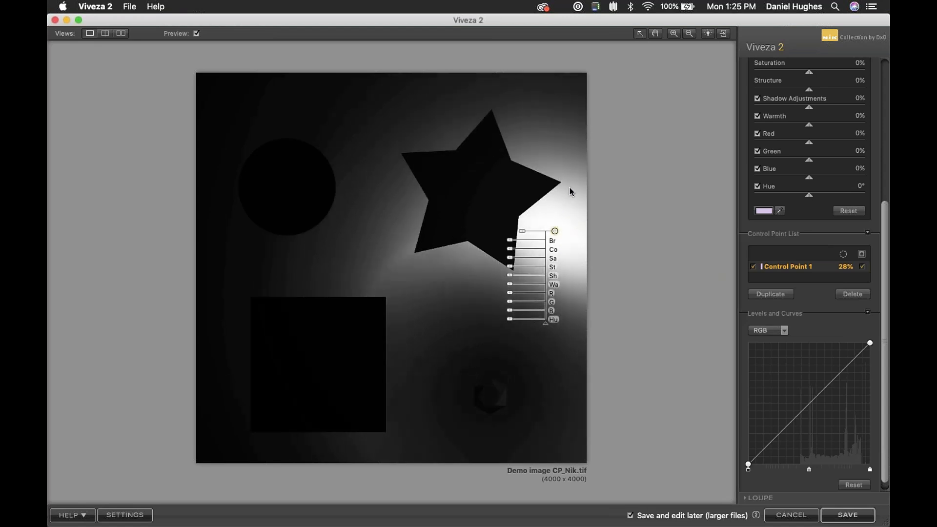
{"action": "left_click_drag", "start_coordinate": [556, 236], "coordinate": [553, 235]}
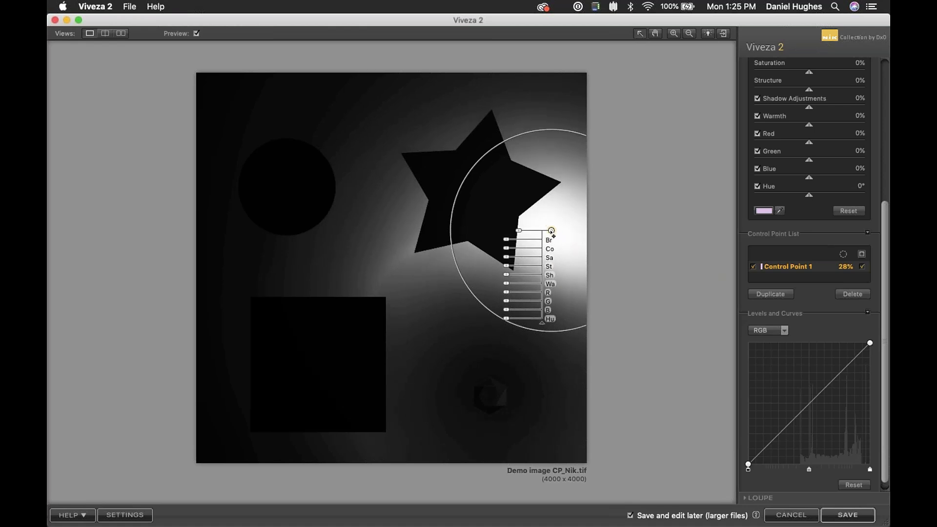
{"action": "left_click_drag", "start_coordinate": [549, 238], "coordinate": [382, 221]}
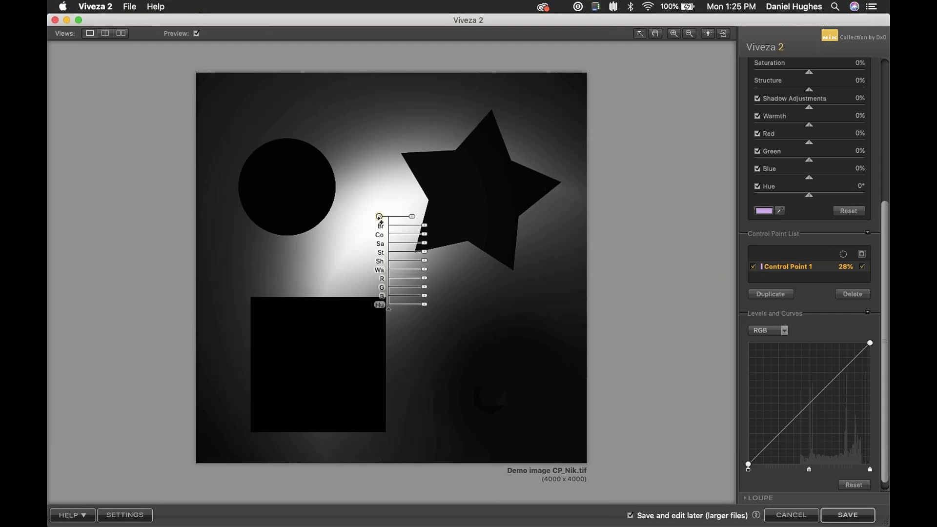
Step: Move the masked control point over the red circle, the teal glow and the green square to compare its selections
{"action": "left_click_drag", "start_coordinate": [379, 216], "coordinate": [291, 188]}
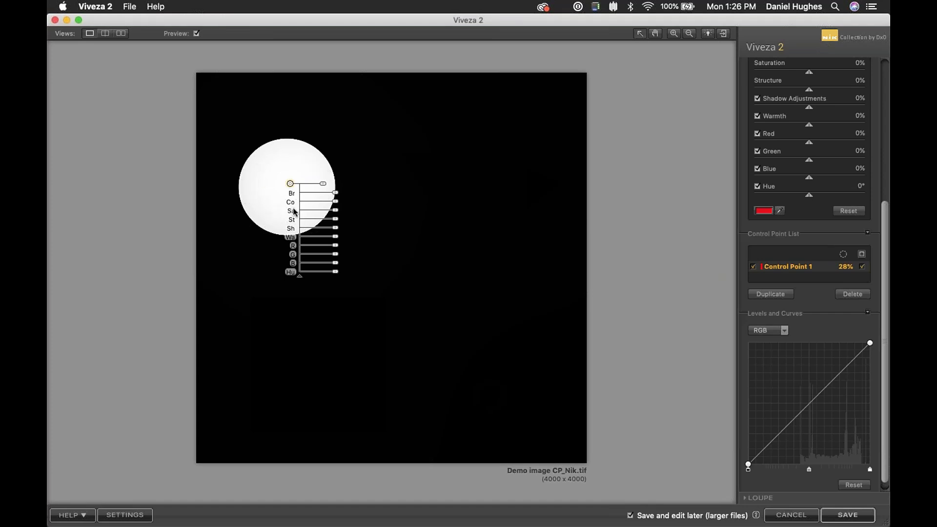
{"action": "left_click_drag", "start_coordinate": [290, 185], "coordinate": [495, 373]}
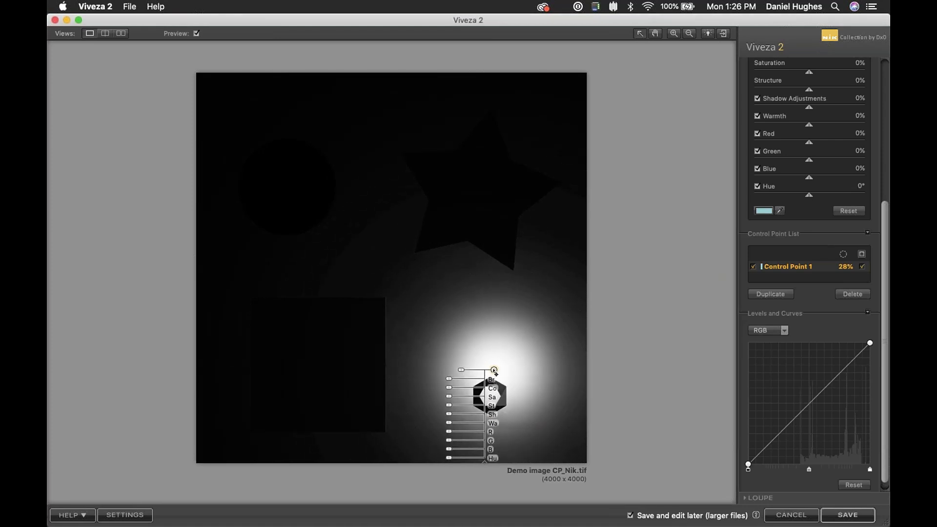
{"action": "left_click_drag", "start_coordinate": [496, 375], "coordinate": [322, 363]}
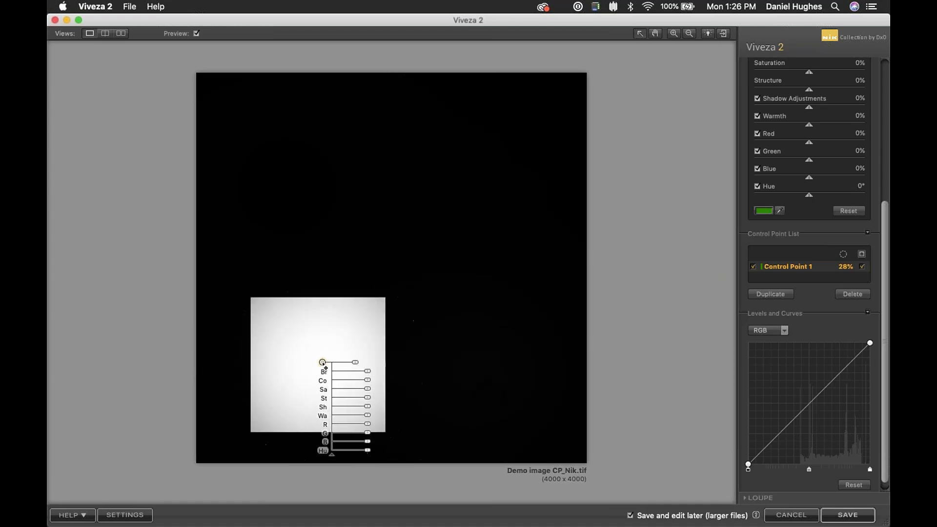
Step: Return the control point to the blue star with its mask shown, reducing its size to 6% near the star's upper tip
{"action": "left_click", "coordinate": [862, 267]}
{"action": "left_click_drag", "start_coordinate": [322, 362], "coordinate": [477, 192]}
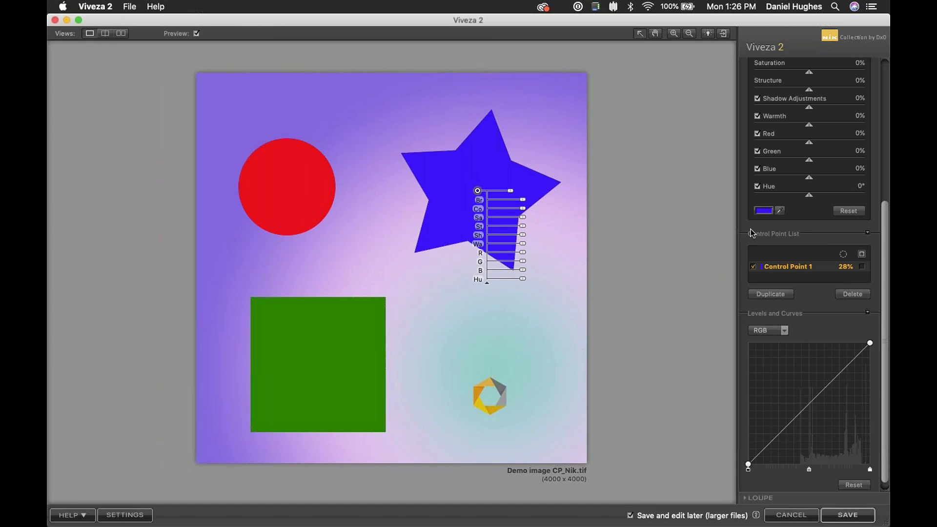
{"action": "left_click", "coordinate": [862, 266]}
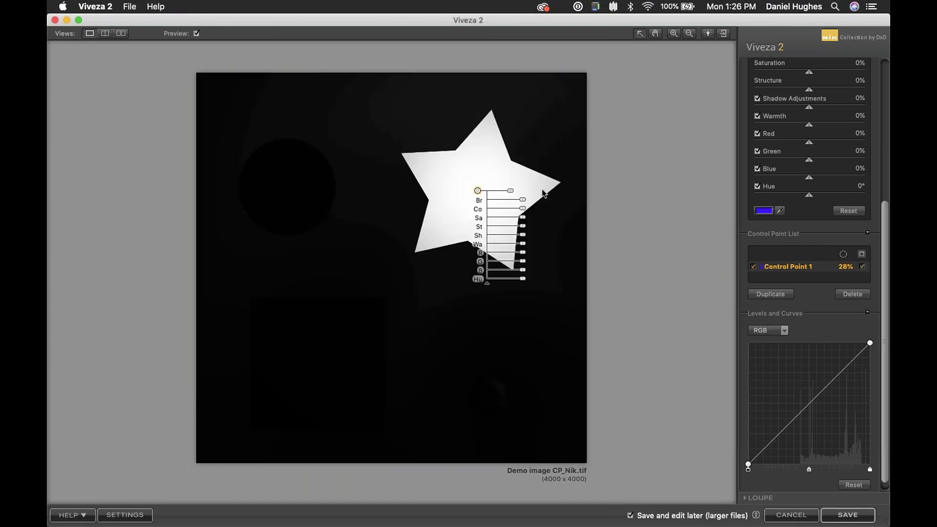
{"action": "left_click_drag", "start_coordinate": [509, 192], "coordinate": [485, 140]}
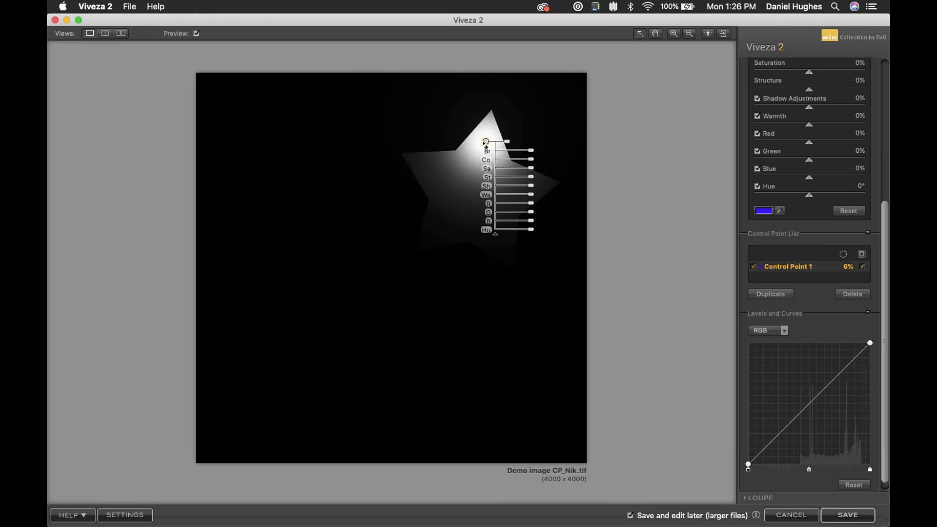
Step: Enlarge Control Point 1 to a size of 27% and place it near the center of the star
{"action": "left_click_drag", "start_coordinate": [507, 143], "coordinate": [515, 201]}
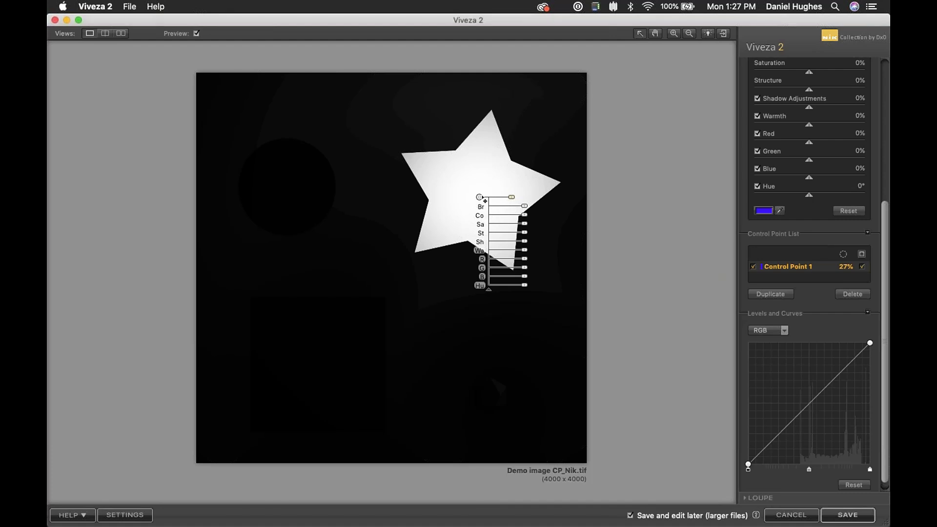
{"action": "left_click_drag", "start_coordinate": [480, 197], "coordinate": [475, 191]}
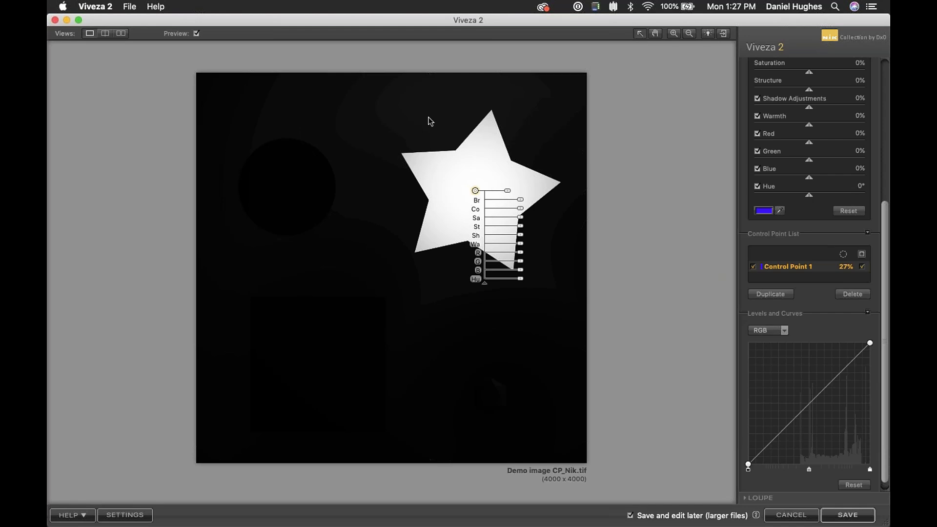
Step: Add a second control point on the purple background above the star's left arm and hide its mask
{"action": "left_click_drag", "start_coordinate": [885, 227], "coordinate": [859, 73]}
{"action": "left_click", "coordinate": [764, 90]}
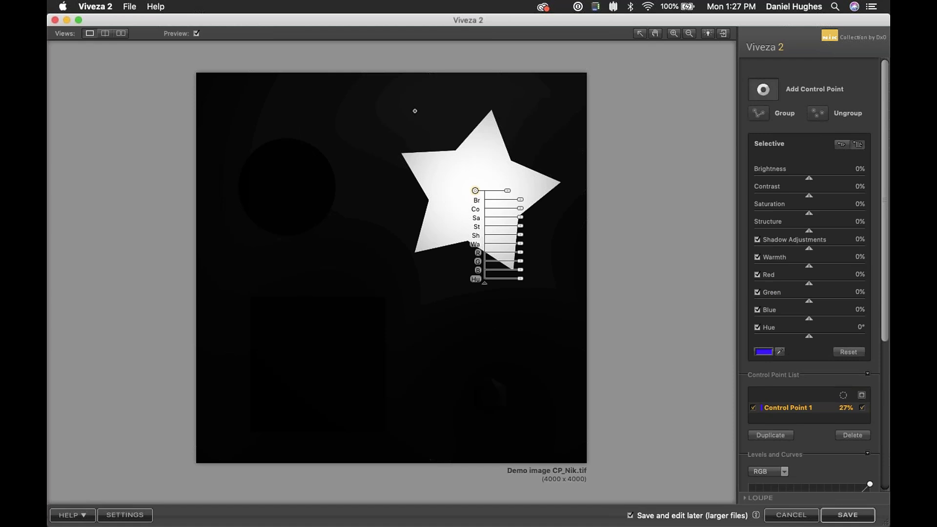
{"action": "left_click", "coordinate": [413, 109]}
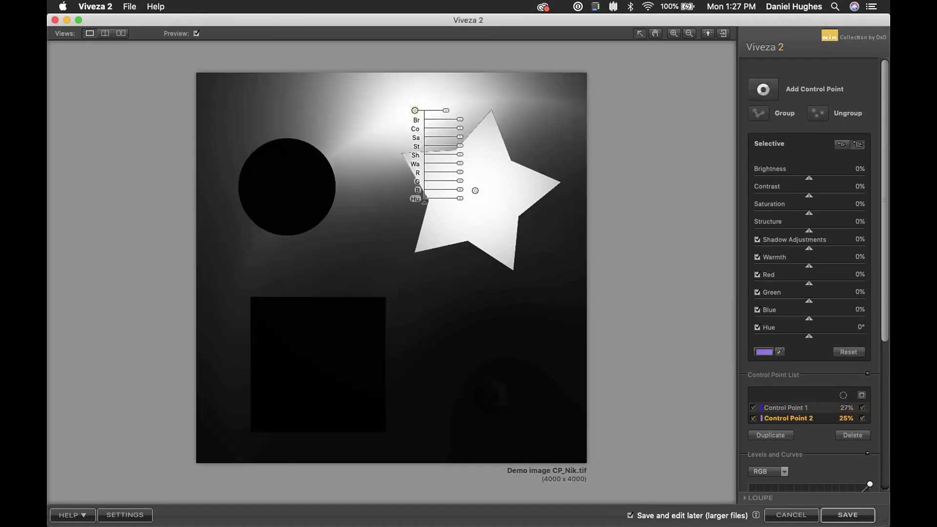
{"action": "left_click", "coordinate": [862, 418]}
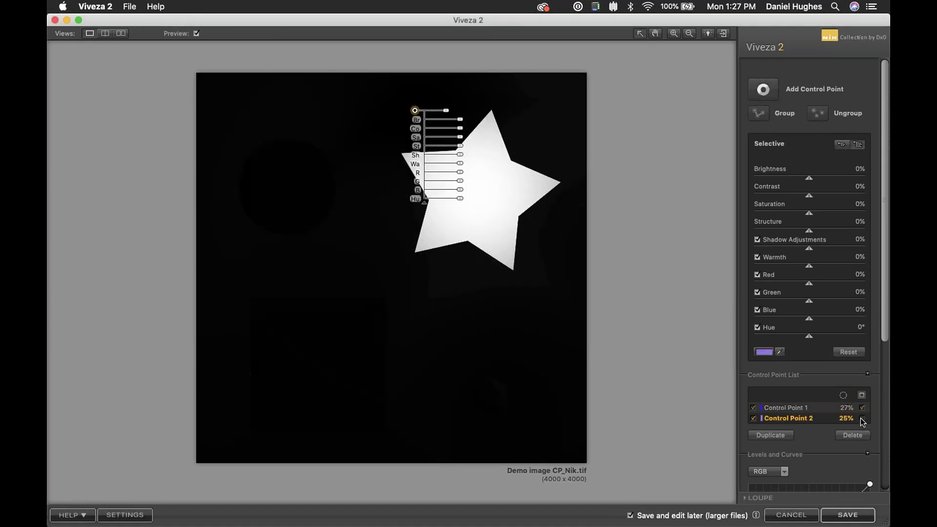
Step: Enlarge Control Point 2 to 49% and move it to the image's left edge and back above the star
{"action": "left_click_drag", "start_coordinate": [446, 111], "coordinate": [458, 110]}
{"action": "left_click", "coordinate": [461, 111]}
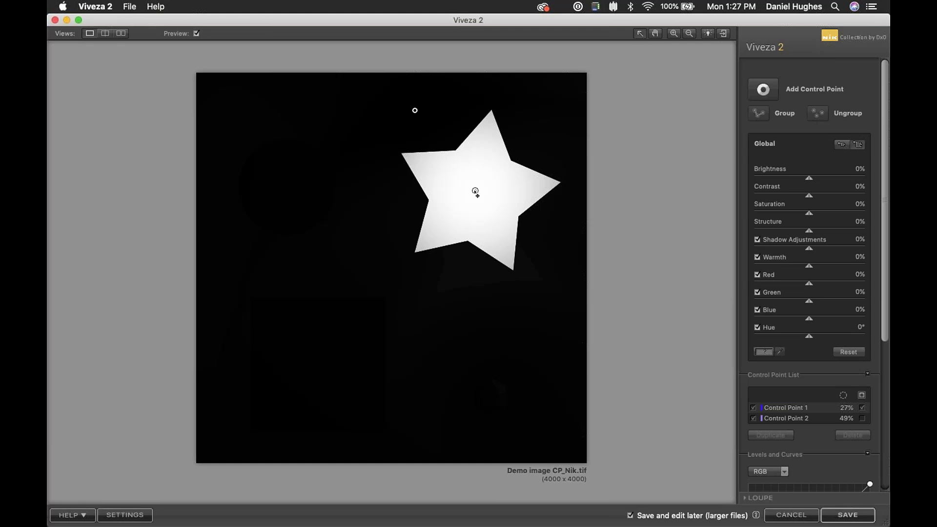
{"action": "left_click_drag", "start_coordinate": [415, 110], "coordinate": [197, 355]}
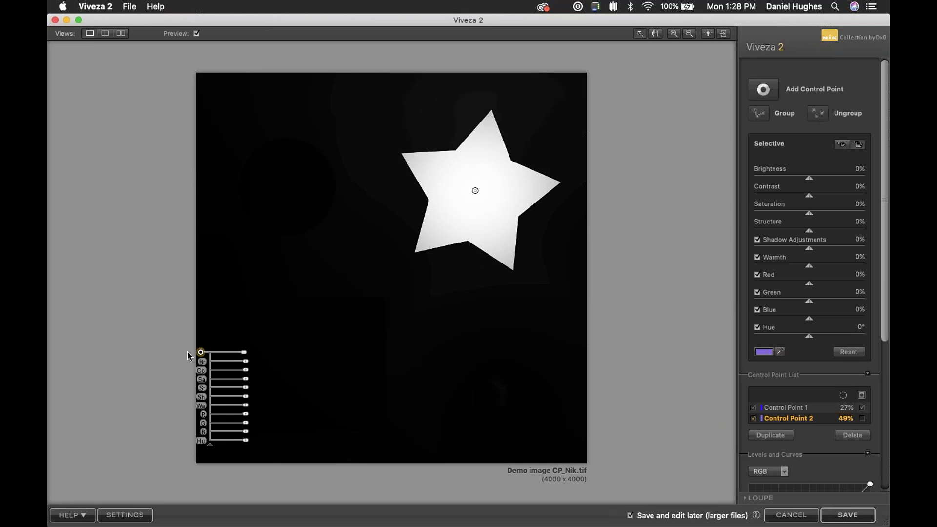
{"action": "left_click_drag", "start_coordinate": [200, 351], "coordinate": [424, 108]}
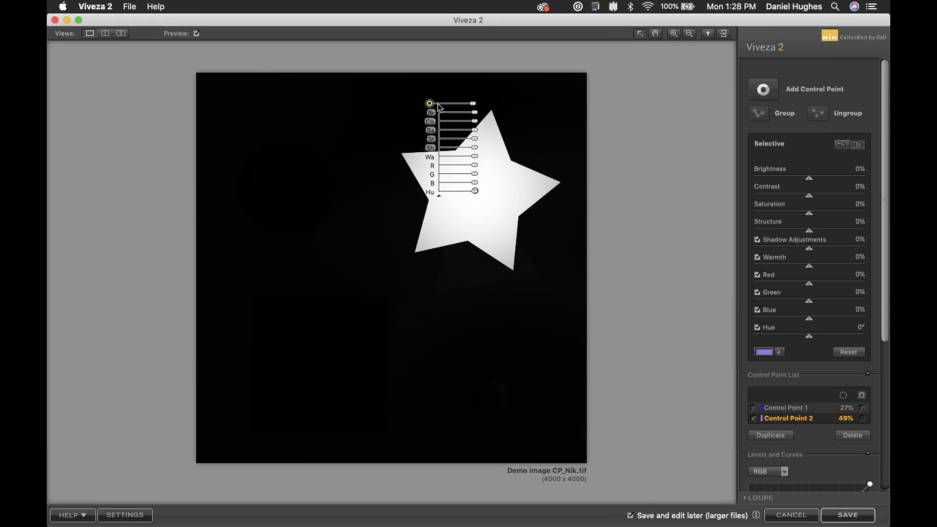
Step: Select each control point in turn and compare the star's mask with Control Point 2 disabled and enabled
{"action": "left_click", "coordinate": [389, 128]}
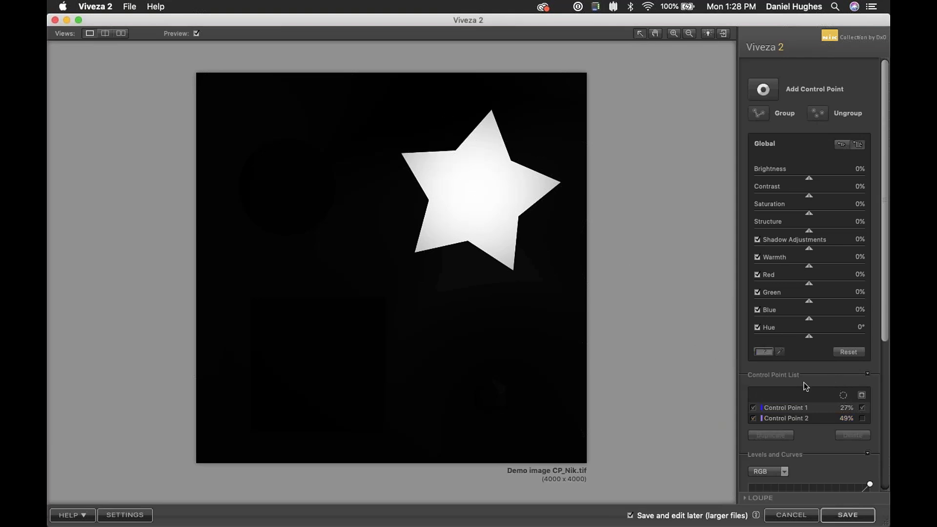
{"action": "left_click", "coordinate": [781, 408]}
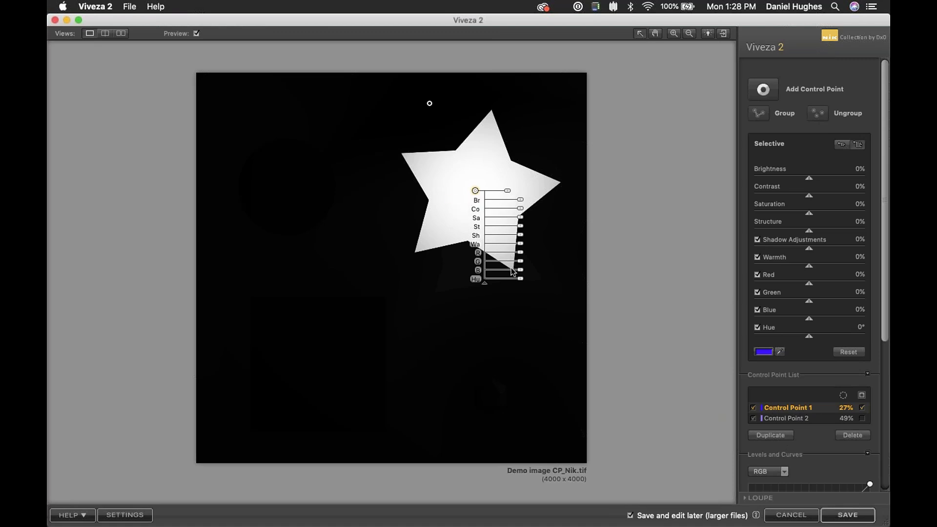
{"action": "left_click", "coordinate": [783, 420]}
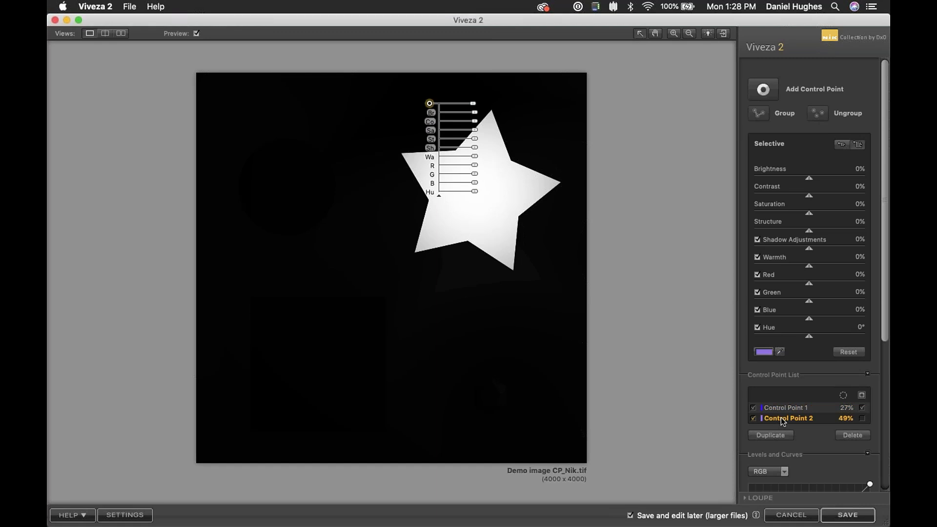
{"action": "left_click", "coordinate": [754, 420]}
{"action": "left_click", "coordinate": [753, 419]}
{"action": "left_click", "coordinate": [753, 420]}
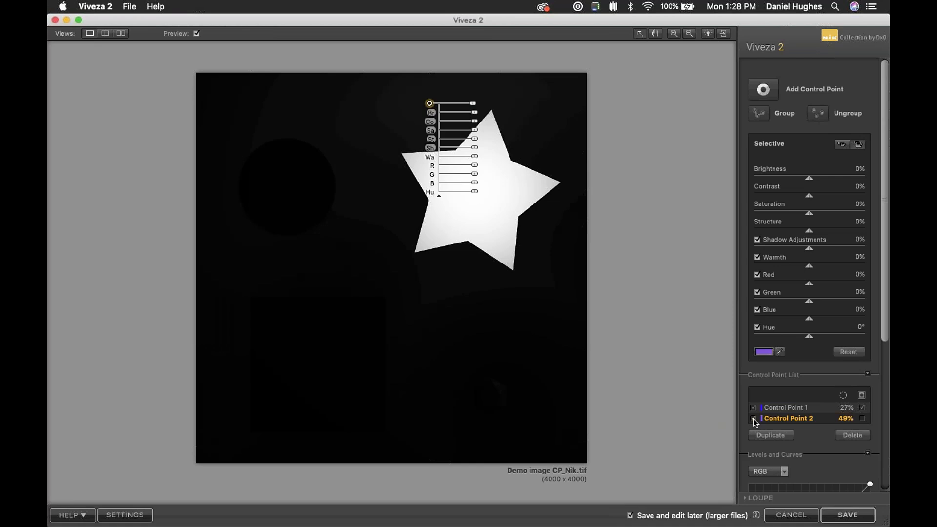
{"action": "left_click", "coordinate": [754, 419]}
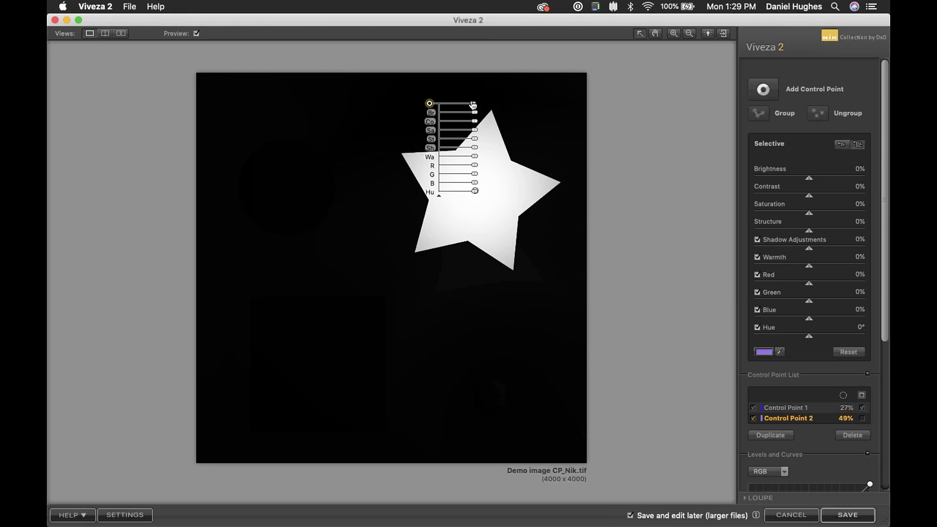
Step: Try Control Point 2 at 1% near the star's lower-left tip, and return it above the star's left arm at 32%
{"action": "left_click_drag", "start_coordinate": [472, 104], "coordinate": [473, 106]}
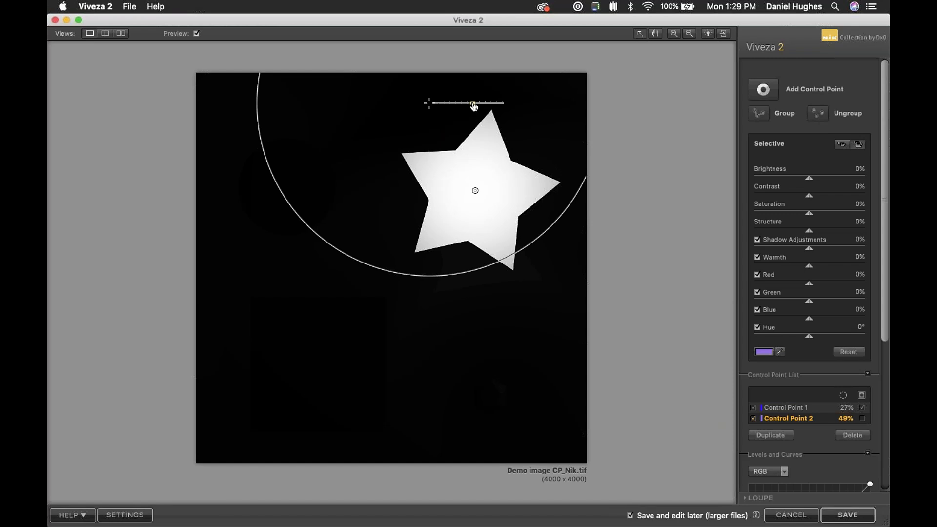
{"action": "left_click_drag", "start_coordinate": [474, 107], "coordinate": [401, 256]}
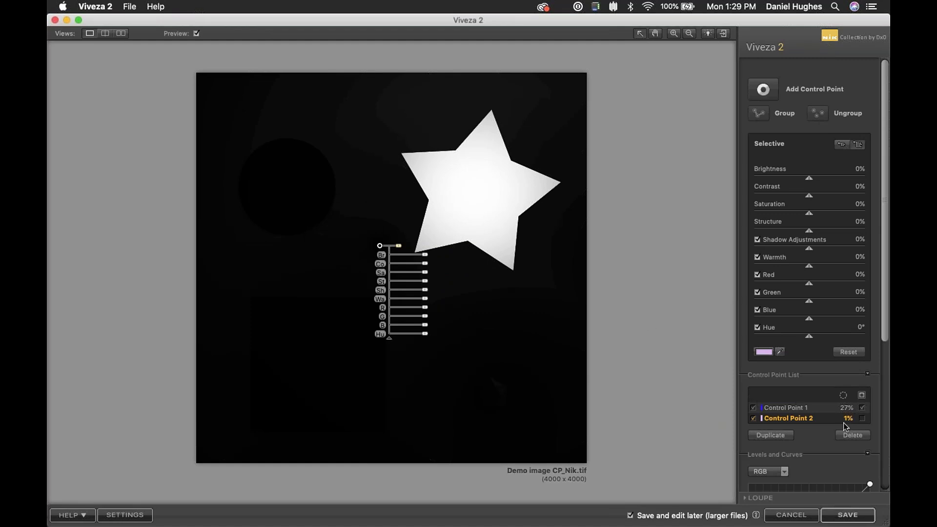
{"action": "left_click_drag", "start_coordinate": [401, 249], "coordinate": [418, 135]}
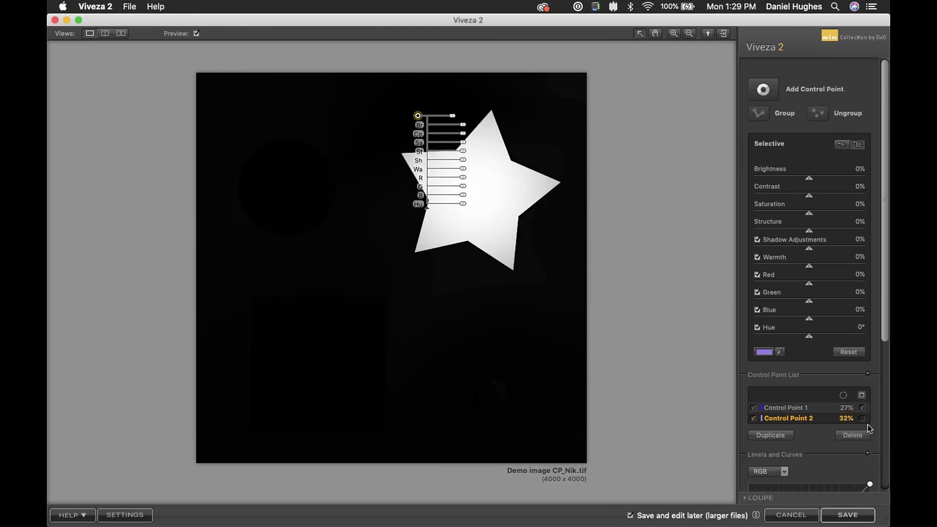
Step: Toggle the mask view of Control Point 1 and of all control points together, ending with the full-color image
{"action": "left_click", "coordinate": [860, 409]}
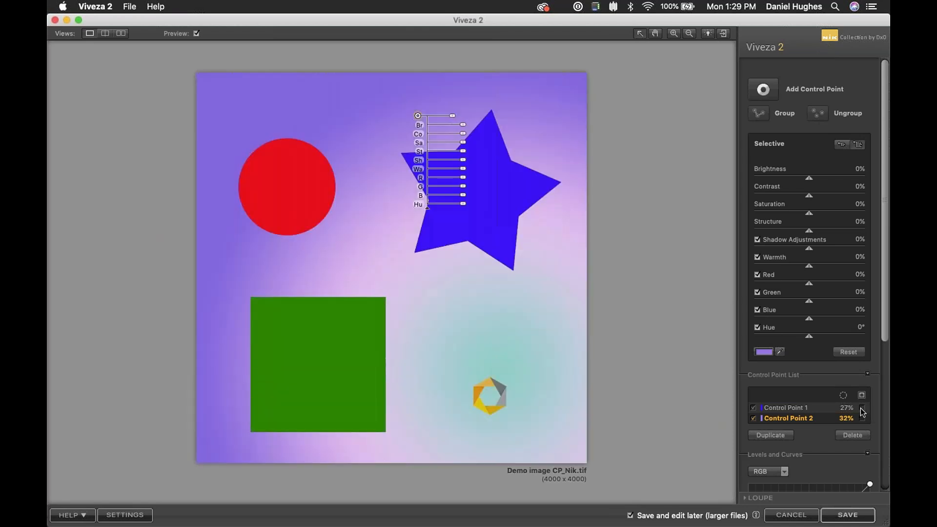
{"action": "left_click", "coordinate": [860, 409]}
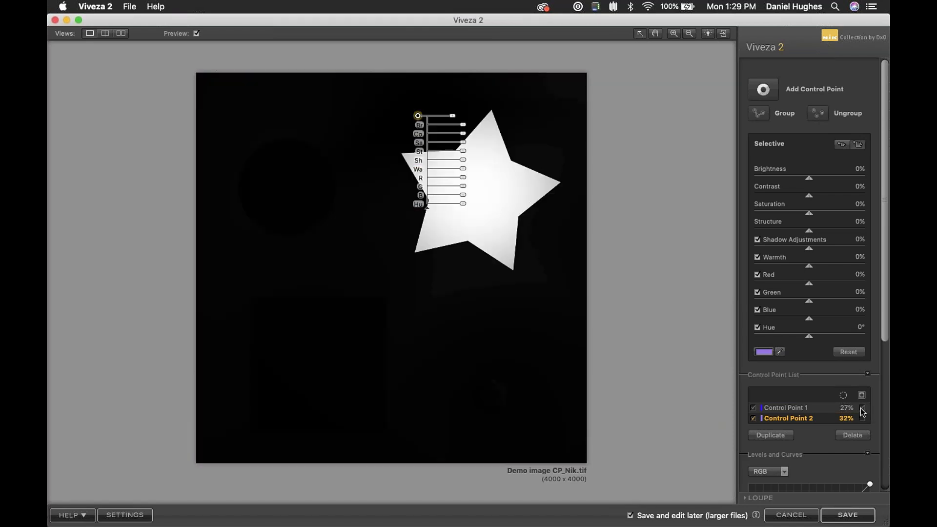
{"action": "left_click", "coordinate": [861, 409]}
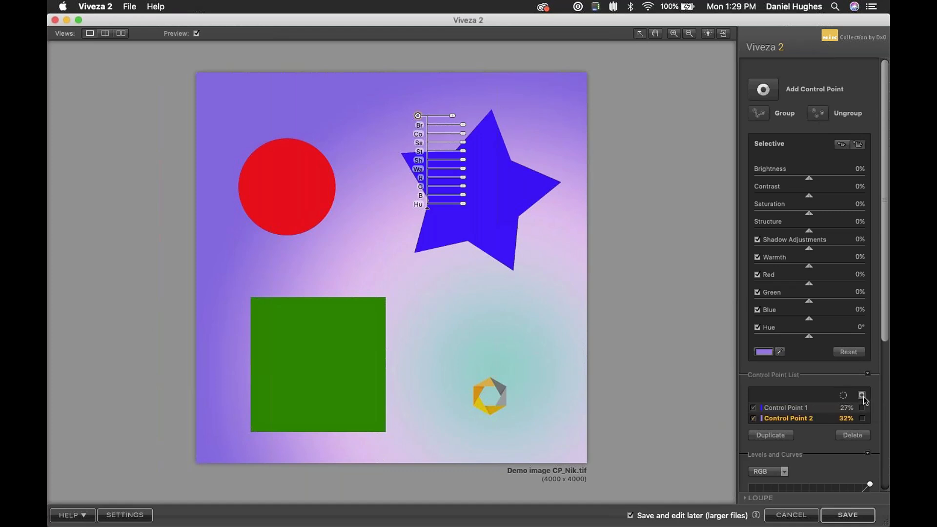
{"action": "left_click", "coordinate": [862, 395]}
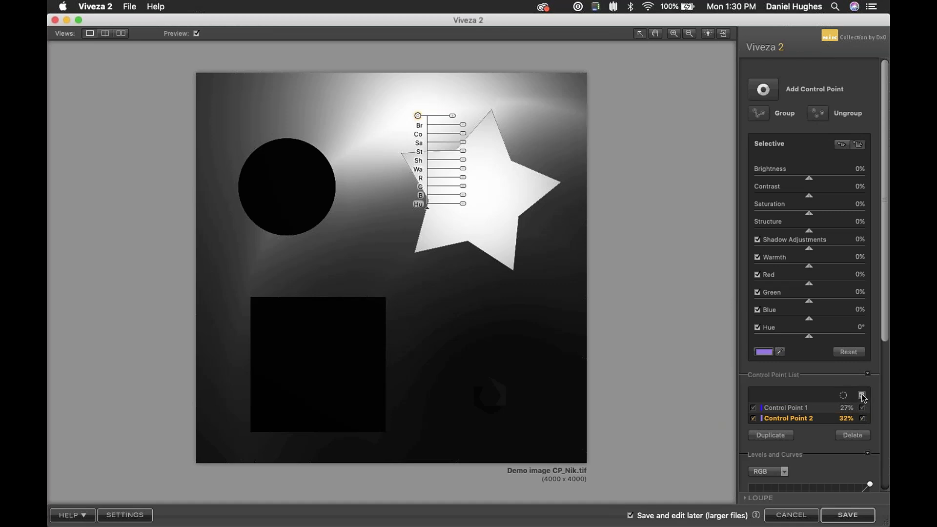
{"action": "left_click", "coordinate": [862, 396]}
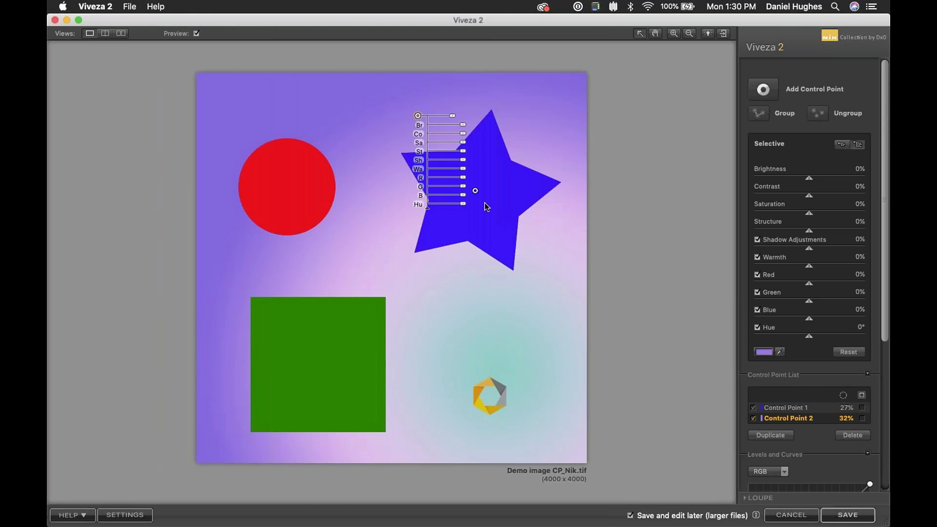
Step: Adjust the star's control point to size 56%, contrast 29%, saturation 1%, red 100%, green 5% and blue -100%
{"action": "left_click", "coordinate": [475, 191]}
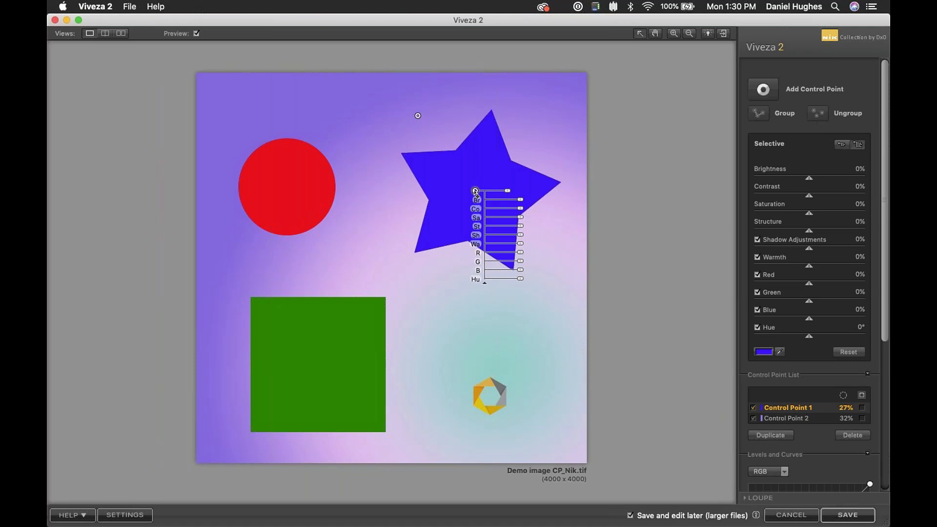
{"action": "left_click_drag", "start_coordinate": [508, 192], "coordinate": [380, 205]}
{"action": "left_click_drag", "start_coordinate": [513, 197], "coordinate": [522, 223]}
{"action": "left_click_drag", "start_coordinate": [520, 263], "coordinate": [605, 266]}
{"action": "left_click_drag", "start_coordinate": [522, 253], "coordinate": [584, 249]}
{"action": "left_click_drag", "start_coordinate": [520, 270], "coordinate": [464, 270]}
{"action": "left_click_drag", "start_coordinate": [548, 263], "coordinate": [572, 254]}
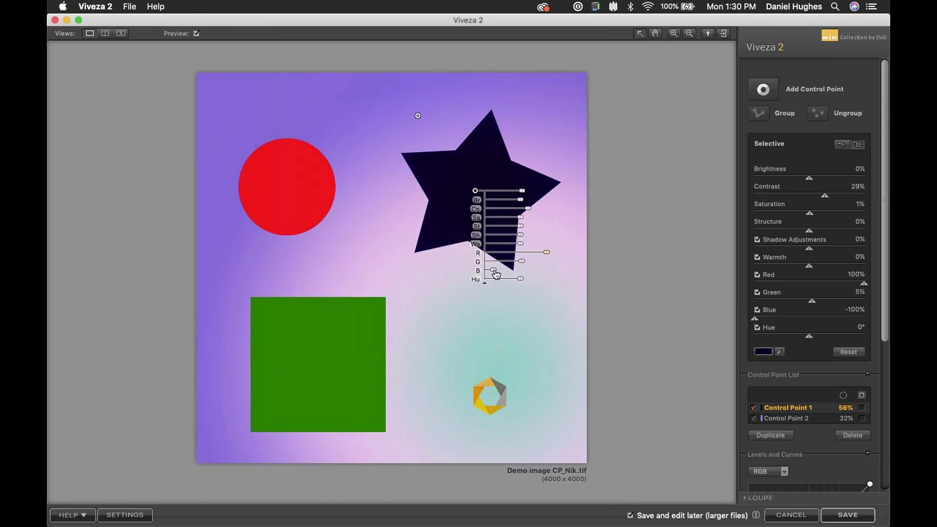
Step: Reduce the star control point's size to 33% and view the star's edge briefly at 100% zoom
{"action": "left_click_drag", "start_coordinate": [522, 190], "coordinate": [512, 192]}
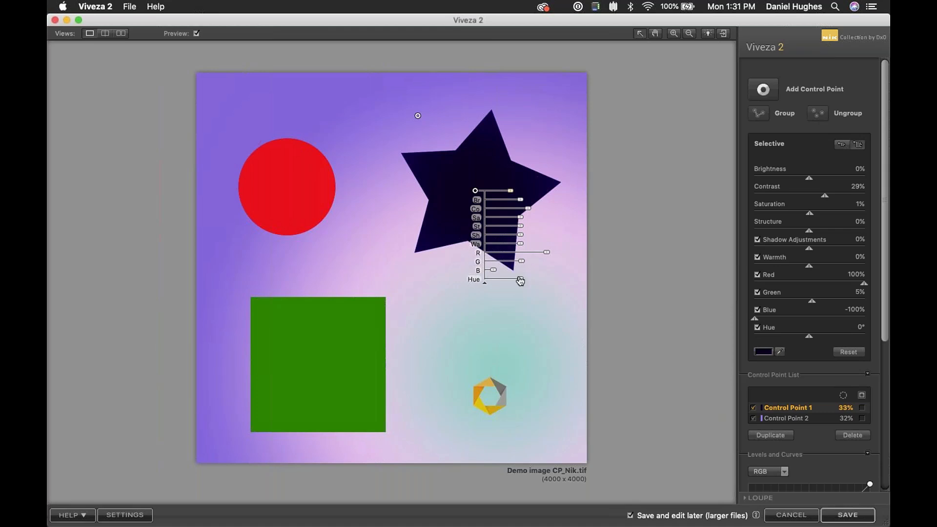
{"action": "key", "text": "space"}
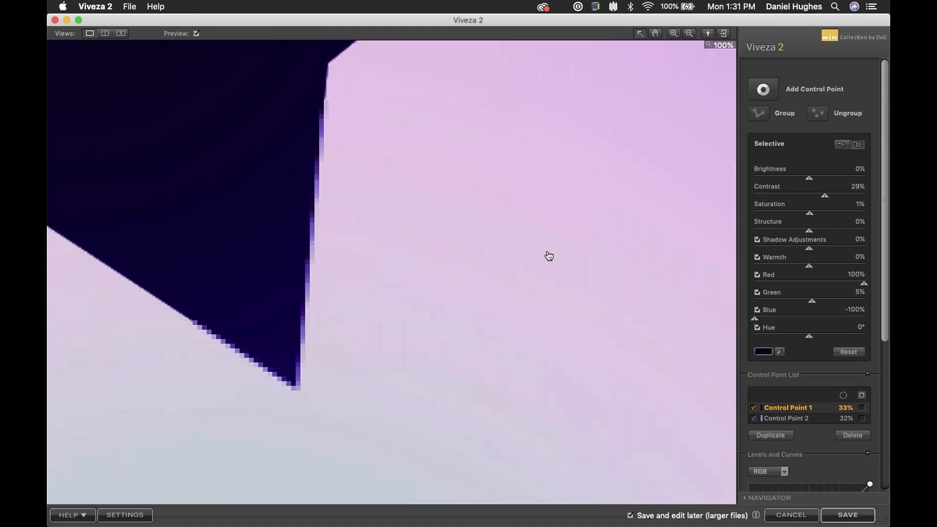
{"action": "double_click", "coordinate": [326, 212]}
{"action": "left_click", "coordinate": [475, 193]}
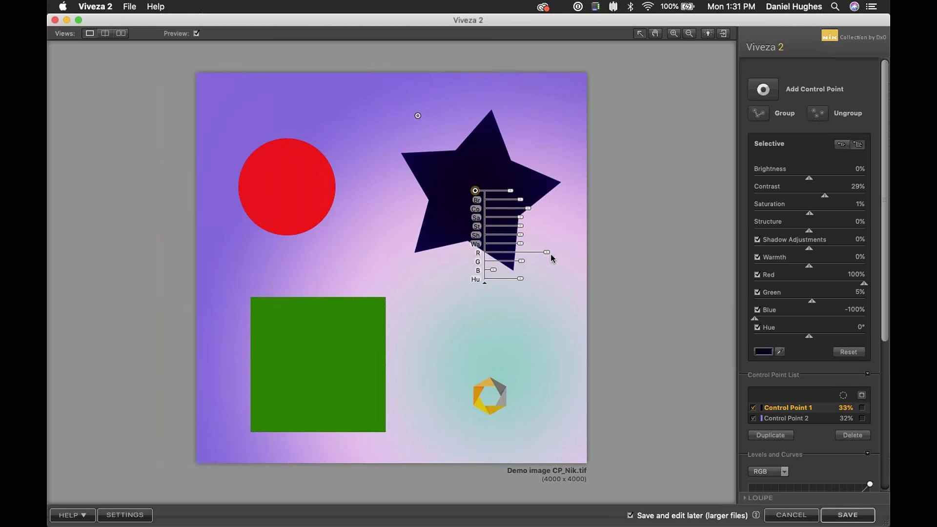
Step: Reset the star control point's red, green and blue adjustments to 0% and shift its hue to 116°
{"action": "left_click_drag", "start_coordinate": [546, 255], "coordinate": [515, 269]}
{"action": "double_click", "coordinate": [789, 318]}
{"action": "double_click", "coordinate": [812, 301]}
{"action": "double_click", "coordinate": [810, 284]}
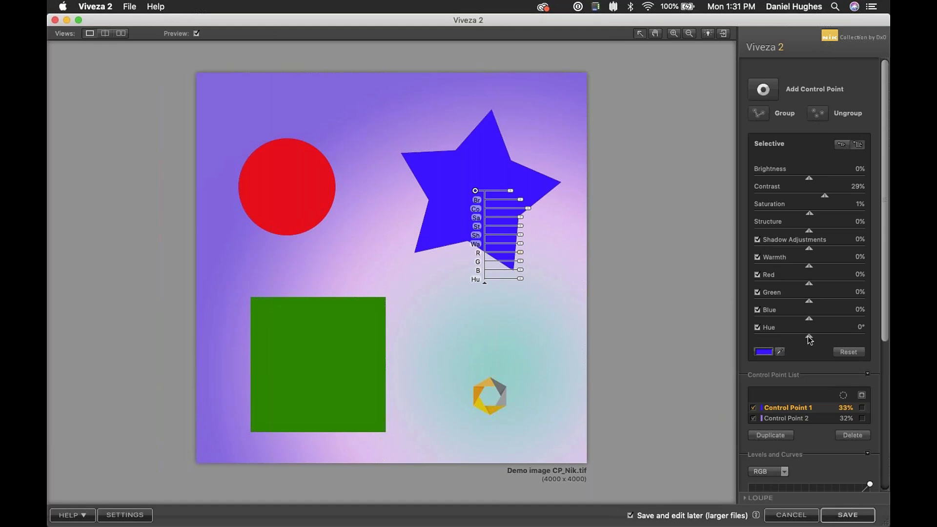
{"action": "left_click_drag", "start_coordinate": [808, 335], "coordinate": [844, 338]}
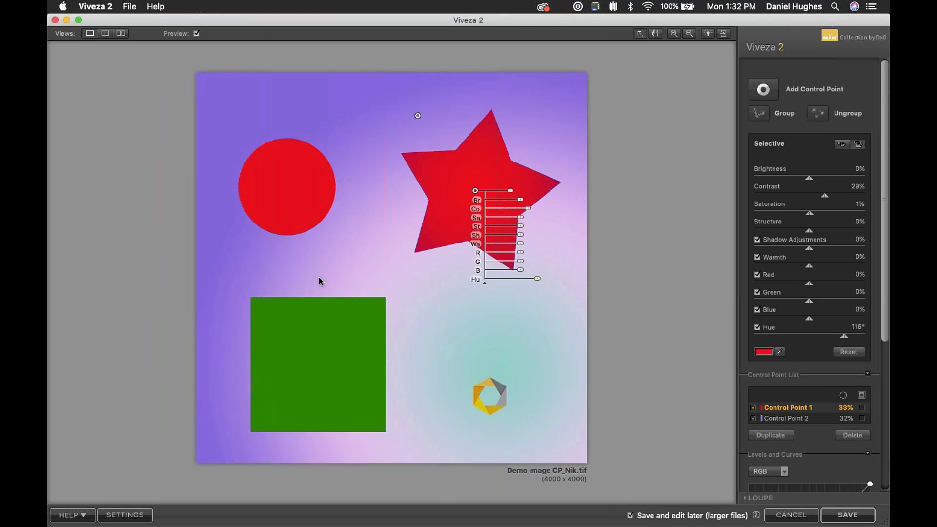
Step: Cancel the Viveza 2 edit of the shapes image and switch to the _DAH3612 copy.NEF document in Photoshop
{"action": "left_click", "coordinate": [789, 516]}
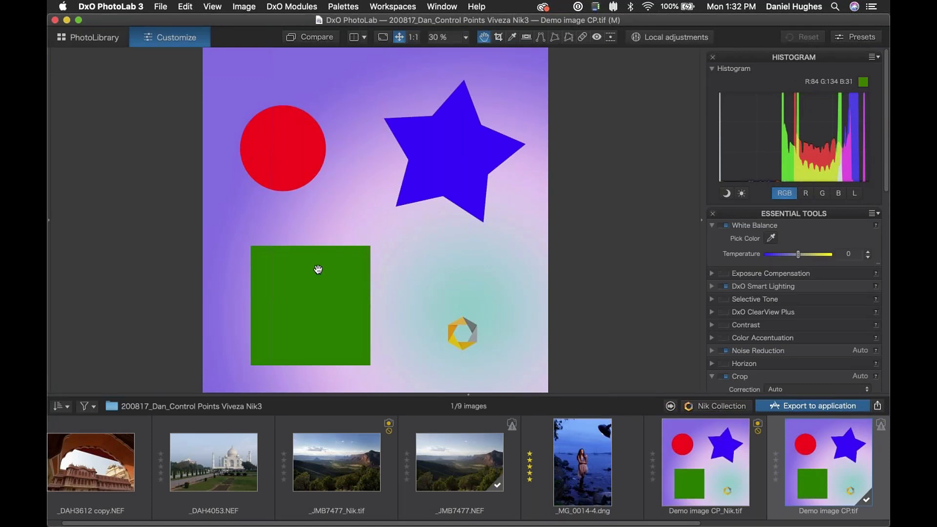
{"action": "key", "text": "super+Tab"}
{"action": "key", "text": "super+Tab"}
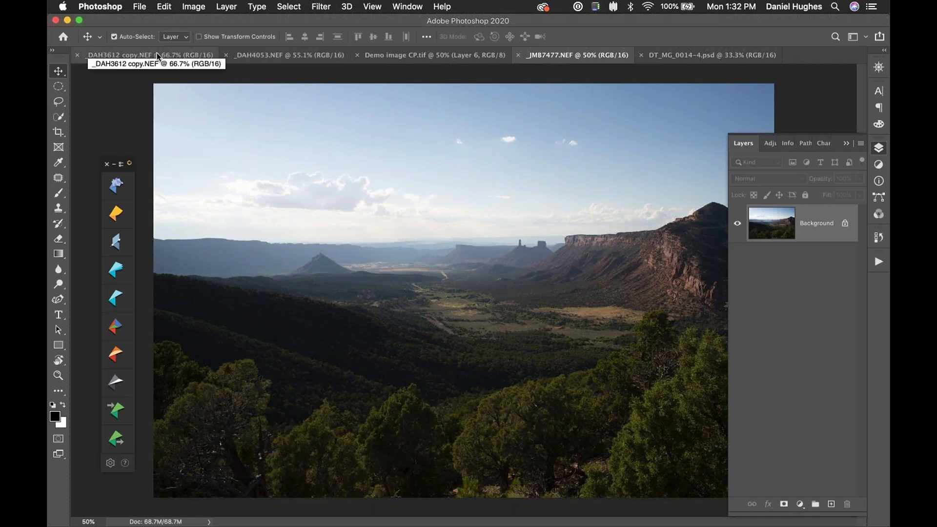
{"action": "left_click", "coordinate": [262, 57]}
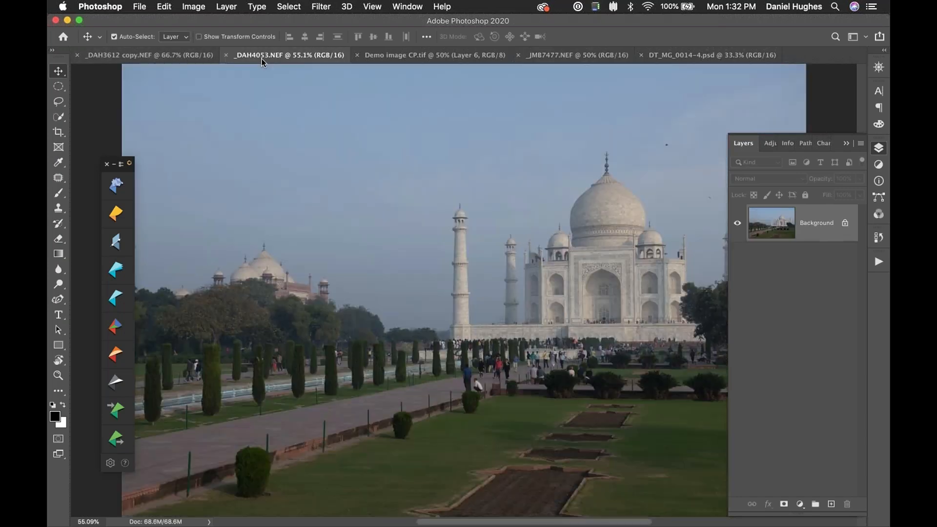
{"action": "left_click", "coordinate": [156, 55]}
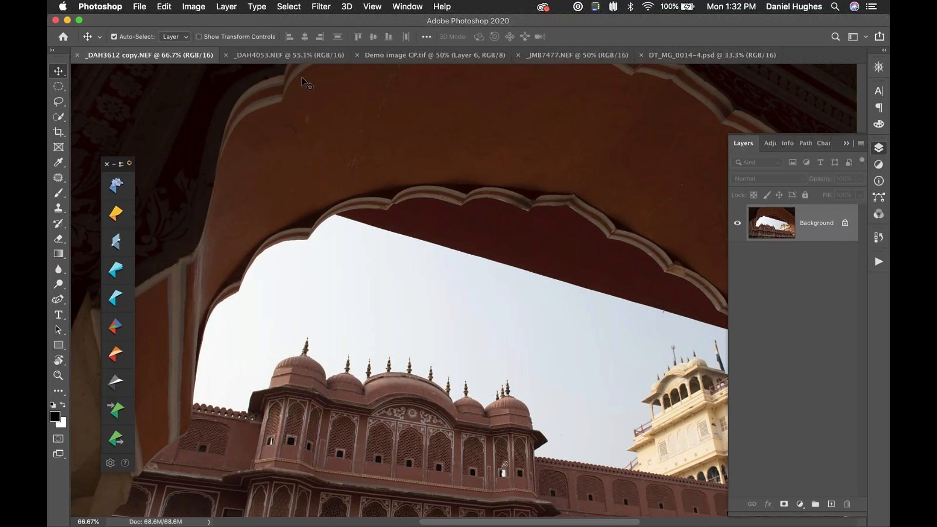
Step: Show the Nik Collection filters available in Photoshop and expand the Nik Collection Selective Tool to its full list with names
{"action": "left_click", "coordinate": [322, 8]}
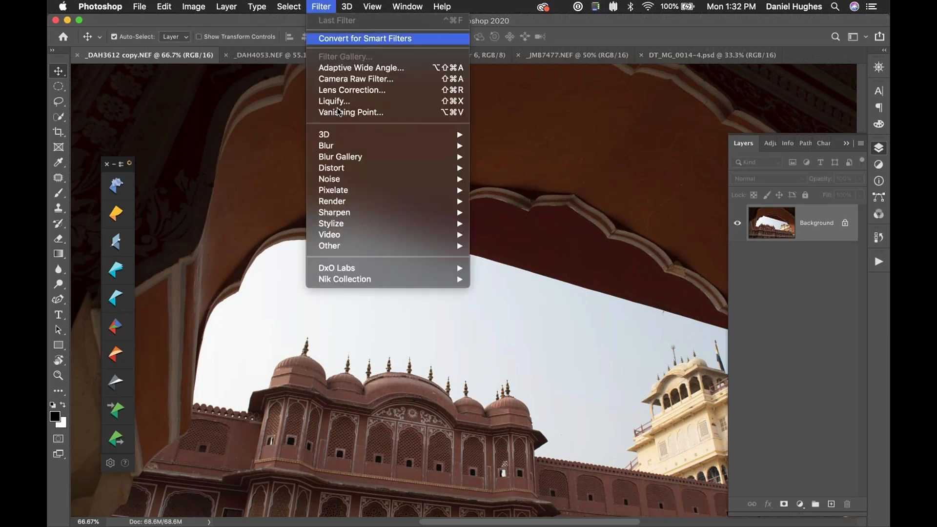
{"action": "mouse_move", "coordinate": [341, 282]}
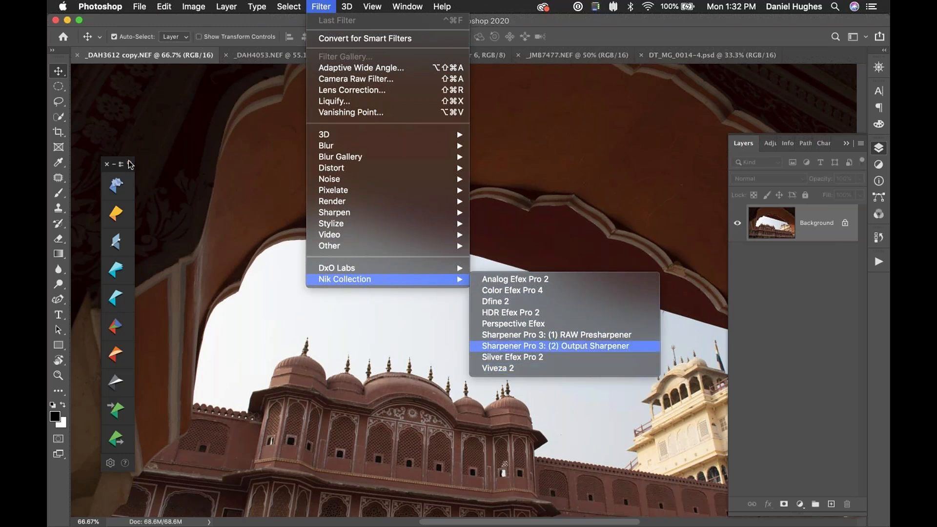
{"action": "left_click", "coordinate": [493, 369]}
{"action": "left_click", "coordinate": [122, 165]}
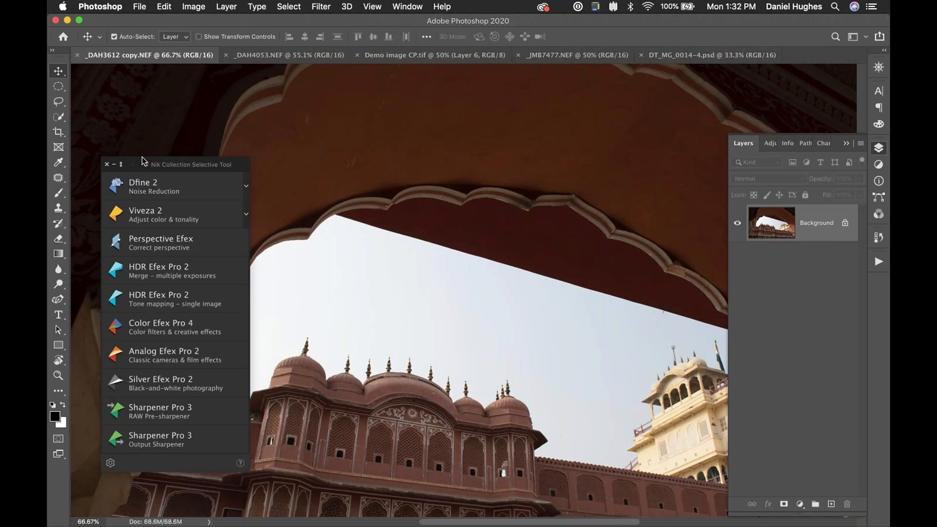
Step: Place the Nik Collection Selective Tool beside the Photoshop toolbox and reduce it to its compact icon-only view
{"action": "left_click_drag", "start_coordinate": [138, 161], "coordinate": [383, 107]}
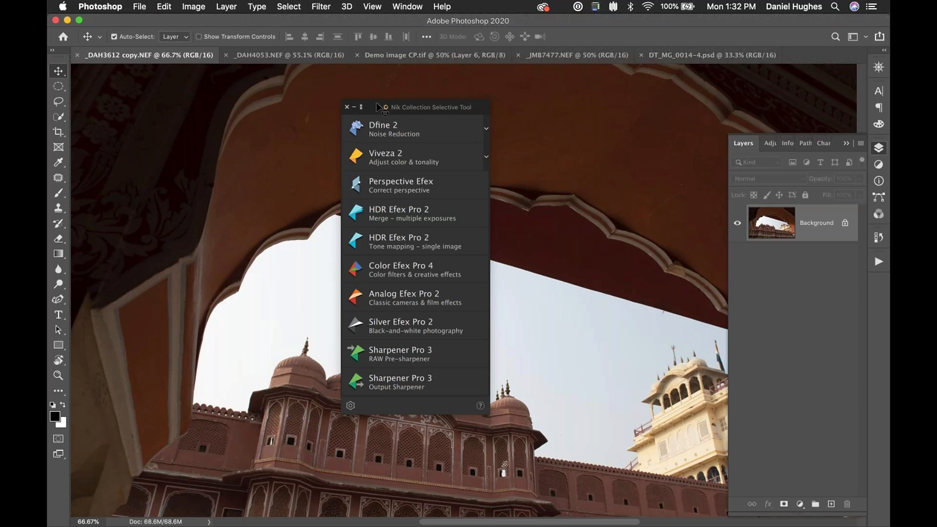
{"action": "left_click_drag", "start_coordinate": [378, 108], "coordinate": [116, 96]}
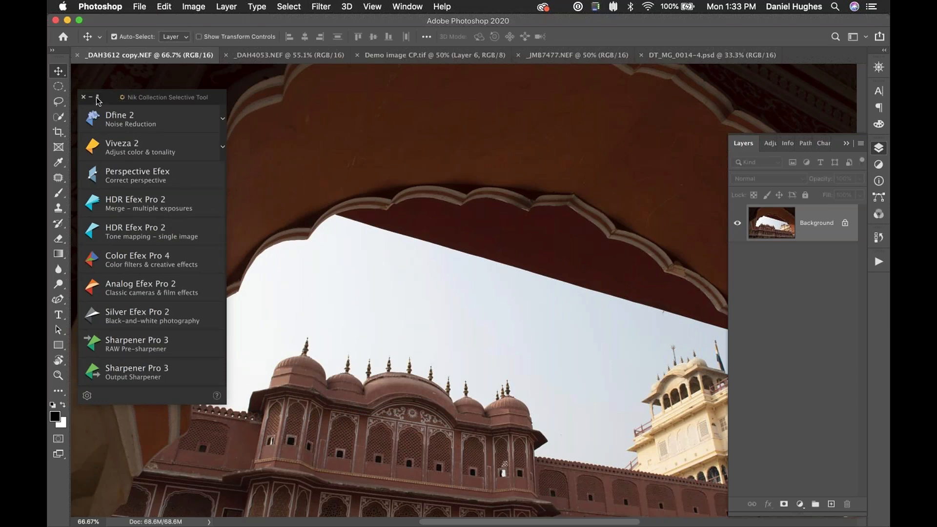
{"action": "left_click", "coordinate": [98, 98]}
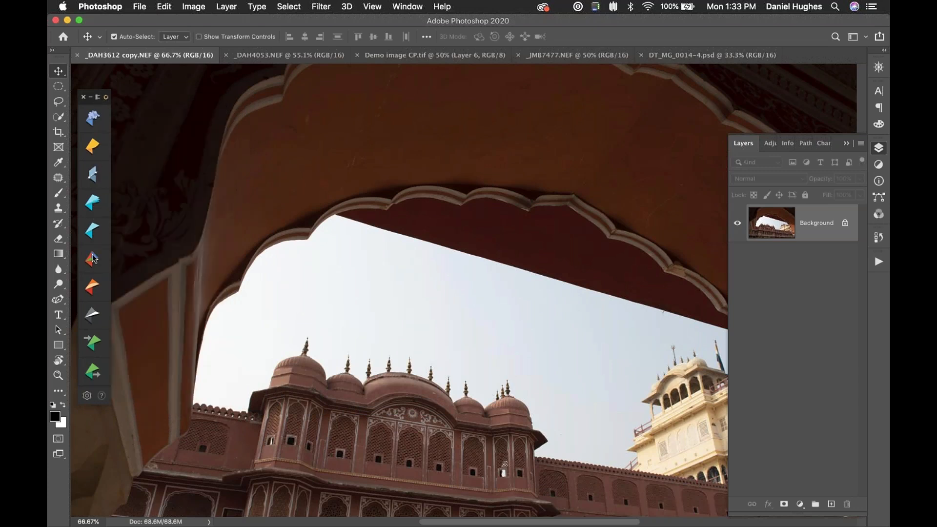
{"action": "left_click", "coordinate": [98, 97]}
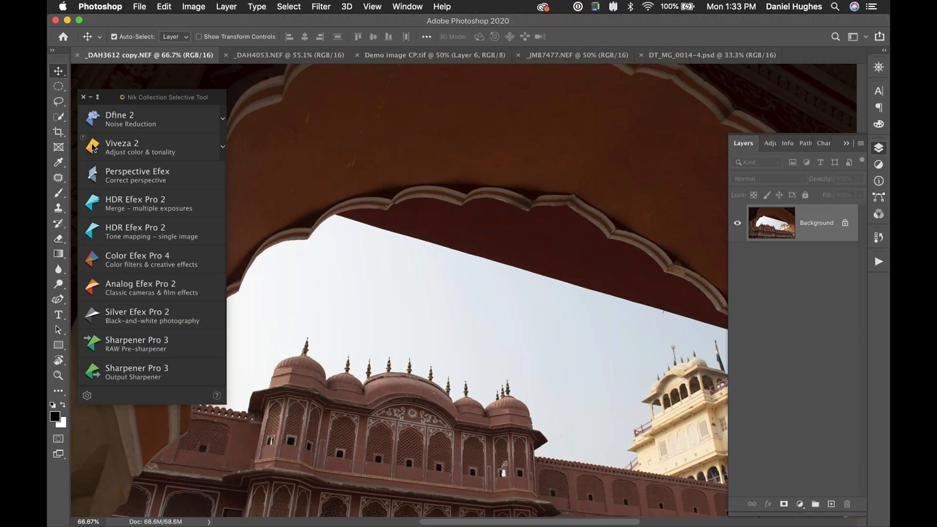
{"action": "left_click", "coordinate": [99, 97]}
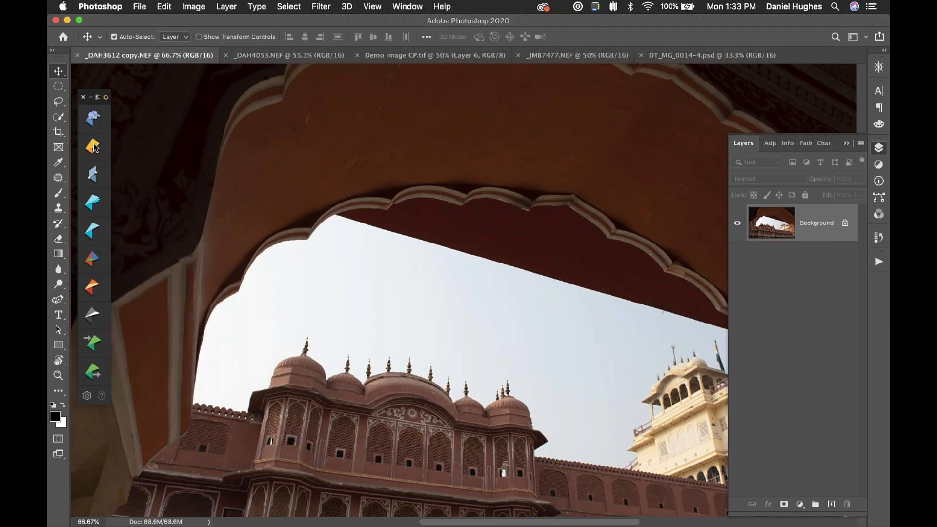
Step: Open the image in Viveza 2 and place a control point sized 24% in the sky beside the cream building
{"action": "left_click", "coordinate": [92, 146]}
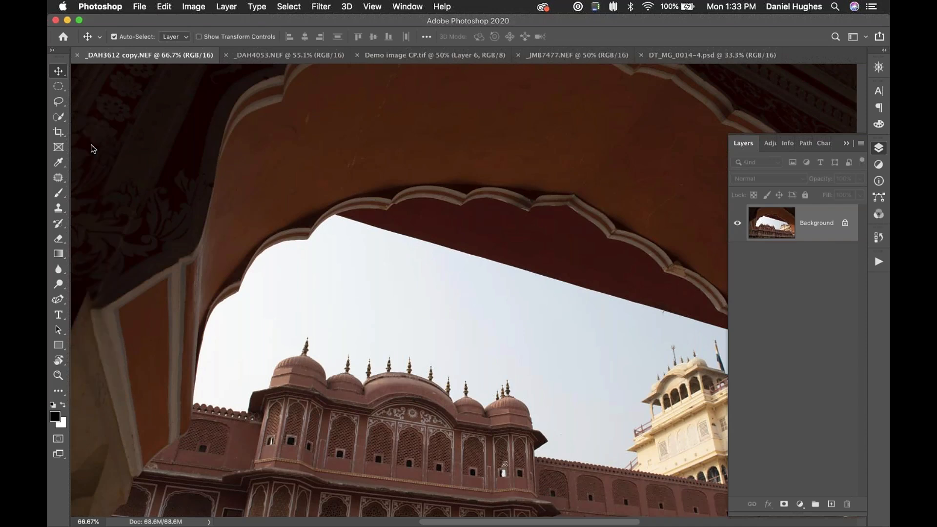
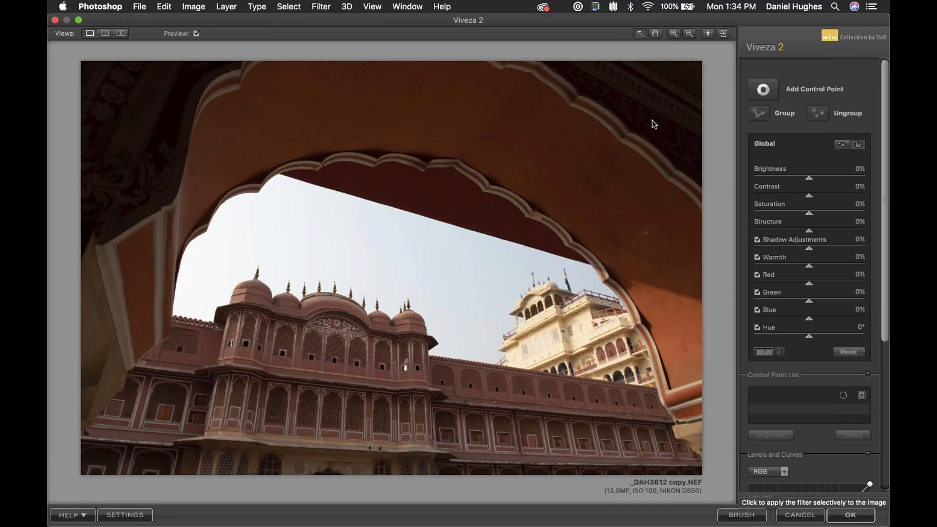
{"action": "left_click", "coordinate": [761, 91]}
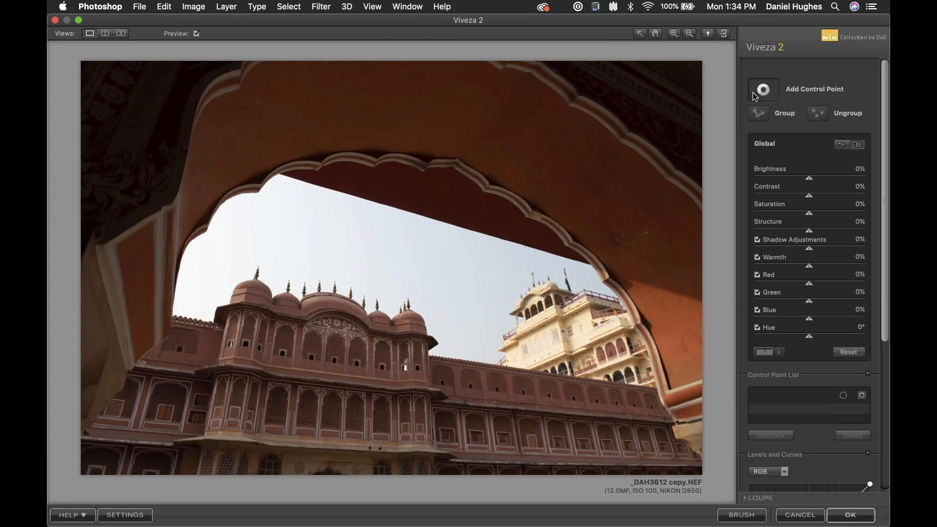
{"action": "left_click", "coordinate": [481, 292]}
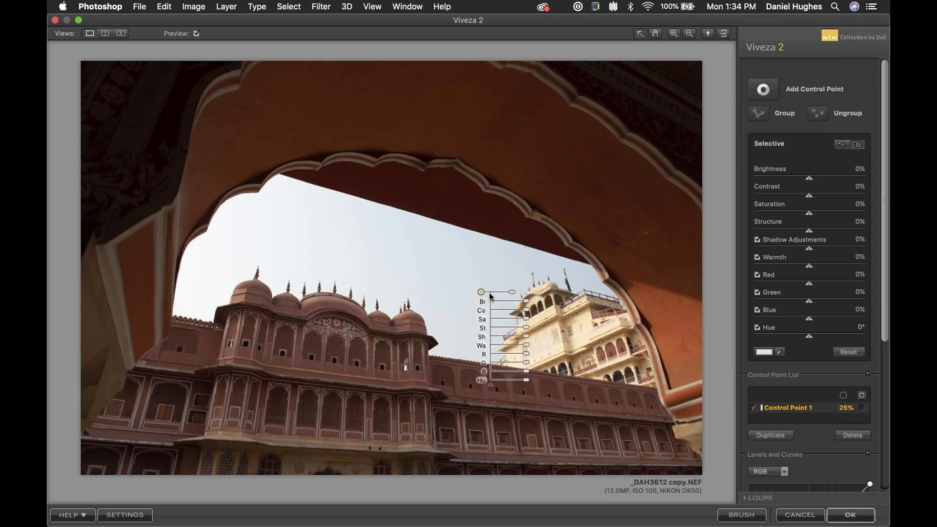
{"action": "left_click_drag", "start_coordinate": [481, 292], "coordinate": [515, 301]}
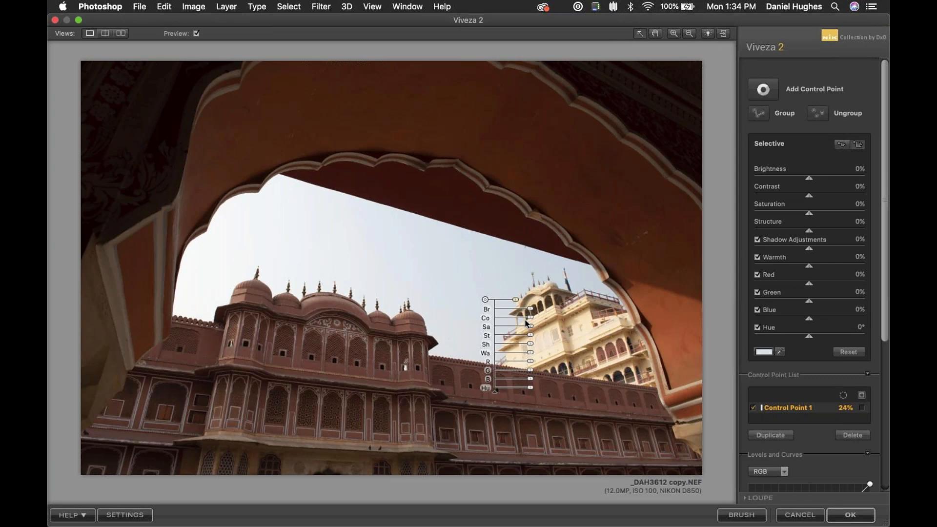
{"action": "left_click_drag", "start_coordinate": [485, 300], "coordinate": [482, 302]}
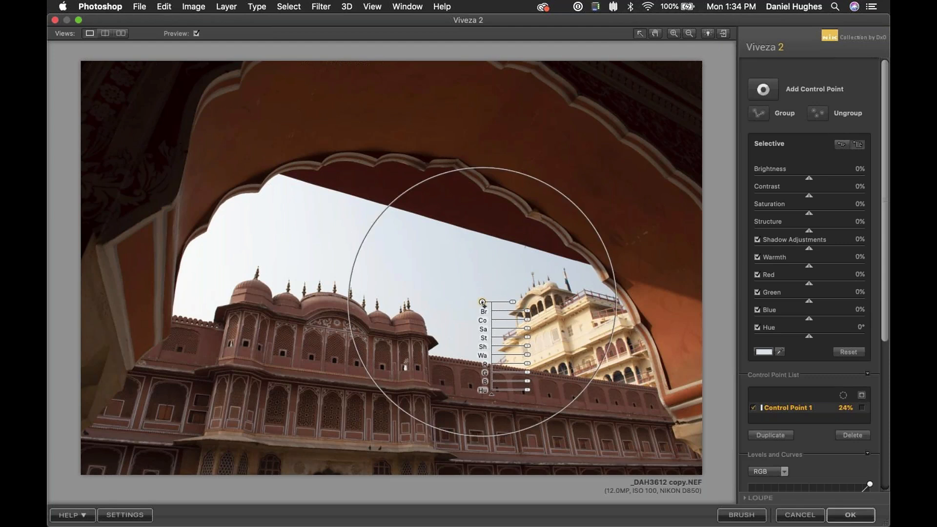
Step: Set the sky control point's size to 7%, brightness -41%, contrast 35%, saturation 77%, red -10% and blue 13%
{"action": "left_click_drag", "start_coordinate": [512, 301], "coordinate": [550, 333]}
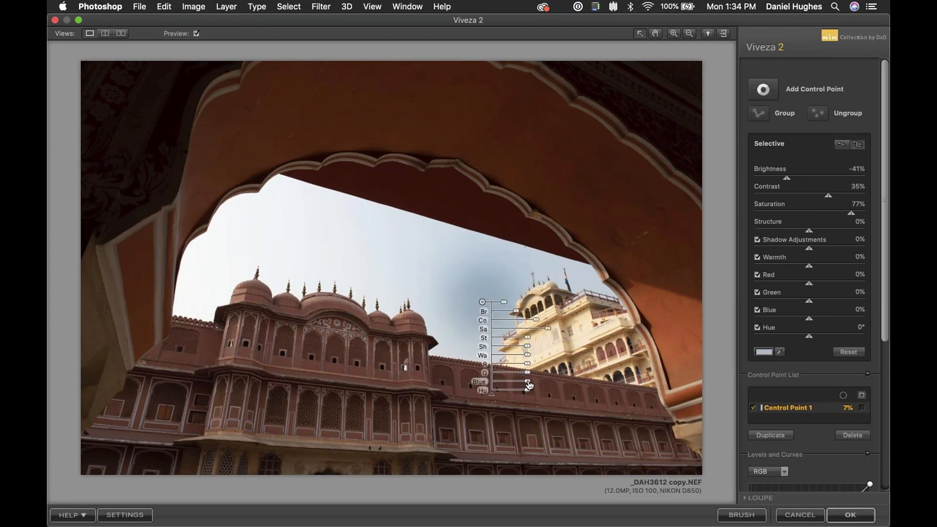
{"action": "left_click_drag", "start_coordinate": [528, 384], "coordinate": [526, 366]}
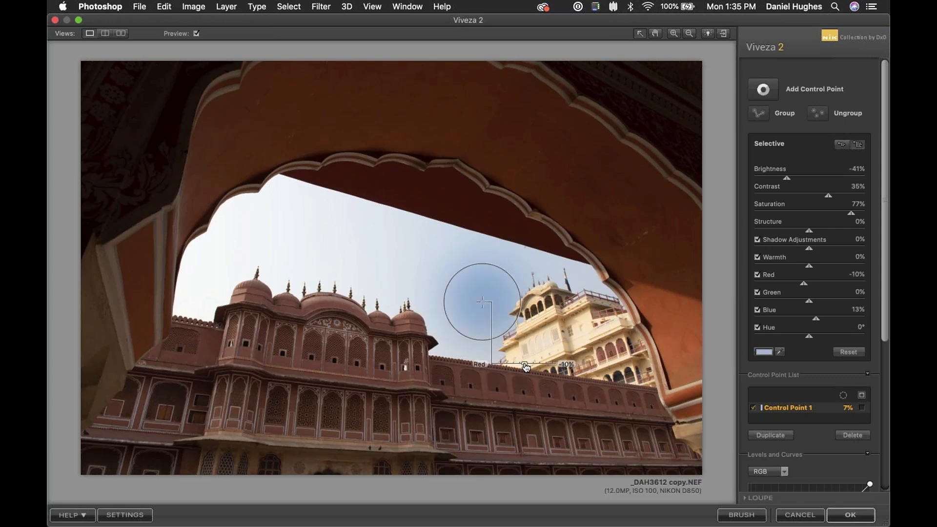
{"action": "left_click_drag", "start_coordinate": [526, 367], "coordinate": [526, 366]}
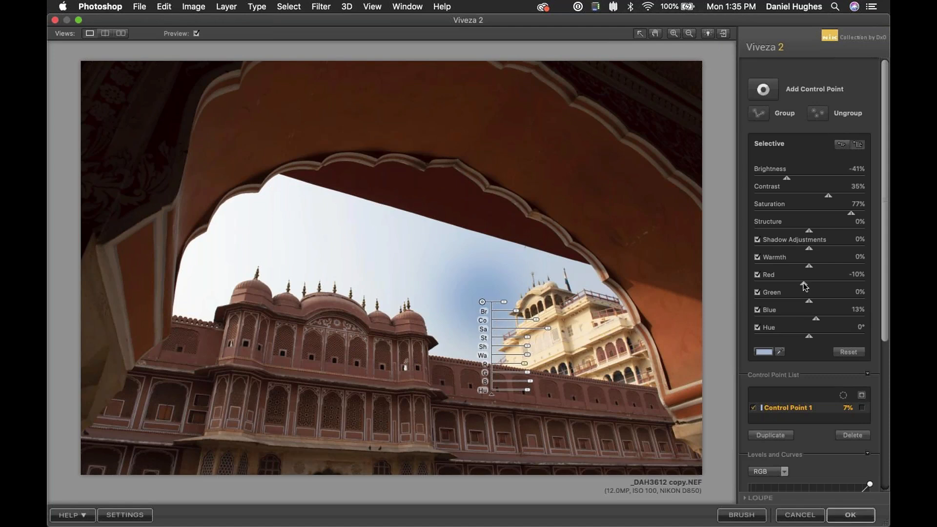
Step: Try a red value of 61% on the sky control point, settle on -20%, and set its size to 27%
{"action": "left_click_drag", "start_coordinate": [805, 286], "coordinate": [844, 288]}
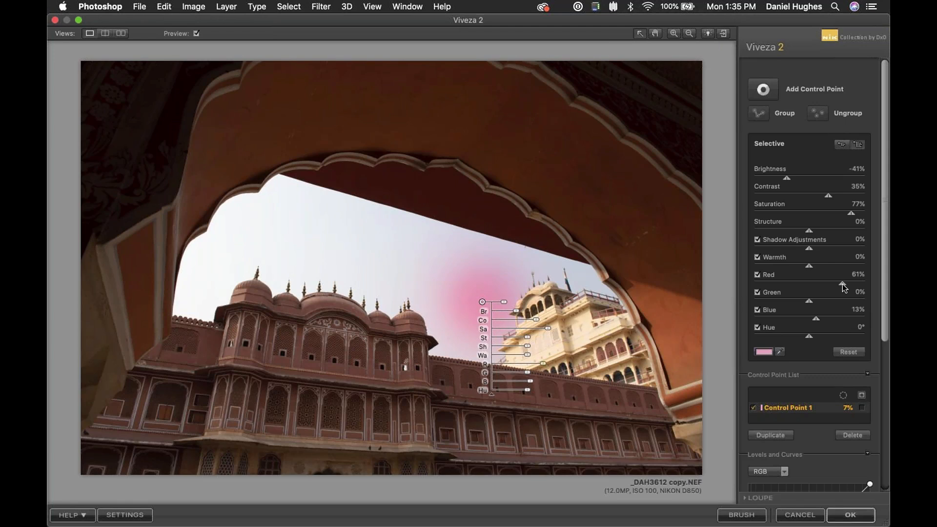
{"action": "left_click_drag", "start_coordinate": [845, 287], "coordinate": [799, 289]}
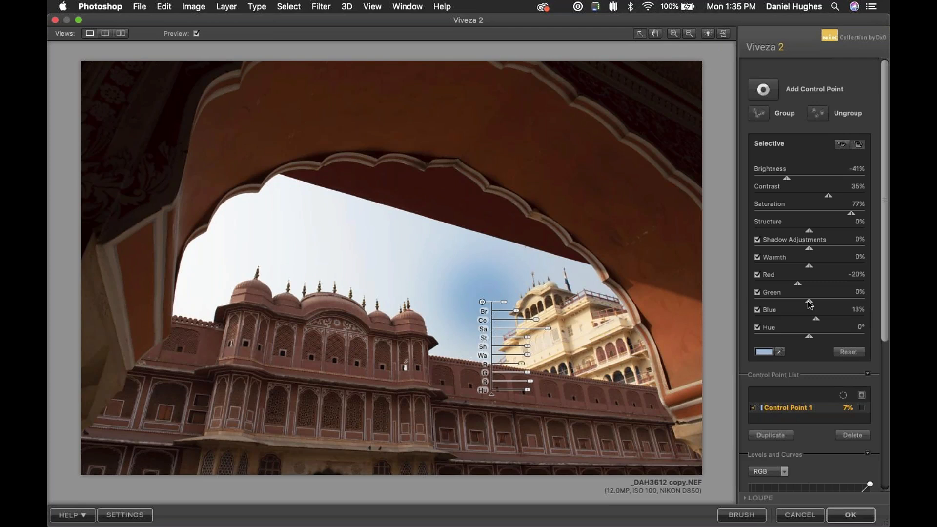
{"action": "mouse_move", "coordinate": [810, 304]}
{"action": "left_mouse_down"}
{"action": "mouse_move", "coordinate": [773, 310]}
{"action": "mouse_move", "coordinate": [809, 307]}
{"action": "left_mouse_up"}
{"action": "left_click_drag", "start_coordinate": [482, 302], "coordinate": [515, 306]}
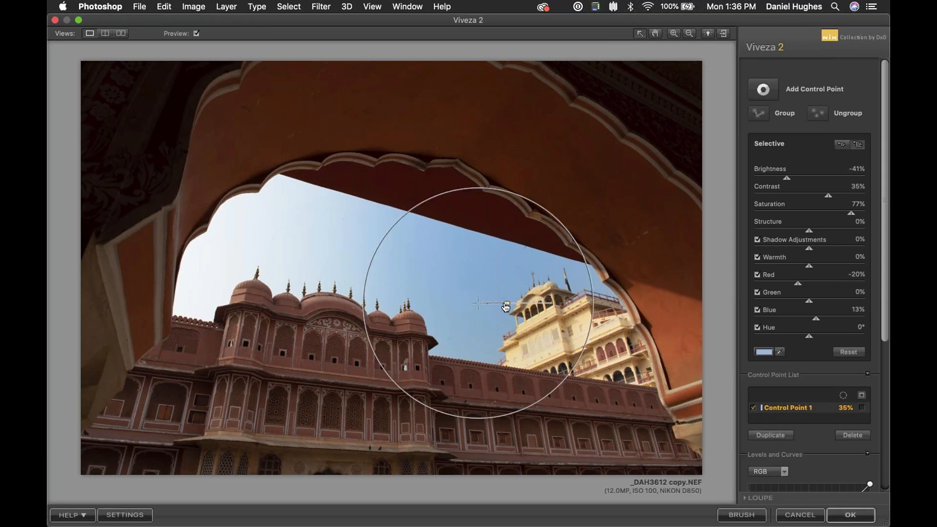
{"action": "mouse_move", "coordinate": [515, 306]}
{"action": "left_mouse_down"}
{"action": "mouse_move", "coordinate": [540, 306]}
{"action": "mouse_move", "coordinate": [510, 303]}
{"action": "left_mouse_up"}
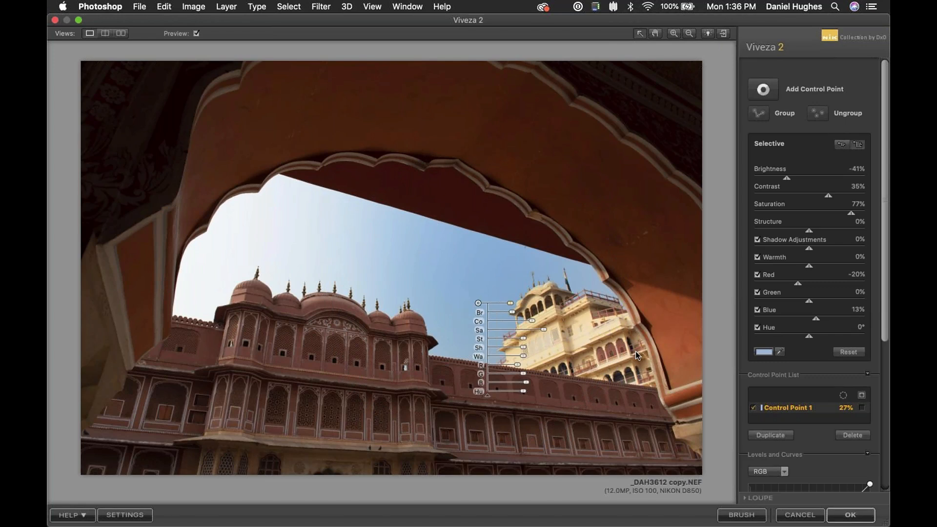
Step: Display the sky control point's mask to inspect the affected area, and return to the normal image view
{"action": "left_click", "coordinate": [862, 409]}
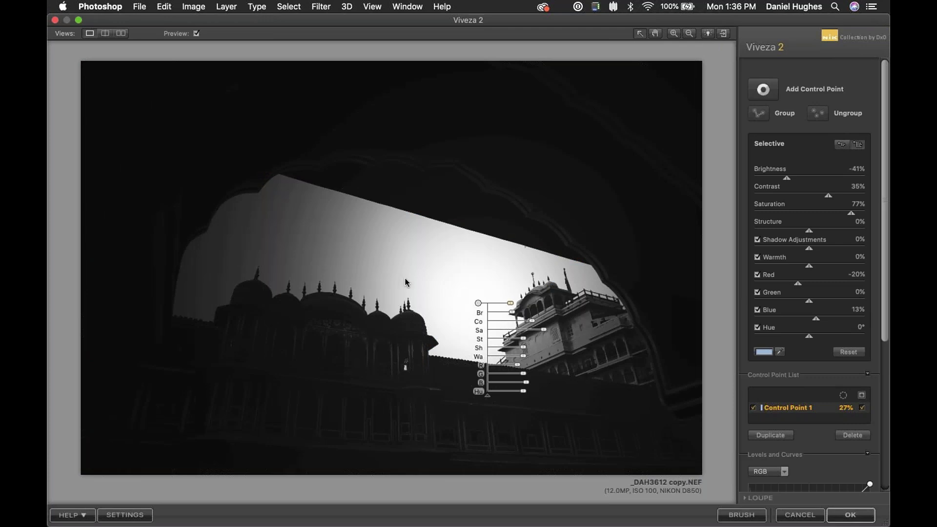
{"action": "left_click", "coordinate": [446, 318]}
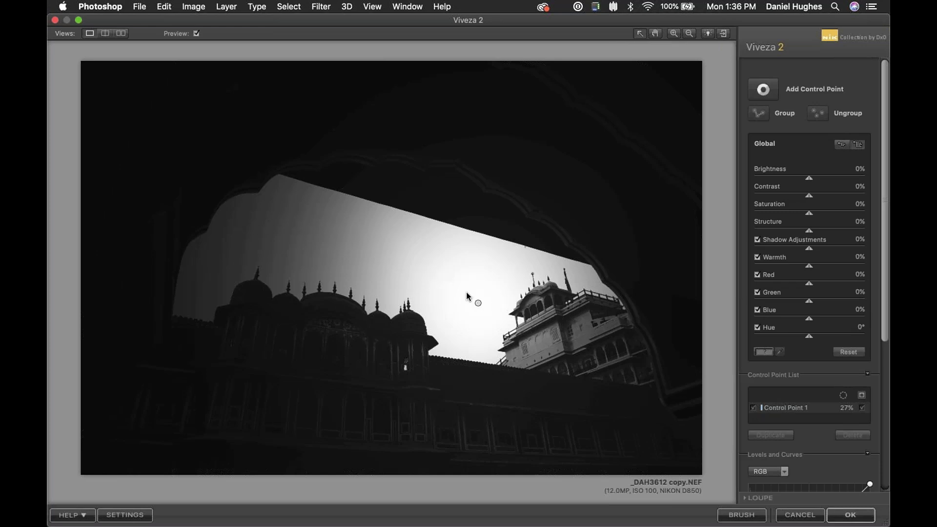
{"action": "left_click", "coordinate": [862, 409]}
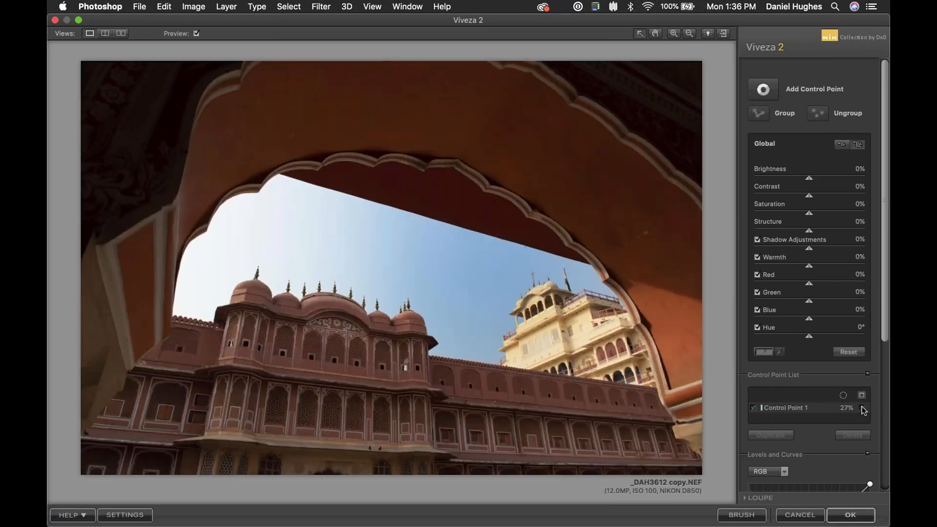
Step: Copy the sky control point with its settings to the middle of the sky and above the left-hand dome
{"action": "left_click", "coordinate": [480, 305]}
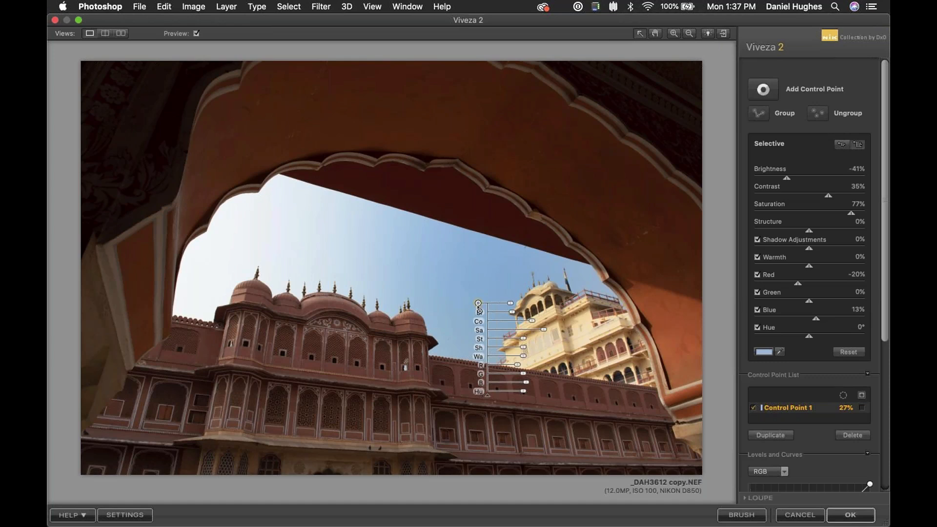
{"action": "left_click_drag", "start_coordinate": [480, 308], "coordinate": [384, 265]}
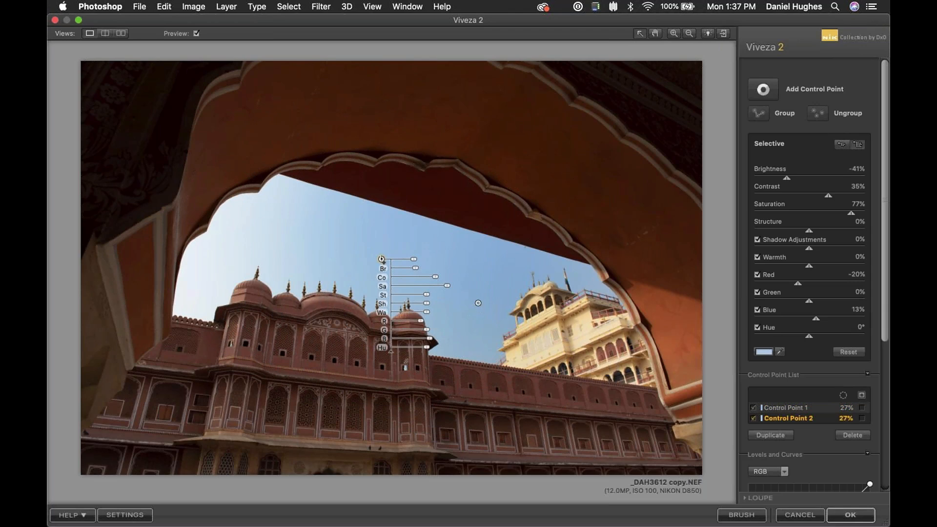
{"action": "left_click_drag", "start_coordinate": [382, 260], "coordinate": [246, 243]}
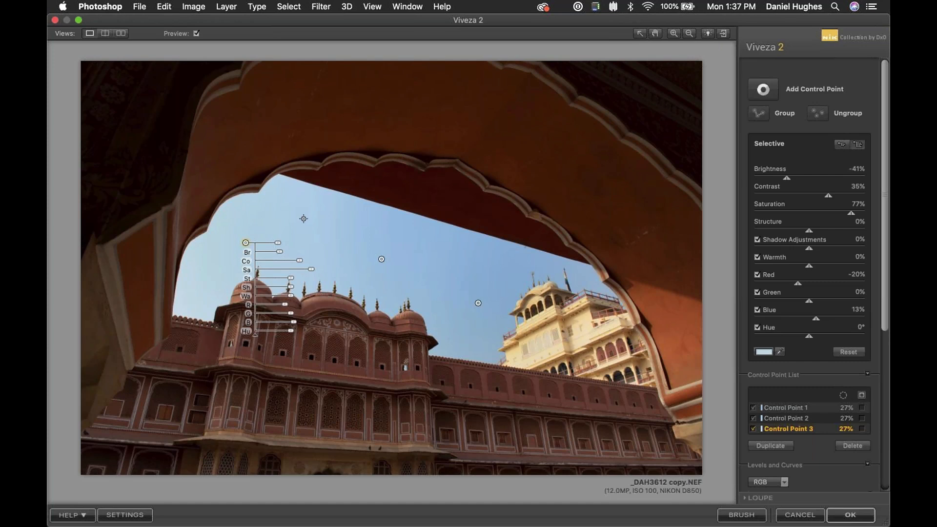
Step: Add and delete a fourth sky control point near the arch, and duplicate the middle control point and delete that duplicate
{"action": "left_click", "coordinate": [283, 197]}
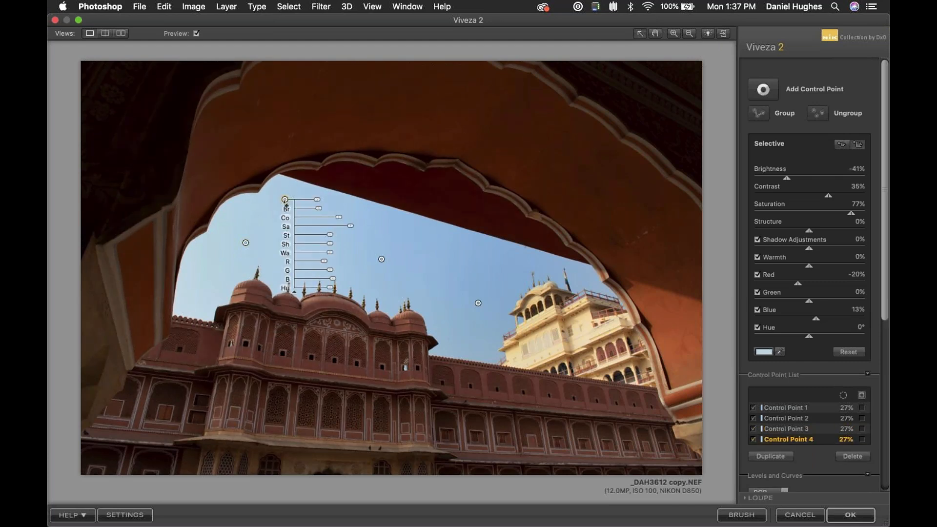
{"action": "key", "text": "Delete"}
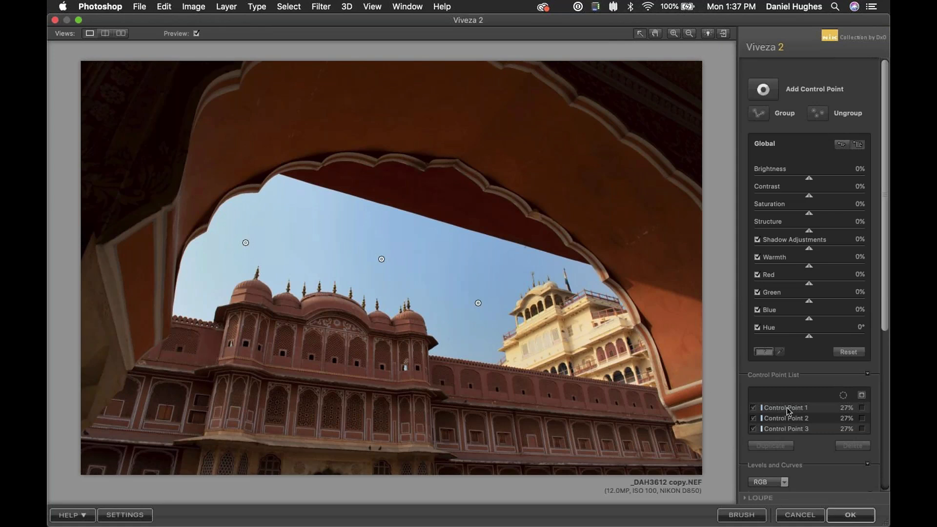
{"action": "left_click", "coordinate": [382, 260]}
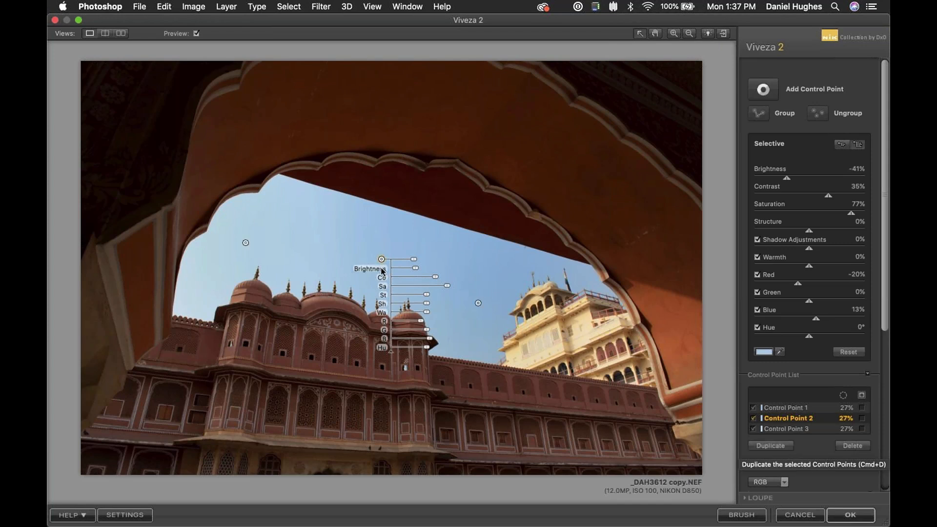
{"action": "left_click", "coordinate": [773, 445]}
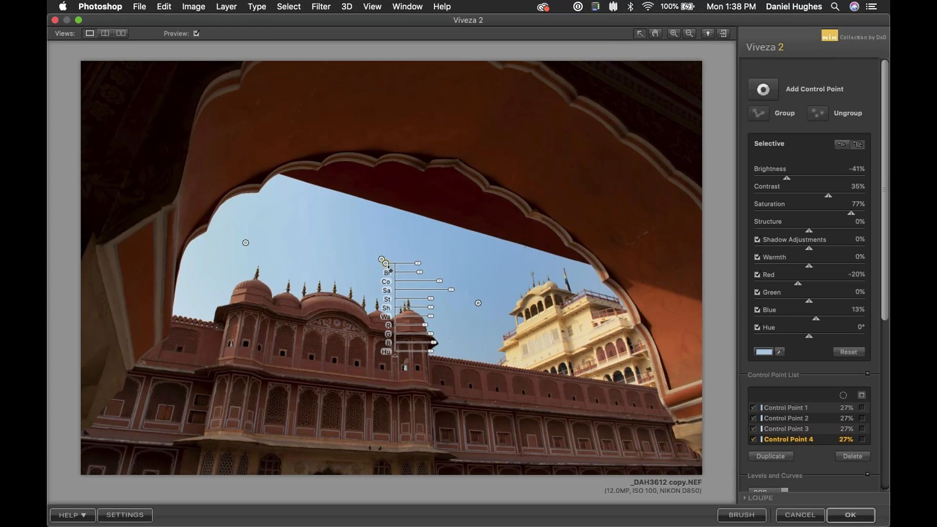
{"action": "mouse_move", "coordinate": [395, 276]}
{"action": "left_click_drag", "start_coordinate": [393, 272], "coordinate": [392, 278]}
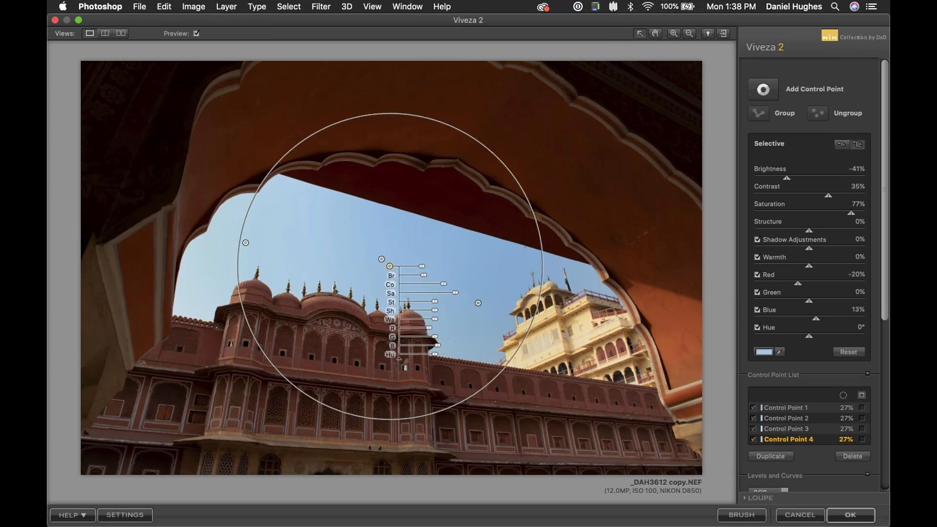
{"action": "key", "text": "Delete"}
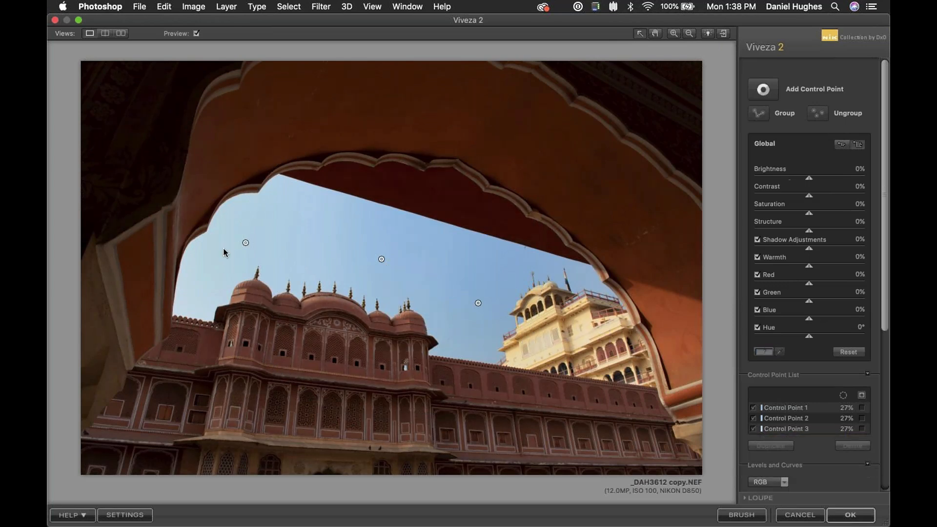
{"action": "key", "text": "super+z"}
Step: Select the three sky control points one after another as a multiple selection, and clear the selection
{"action": "left_click", "coordinate": [479, 303]}
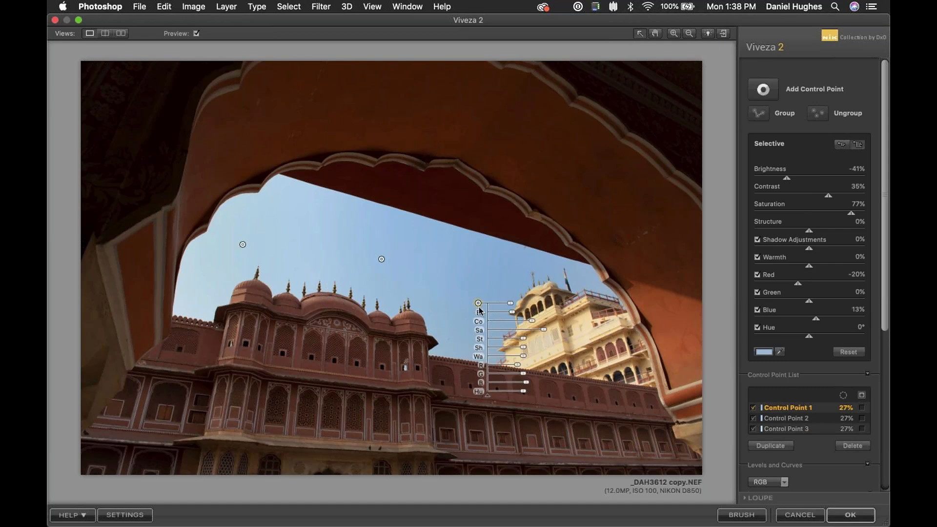
{"action": "left_click", "coordinate": [381, 259], "text": "shift"}
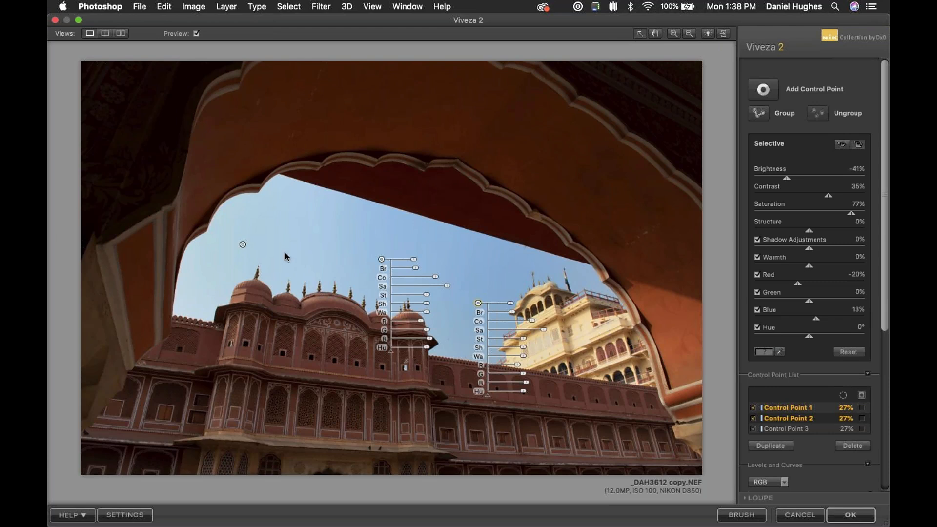
{"action": "left_click", "coordinate": [243, 245], "text": "shift"}
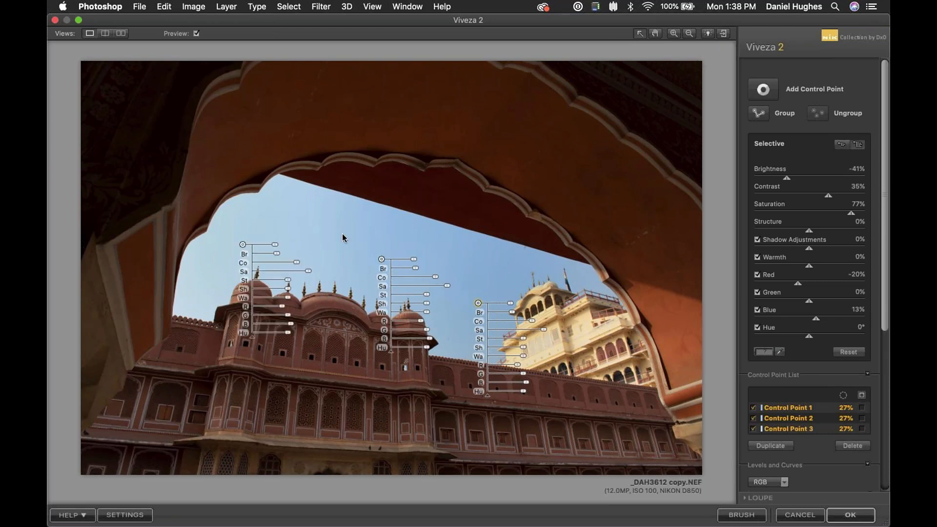
{"action": "left_click", "coordinate": [282, 237]}
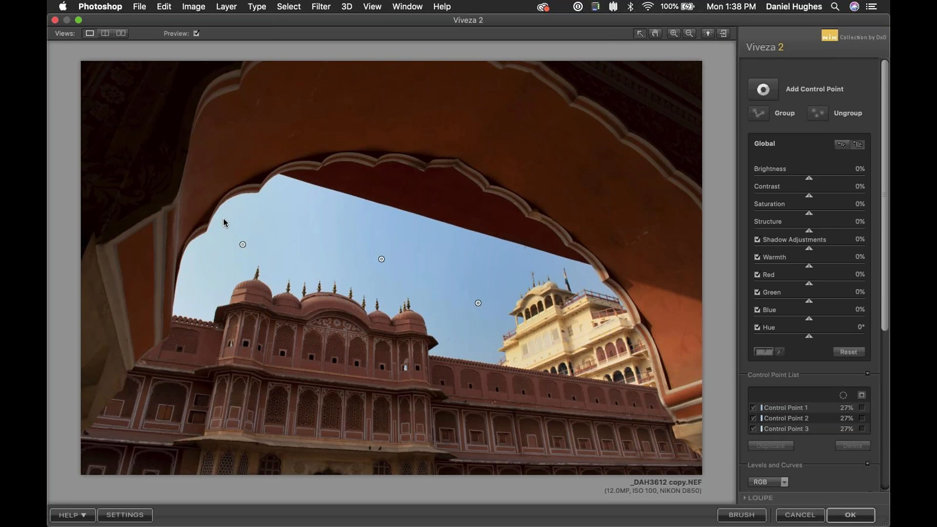
Step: Select the three sky control points with a marquee, group them, and lower the group's brightness to -53%
{"action": "left_click_drag", "start_coordinate": [224, 219], "coordinate": [397, 310]}
{"action": "left_click_drag", "start_coordinate": [528, 333], "coordinate": [535, 335]}
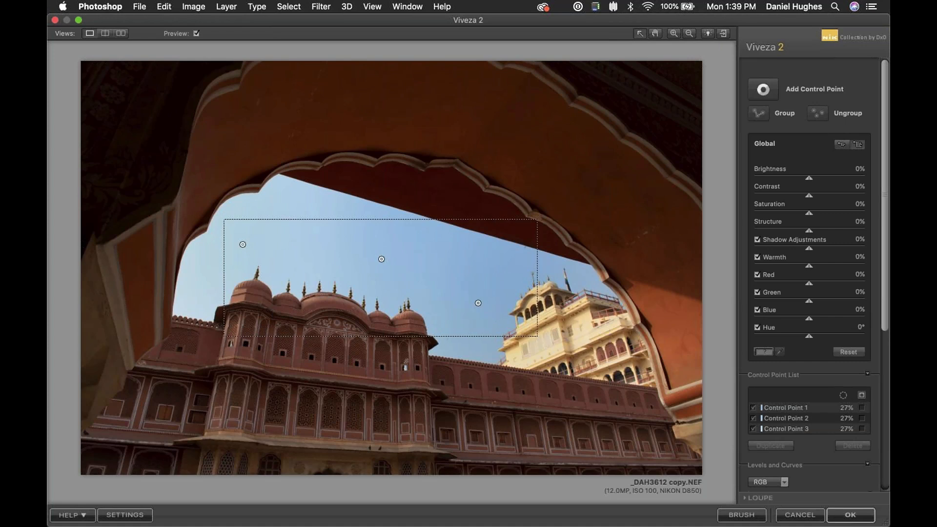
{"action": "left_click_drag", "start_coordinate": [536, 336], "coordinate": [535, 335]}
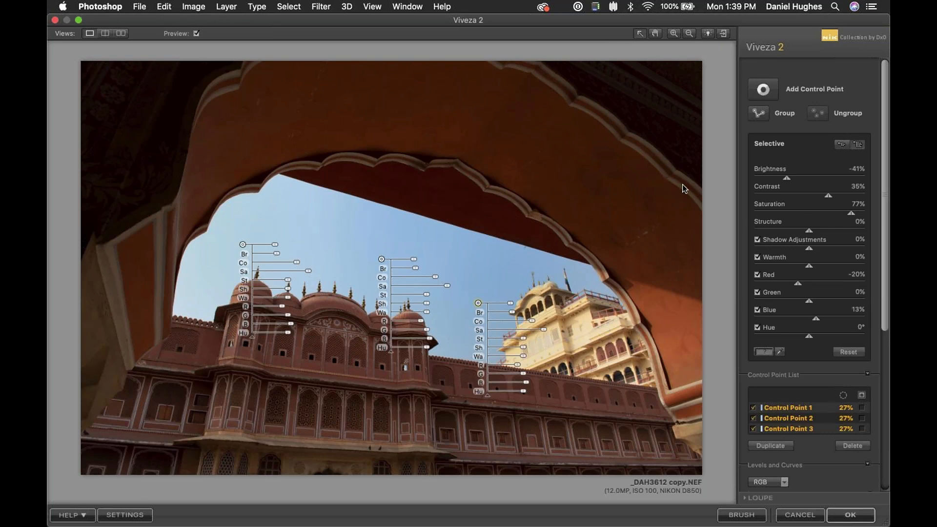
{"action": "left_click", "coordinate": [759, 114]}
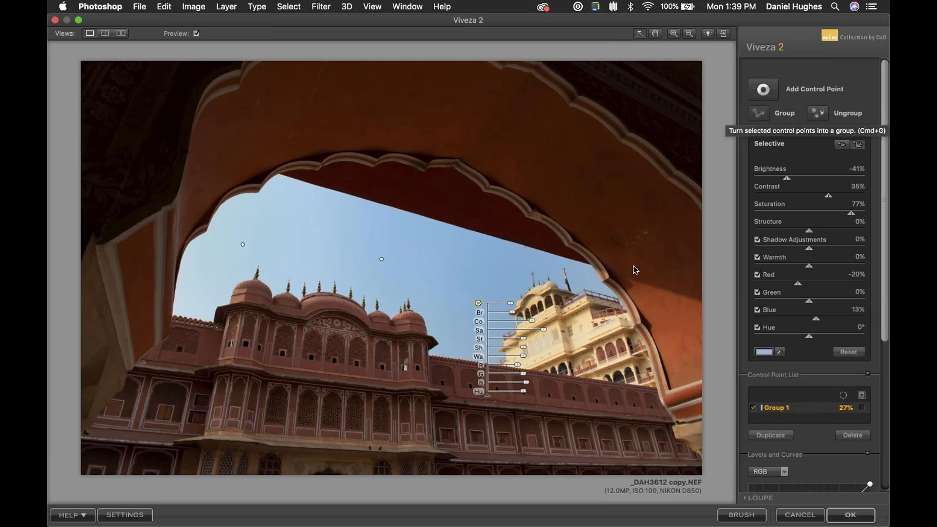
{"action": "left_click_drag", "start_coordinate": [516, 314], "coordinate": [522, 343]}
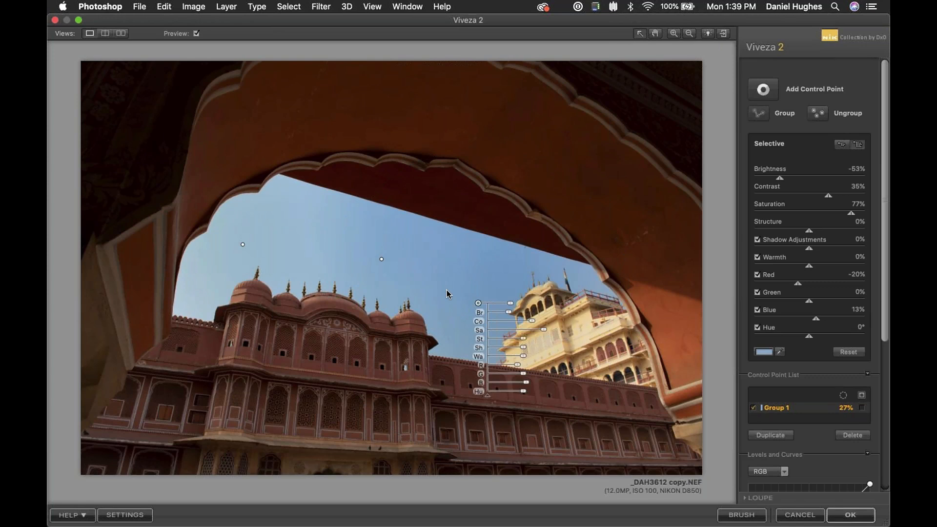
{"action": "left_click", "coordinate": [554, 333]}
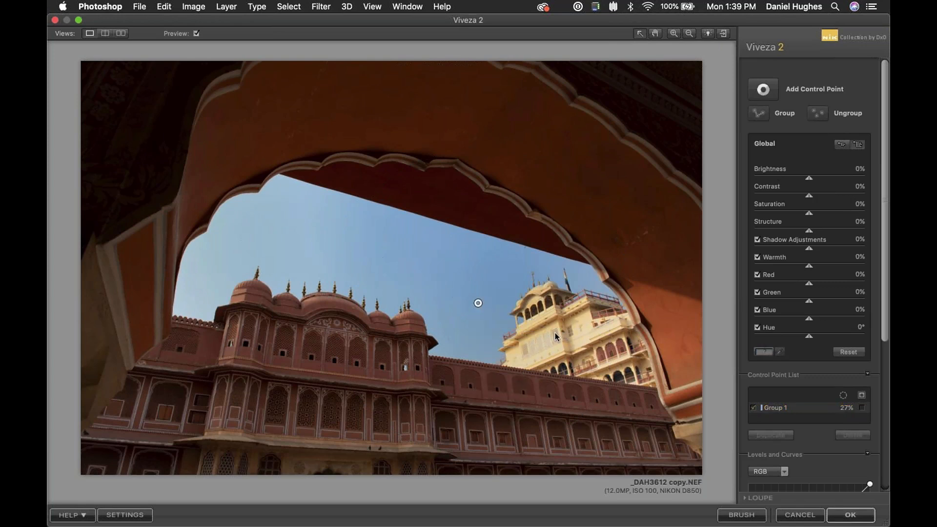
Step: Display the sky group's mask to inspect which parts of the photo it affects
{"action": "left_click", "coordinate": [478, 303]}
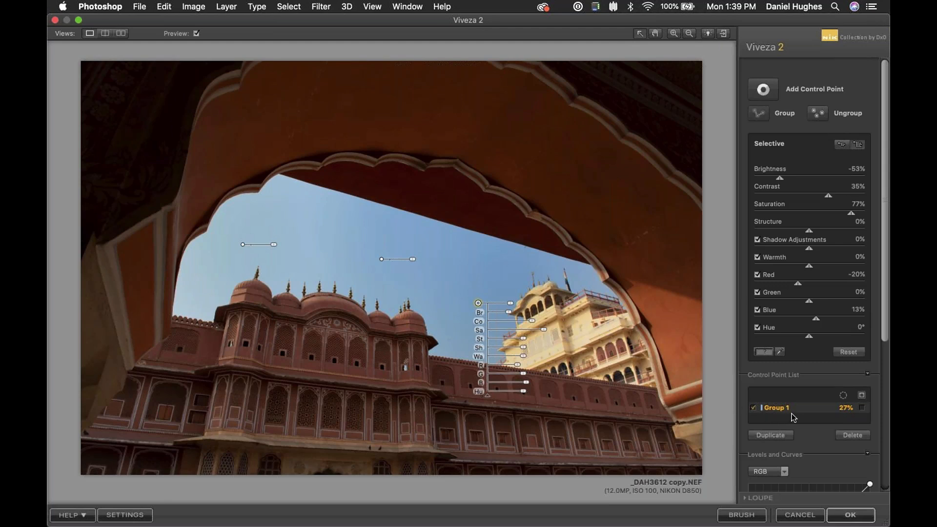
{"action": "left_click", "coordinate": [862, 407]}
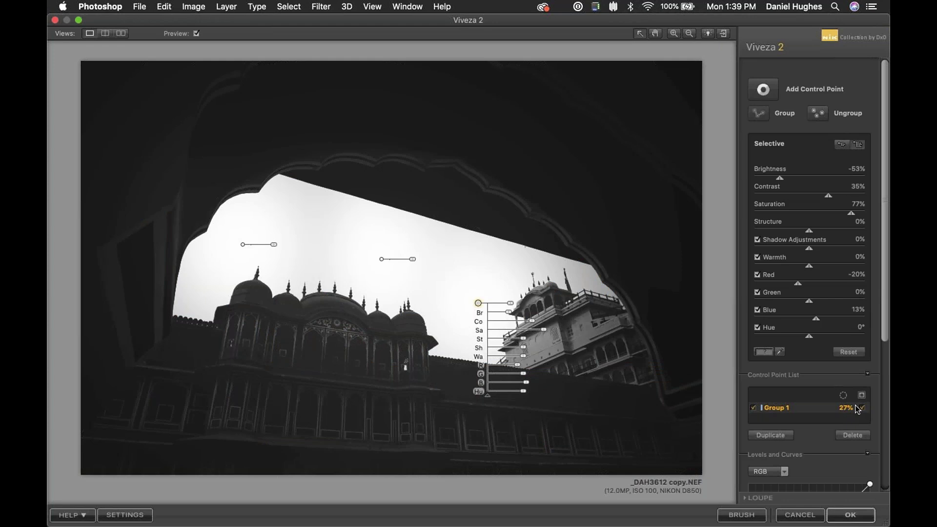
{"action": "left_click", "coordinate": [468, 296]}
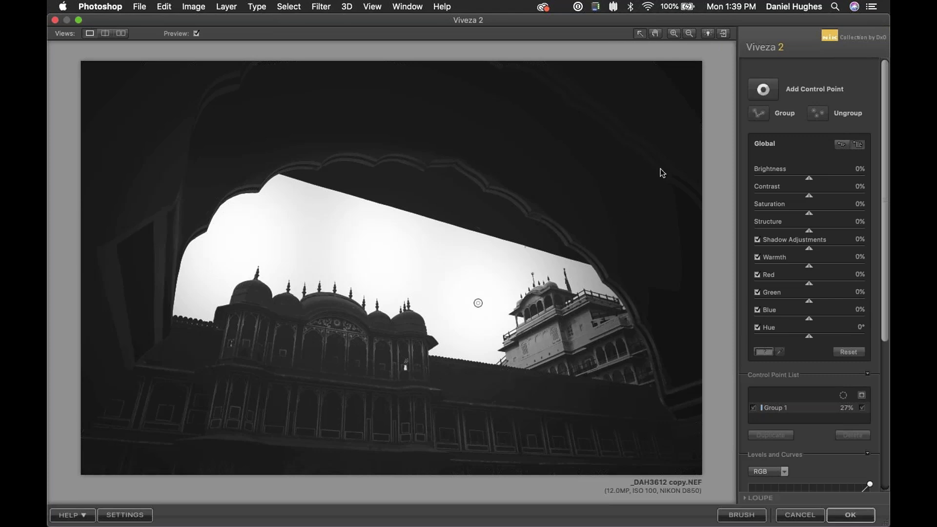
Step: Add a neutral control point to the pale building, set its size to 16%, and exclude it from the mask view
{"action": "left_click", "coordinate": [764, 88]}
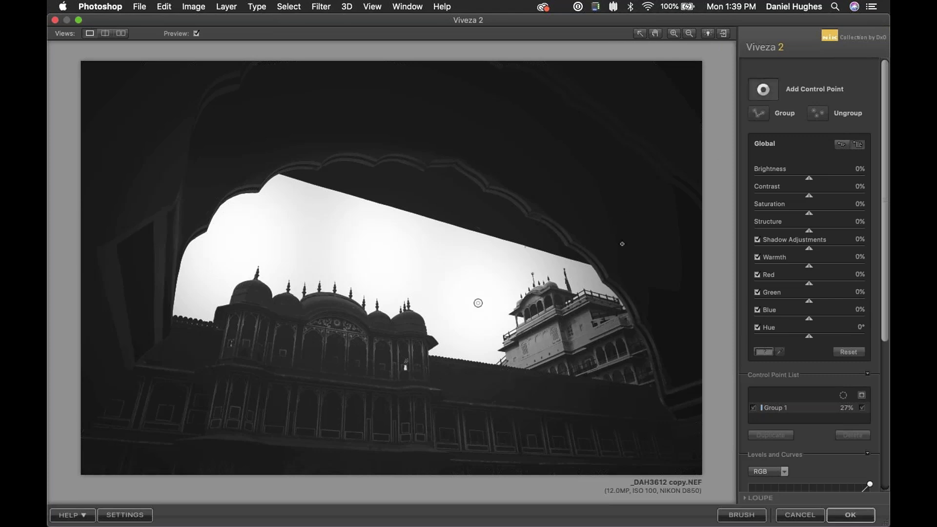
{"action": "left_click", "coordinate": [545, 337]}
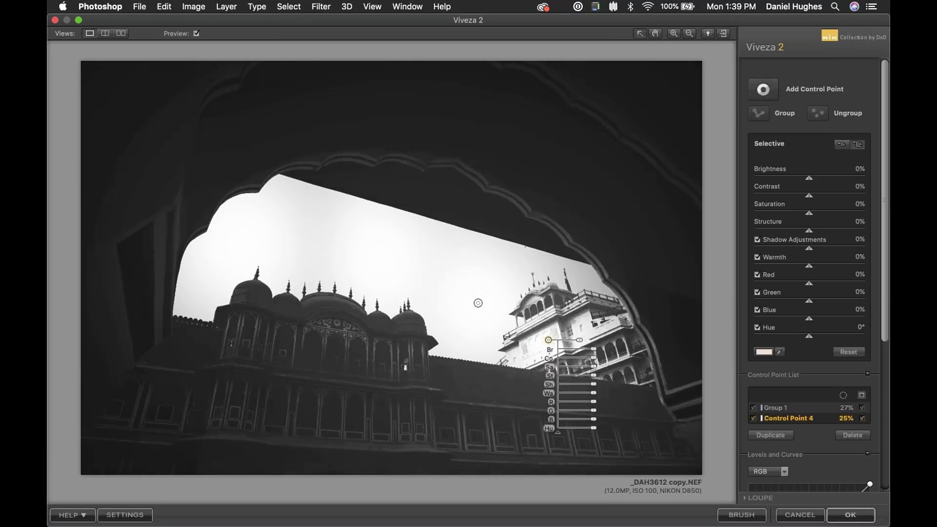
{"action": "left_click_drag", "start_coordinate": [585, 340], "coordinate": [579, 344]}
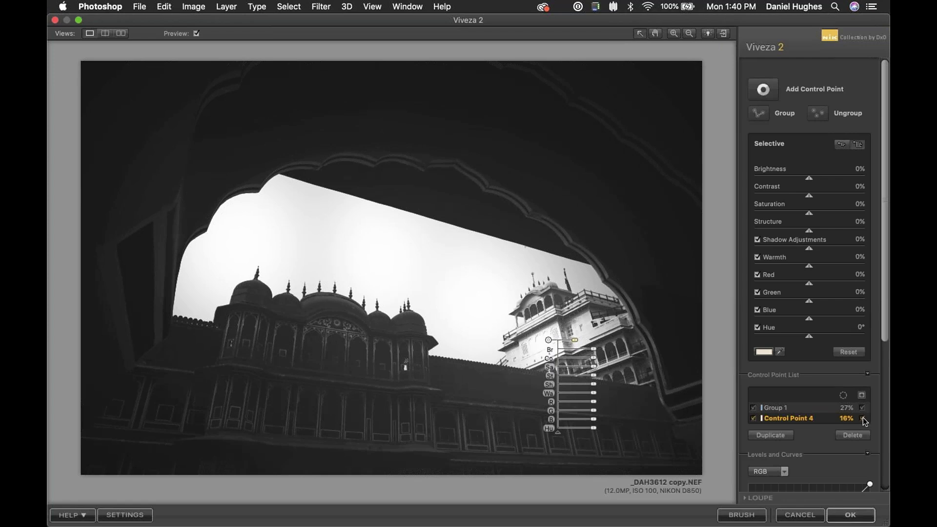
{"action": "left_click", "coordinate": [862, 418]}
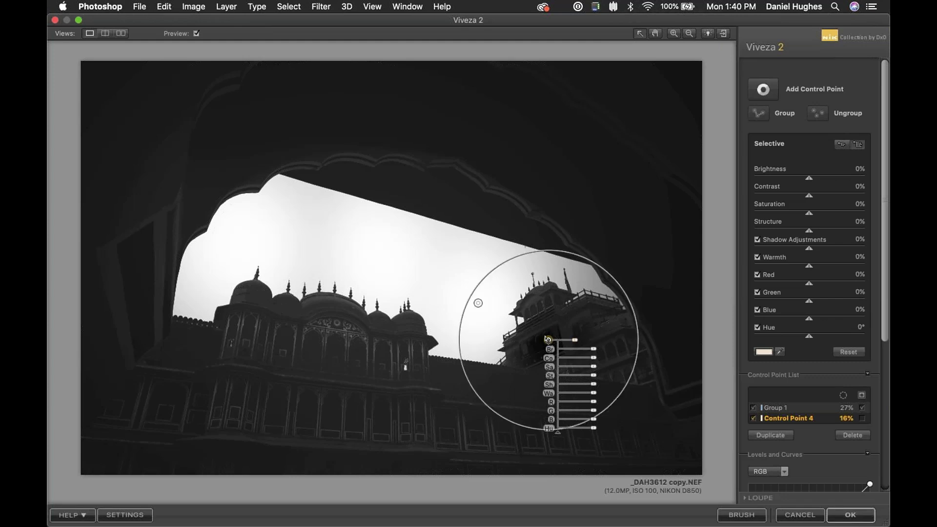
Step: Duplicate the pale building's control point slightly higher on the facade, and return to the normal image view
{"action": "left_click_drag", "start_coordinate": [548, 339], "coordinate": [546, 336]}
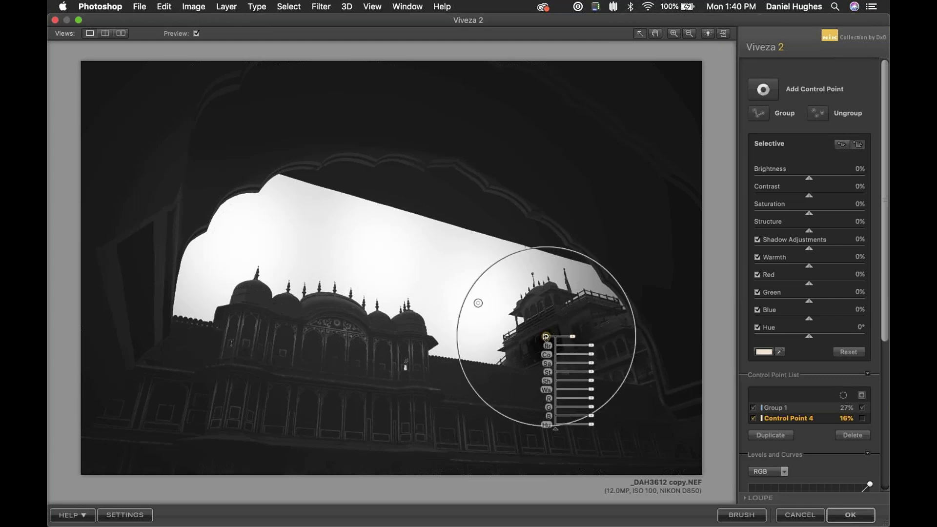
{"action": "left_click_drag", "start_coordinate": [546, 336], "coordinate": [539, 329]}
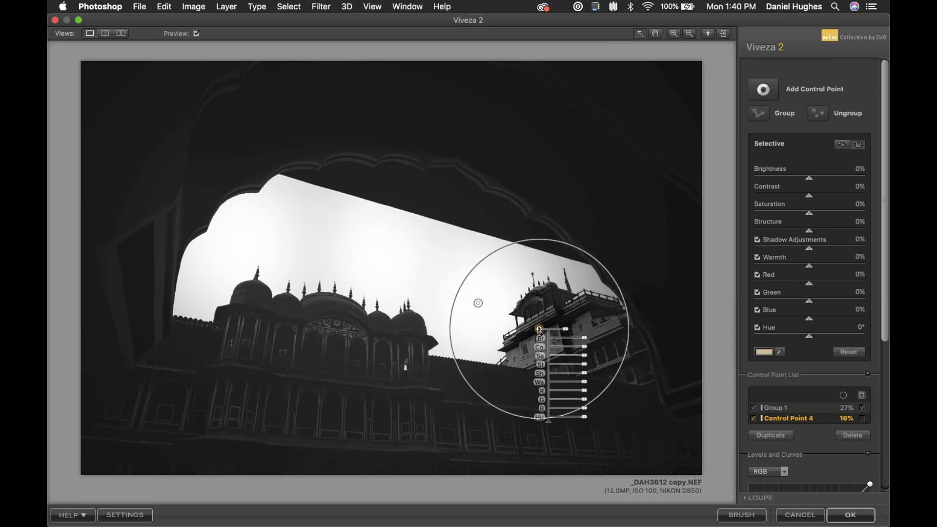
{"action": "left_click", "coordinate": [862, 408]}
{"action": "left_click", "coordinate": [258, 46]}
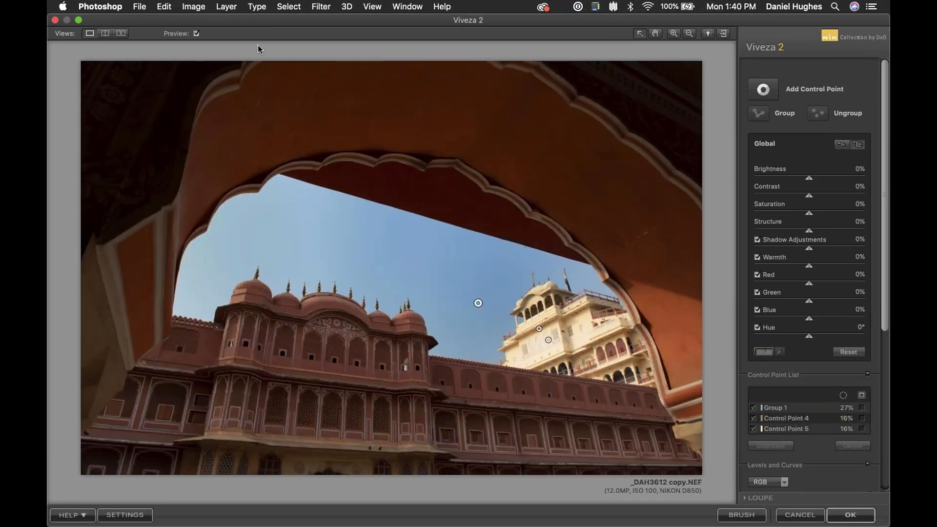
Step: Compare the photo with the preview off and on, and check the sky group's settings
{"action": "left_click", "coordinate": [196, 33]}
{"action": "left_click", "coordinate": [196, 33]}
{"action": "left_click", "coordinate": [478, 303]}
{"action": "left_click", "coordinate": [478, 304]}
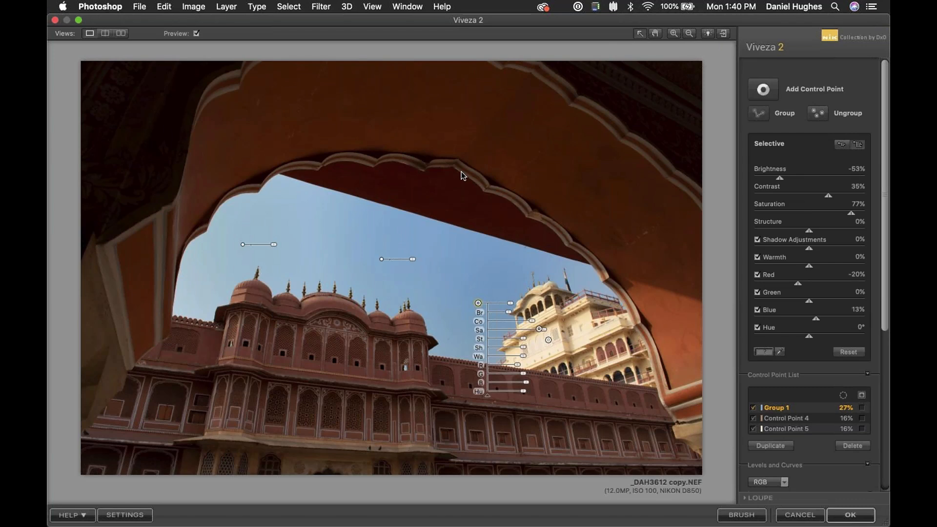
{"action": "left_click", "coordinate": [420, 198]}
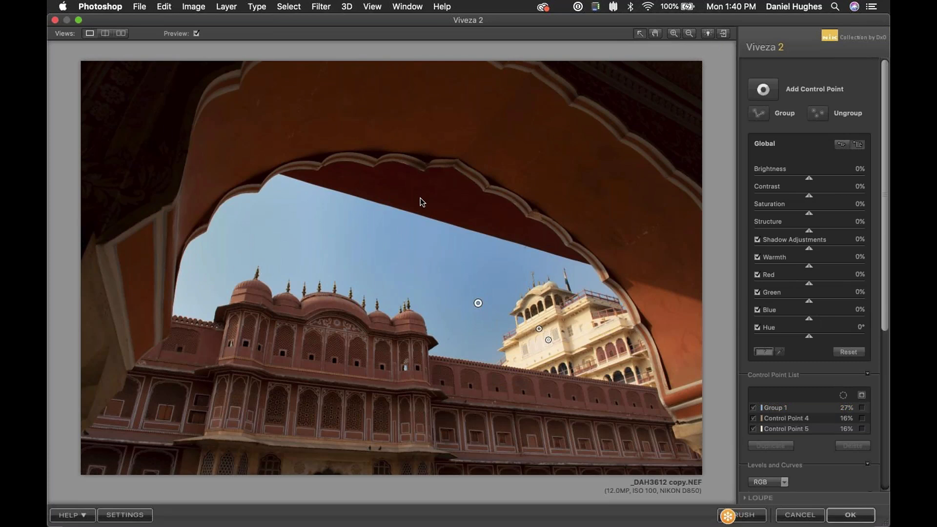
Step: Display the sky group's mask again to examine its effect on the building and the arch
{"action": "left_click", "coordinate": [478, 303]}
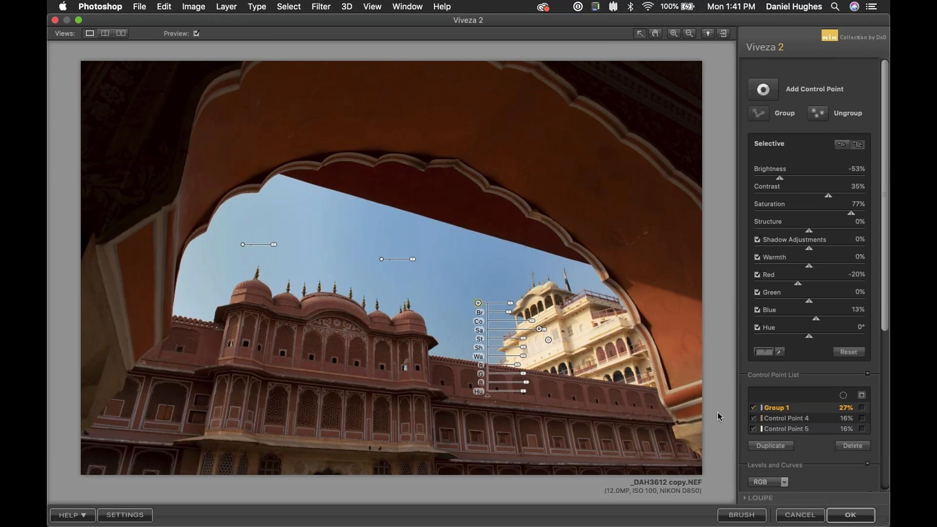
{"action": "left_click", "coordinate": [862, 407]}
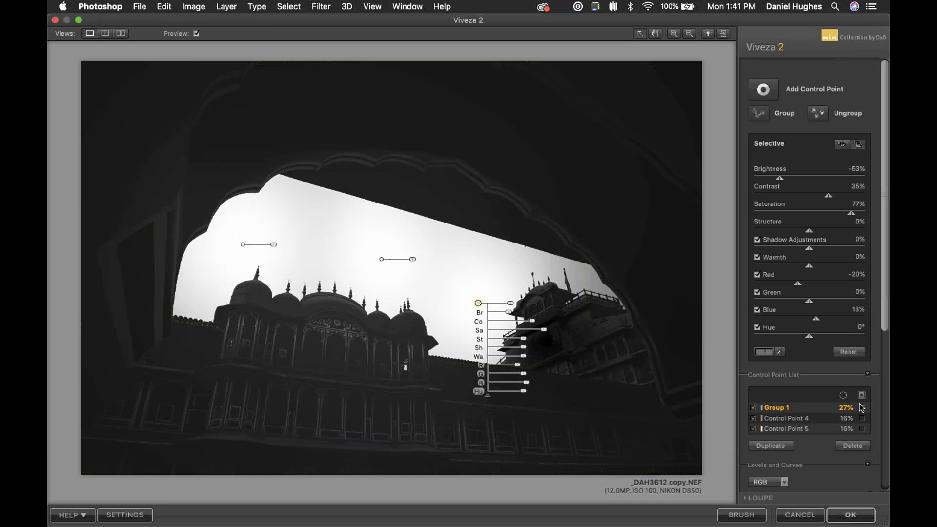
{"action": "left_click", "coordinate": [387, 282]}
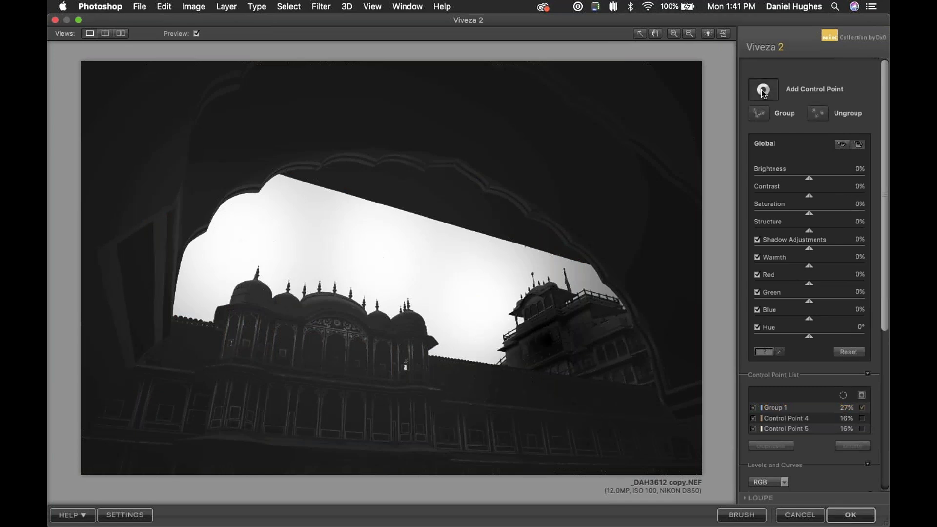
Step: Add a neutral control point sized 39% to the orange arch, copy it to both sides of the arch, and hide the mask
{"action": "left_click", "coordinate": [409, 111]}
{"action": "left_click", "coordinate": [862, 439]}
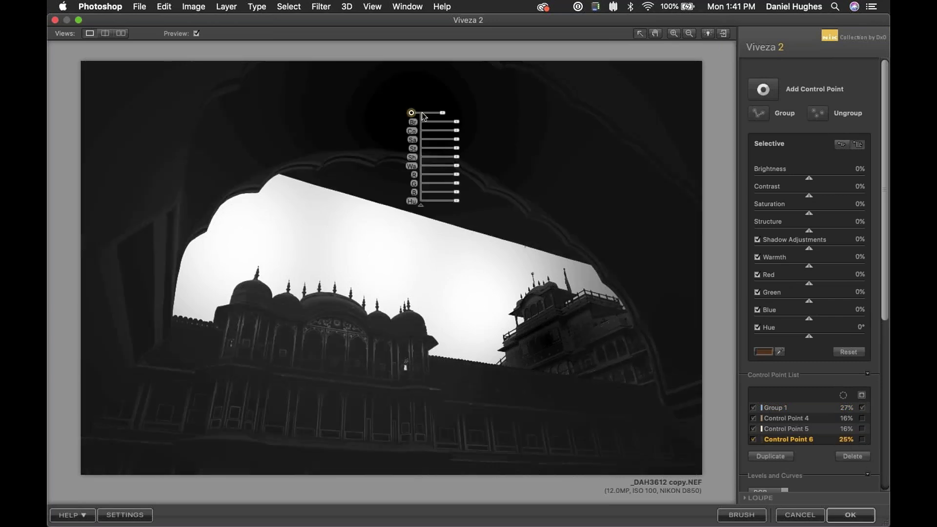
{"action": "mouse_move", "coordinate": [411, 113]}
{"action": "left_mouse_down"}
{"action": "mouse_move", "coordinate": [223, 130]}
{"action": "mouse_move", "coordinate": [448, 131]}
{"action": "mouse_move", "coordinate": [414, 110]}
{"action": "left_mouse_up"}
{"action": "left_click_drag", "start_coordinate": [414, 110], "coordinate": [611, 172]}
{"action": "left_click", "coordinate": [530, 148]}
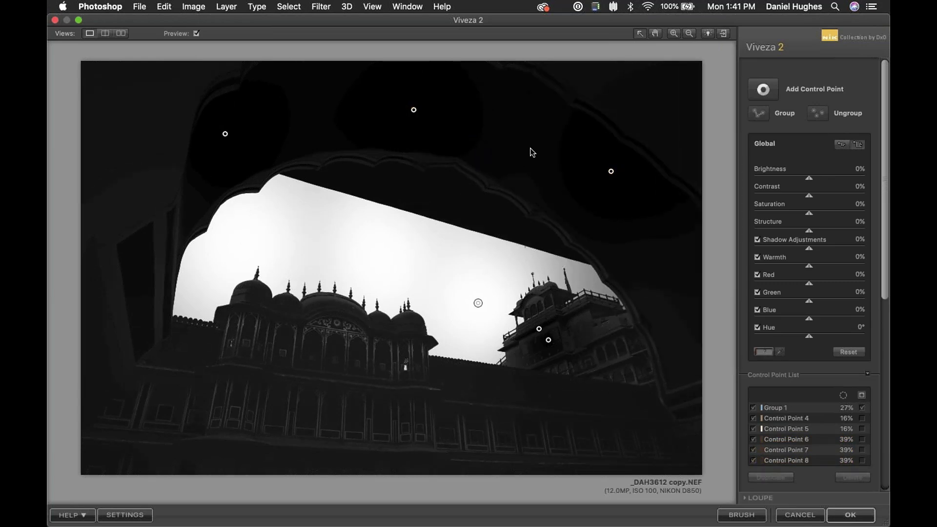
{"action": "left_click", "coordinate": [861, 396]}
{"action": "left_click", "coordinate": [862, 408]}
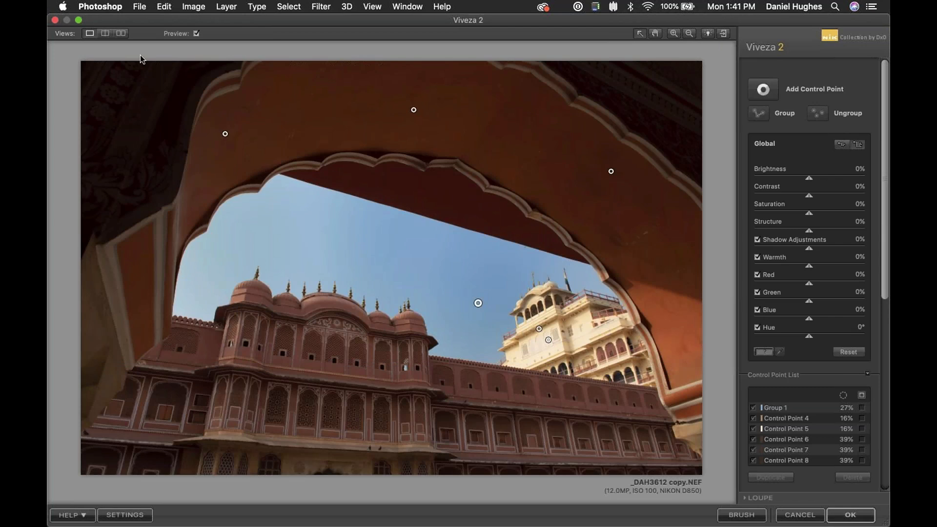
Step: Group the three arch control points and set the group's structure to 85%, contrast to 20% and brightness to -8%
{"action": "left_click_drag", "start_coordinate": [176, 92], "coordinate": [650, 218]}
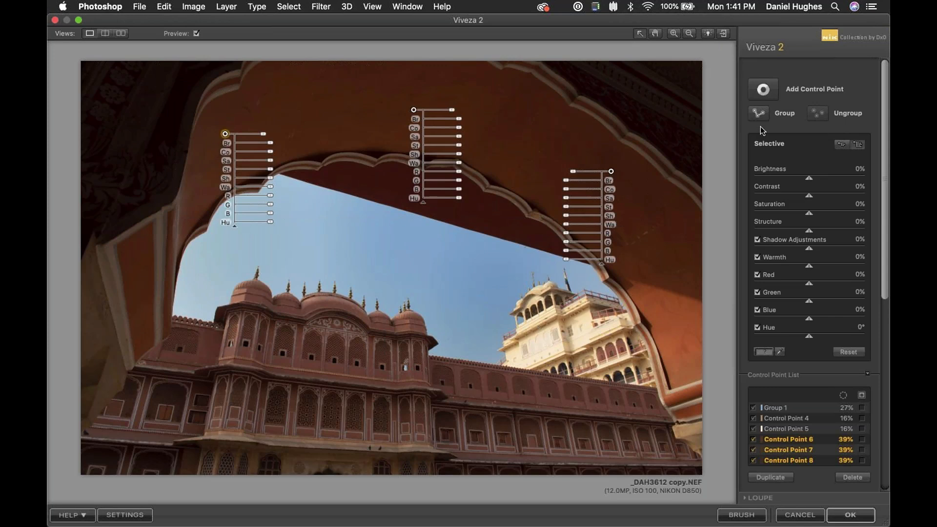
{"action": "left_click", "coordinate": [762, 113]}
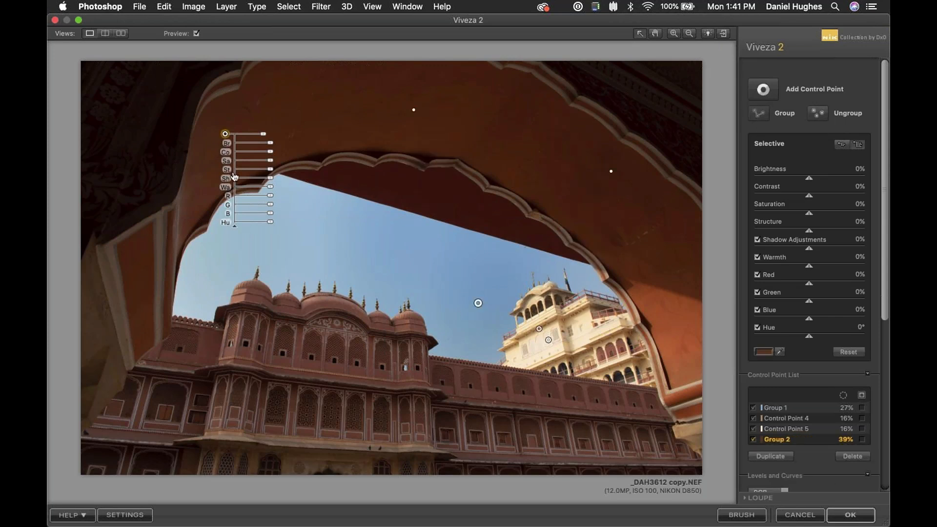
{"action": "left_click_drag", "start_coordinate": [271, 167], "coordinate": [287, 173]}
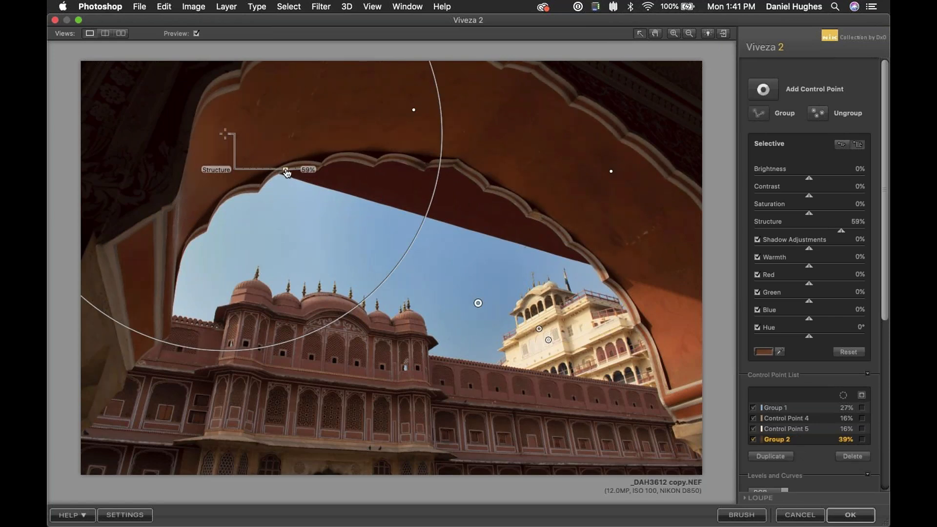
{"action": "left_click_drag", "start_coordinate": [287, 173], "coordinate": [286, 173]}
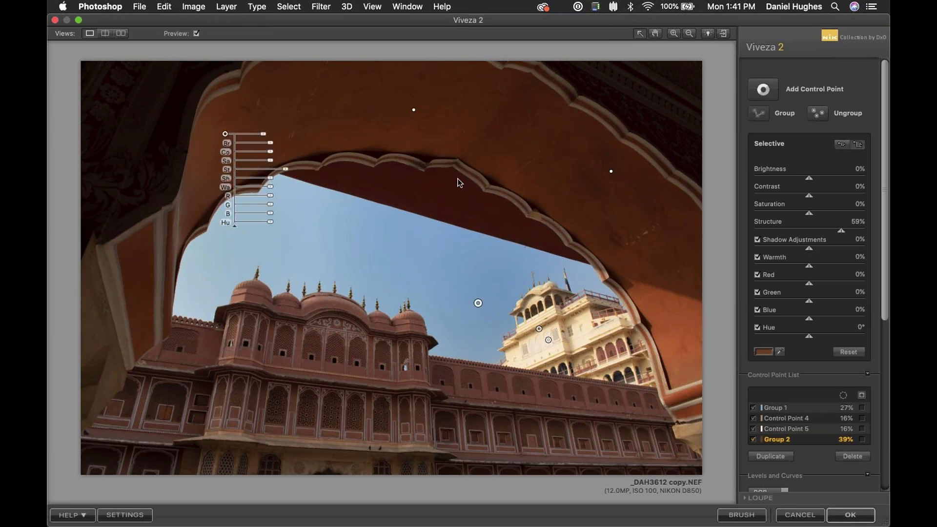
{"action": "left_click_drag", "start_coordinate": [288, 174], "coordinate": [277, 155]}
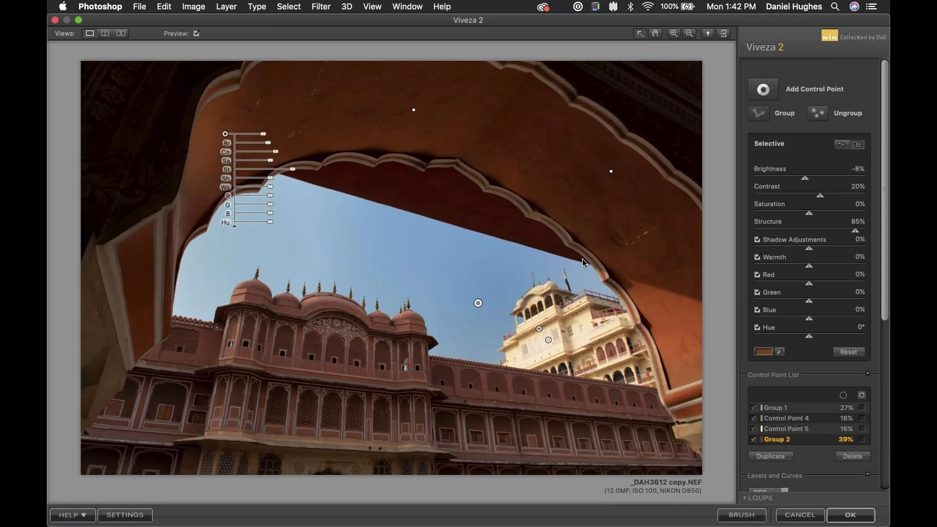
Step: Add a control point on the dark red underside of the arch and set its brightness to -21%
{"action": "left_click", "coordinate": [754, 95]}
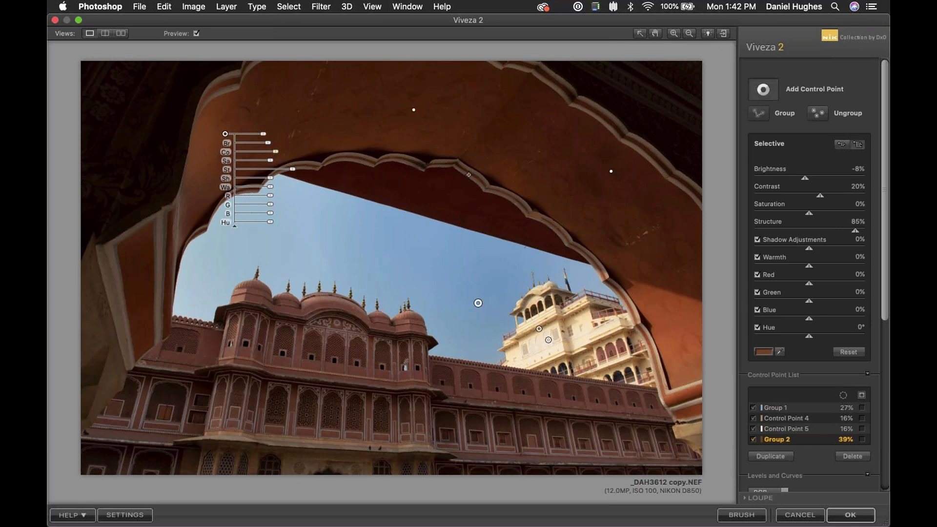
{"action": "left_click", "coordinate": [433, 208]}
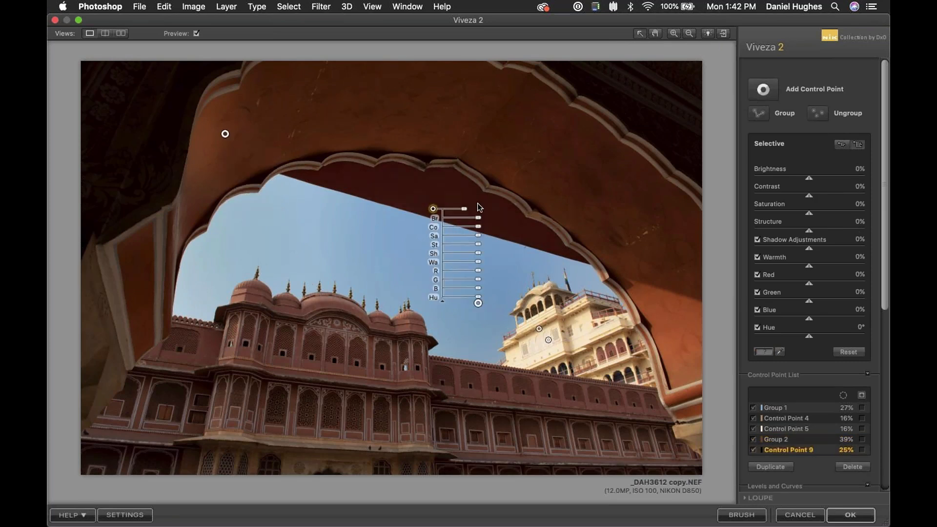
{"action": "left_click_drag", "start_coordinate": [478, 218], "coordinate": [473, 218]}
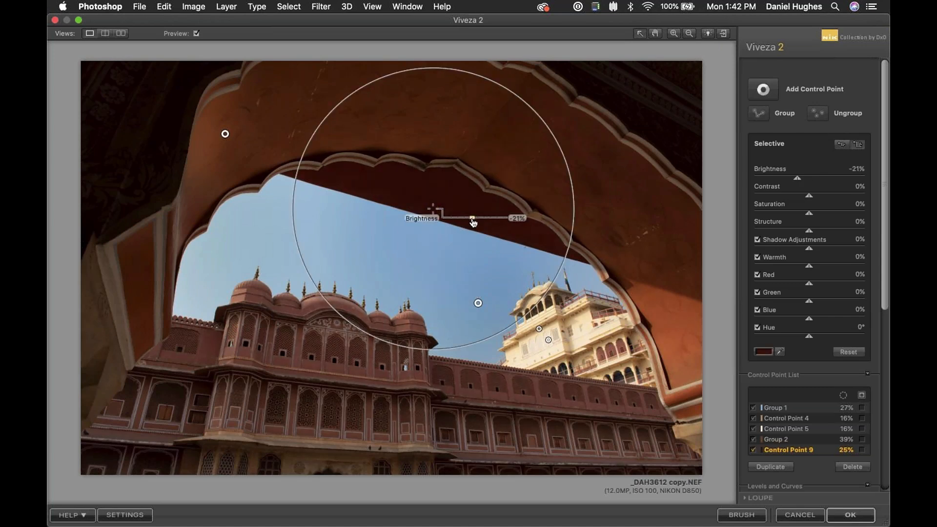
{"action": "left_click", "coordinate": [386, 174]}
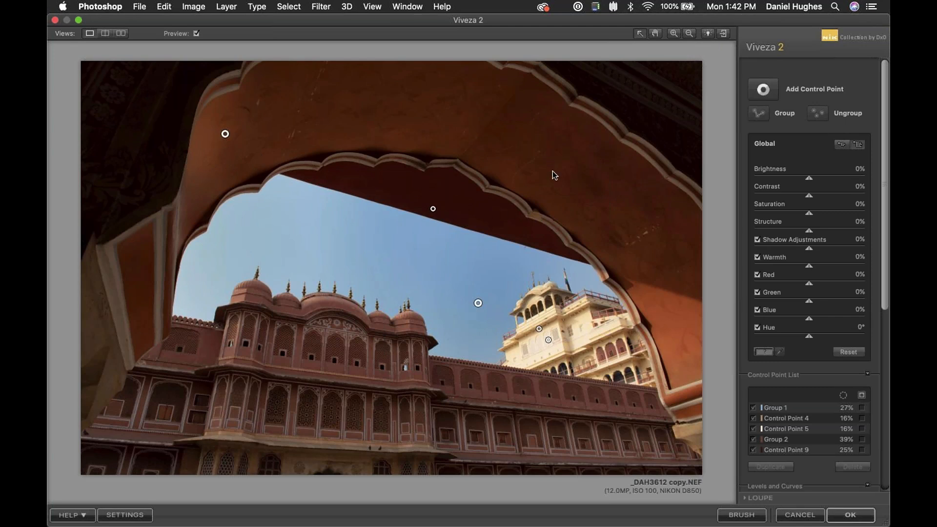
Step: Add a palace facade control point with brightness -6%, contrast 40% and saturation 40%, and copy it to the long wing beneath the pale building
{"action": "key", "text": "super+shift+a"}
{"action": "left_click", "coordinate": [336, 368]}
{"action": "mouse_move", "coordinate": [376, 397]}
{"action": "left_mouse_down"}
{"action": "mouse_move", "coordinate": [393, 400]}
{"action": "mouse_move", "coordinate": [381, 382]}
{"action": "left_mouse_up"}
{"action": "mouse_move", "coordinate": [385, 383]}
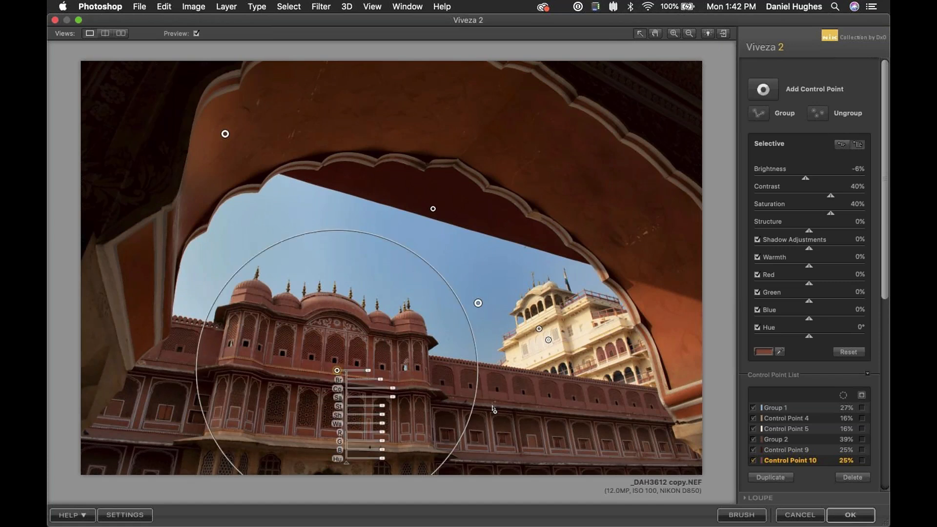
{"action": "left_click", "coordinate": [569, 409]}
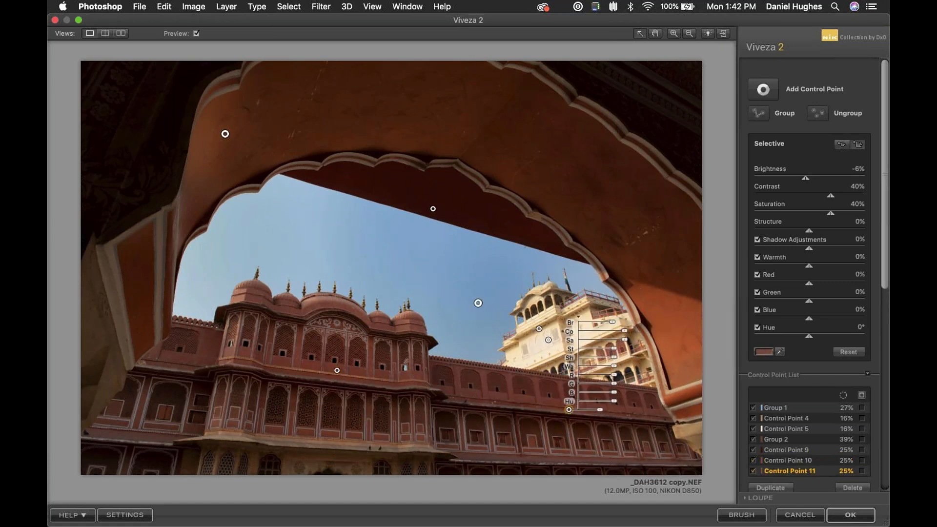
{"action": "left_click", "coordinate": [479, 400]}
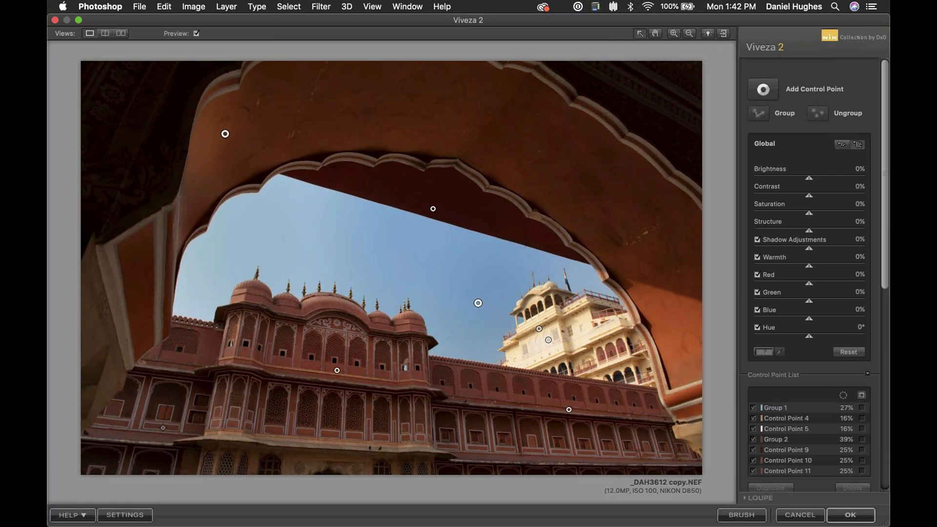
Step: Add a control point sized 18% to the facade's lower-left corner and set its brightness to -17%
{"action": "key", "text": "shift+super+a"}
{"action": "left_click", "coordinate": [133, 438]}
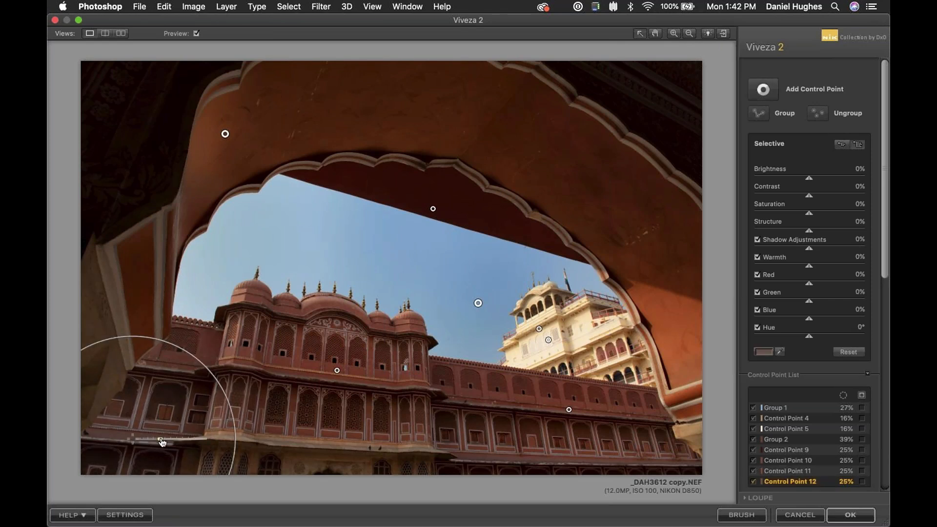
{"action": "left_click_drag", "start_coordinate": [162, 441], "coordinate": [160, 438]}
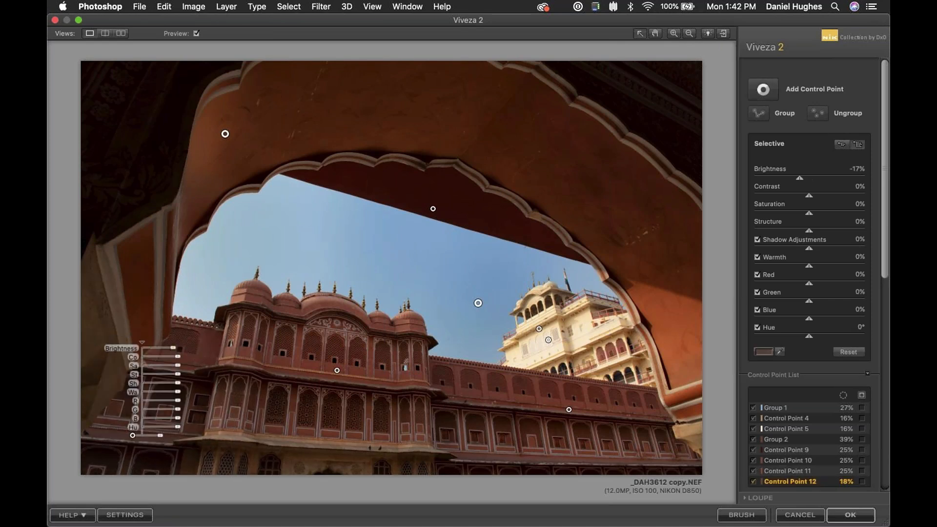
{"action": "left_click", "coordinate": [216, 289]}
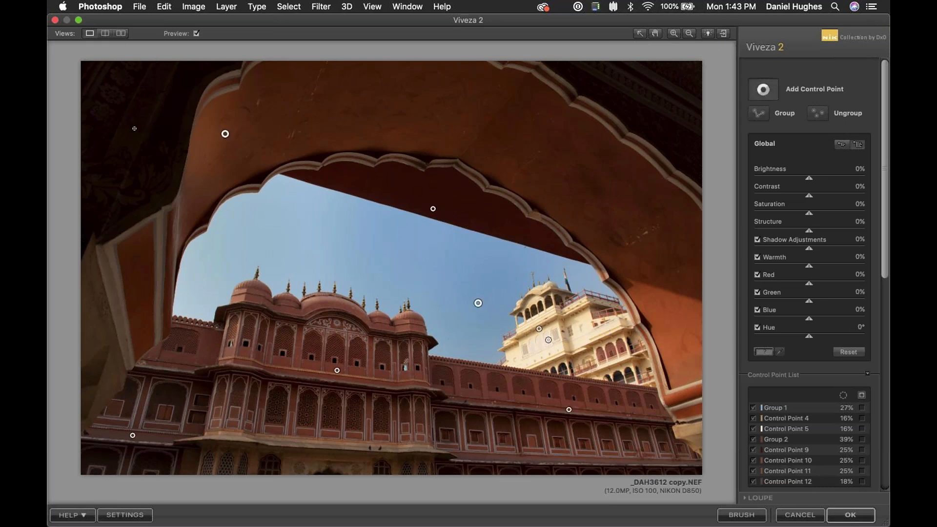
Step: Add a control point to the dark carved wall in the photo's upper-left corner, fine-tune it, and place another in the upper-right corner
{"action": "left_click", "coordinate": [120, 103]}
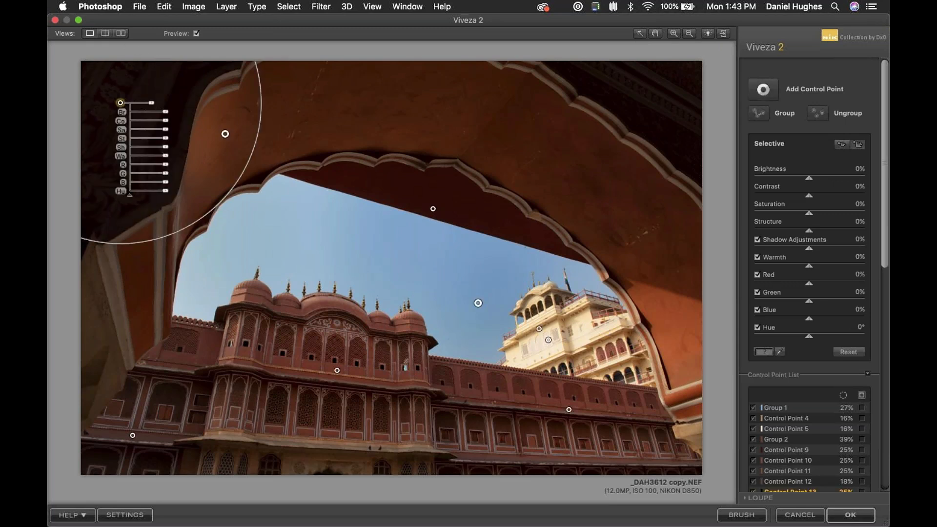
{"action": "mouse_move", "coordinate": [166, 138]}
{"action": "left_mouse_down"}
{"action": "mouse_move", "coordinate": [175, 140]}
{"action": "mouse_move", "coordinate": [174, 124]}
{"action": "mouse_move", "coordinate": [161, 133]}
{"action": "left_mouse_up"}
{"action": "left_click_drag", "start_coordinate": [328, 83], "coordinate": [690, 88]}
Step: Compare the original and edited photo in a side-by-side layout with the adjustment controls hidden
{"action": "left_click", "coordinate": [122, 33]}
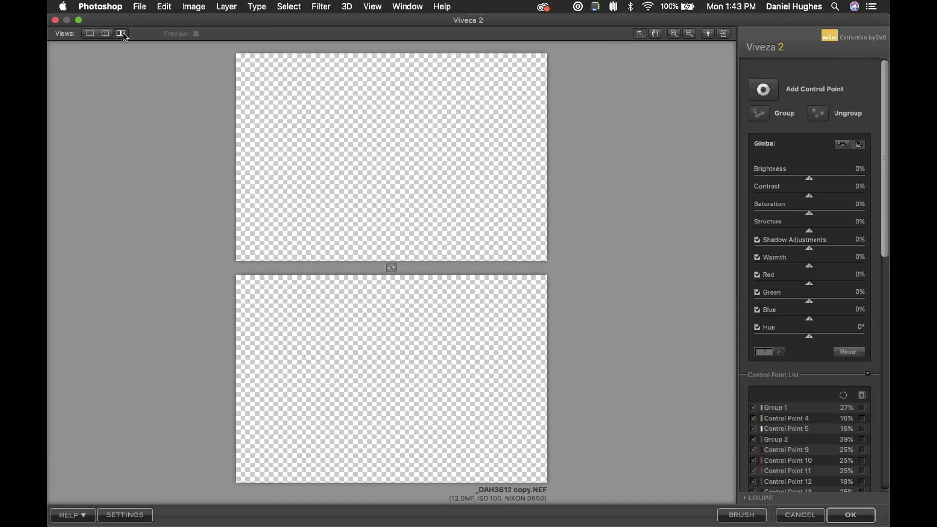
{"action": "left_click", "coordinate": [391, 267]}
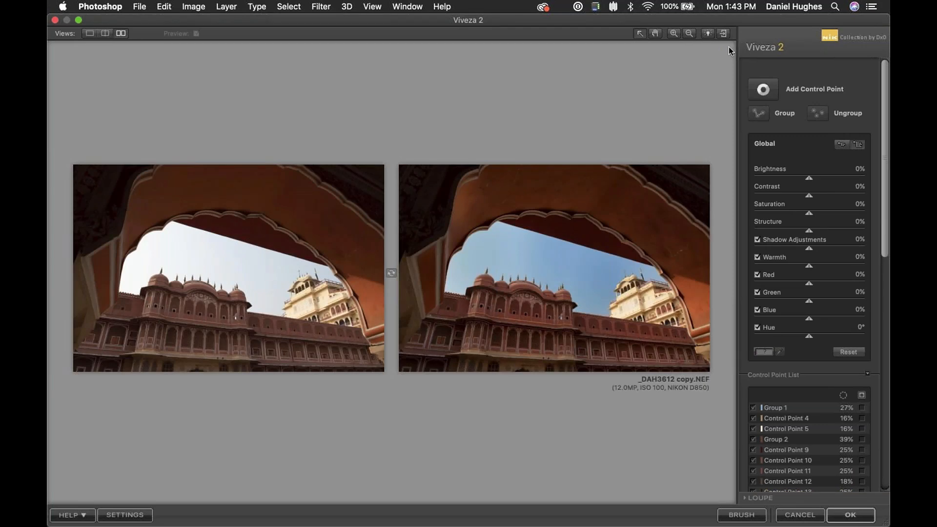
{"action": "left_click", "coordinate": [723, 34]}
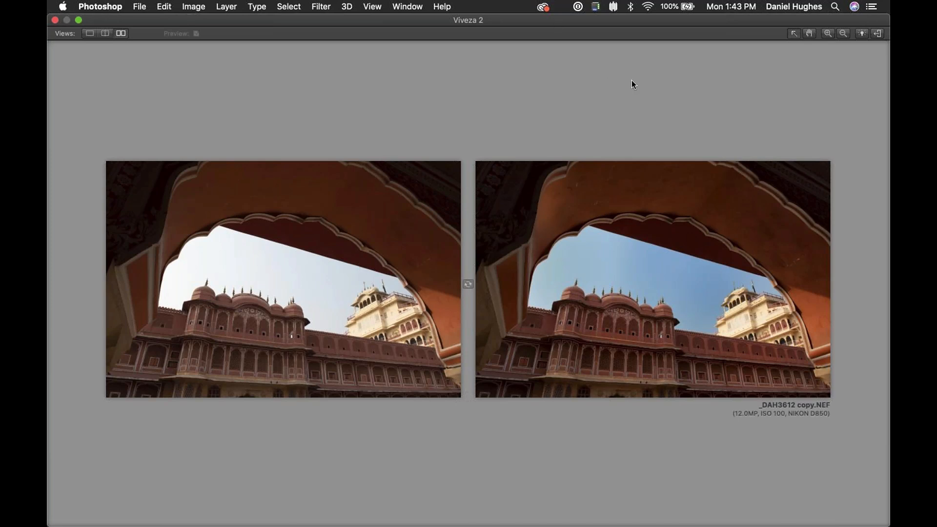
Step: Raise the saturation and structure of the pale building's control point, and fine-tune brightness on the building
{"action": "mouse_move", "coordinate": [702, 301]}
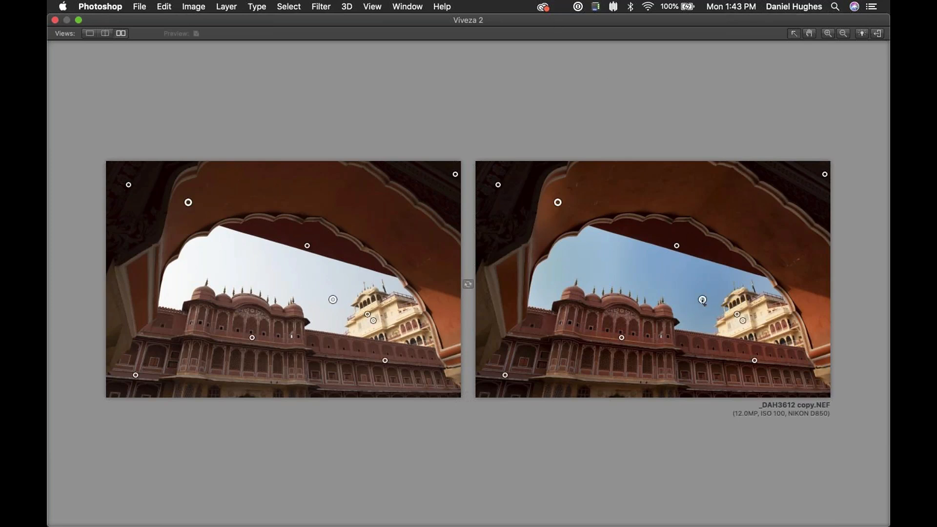
{"action": "left_click", "coordinate": [743, 321]}
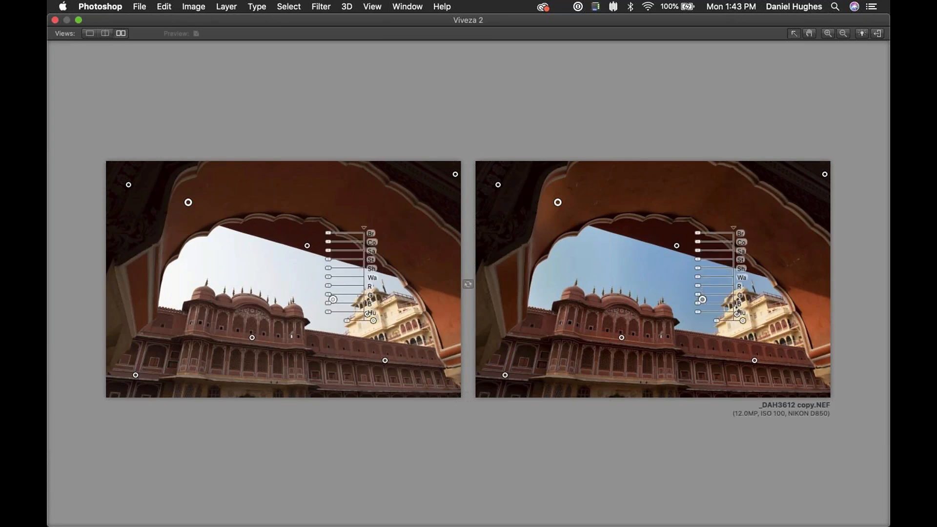
{"action": "left_click_drag", "start_coordinate": [698, 255], "coordinate": [686, 254]}
{"action": "left_click", "coordinate": [698, 260]}
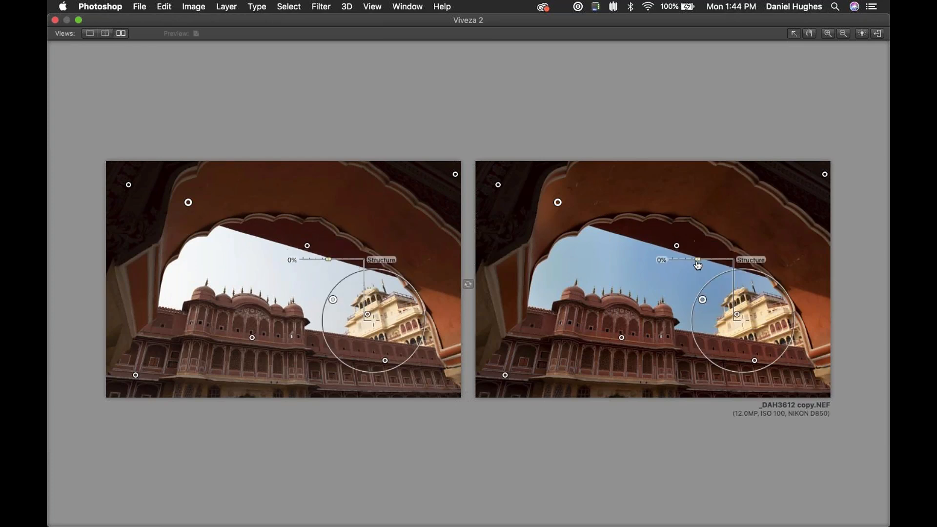
{"action": "left_click", "coordinate": [687, 252]}
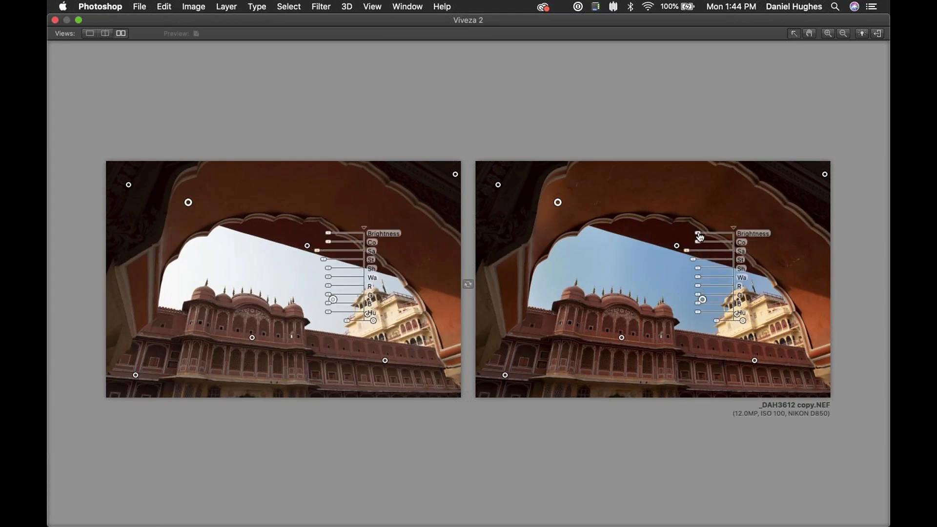
{"action": "left_click", "coordinate": [701, 237]}
{"action": "left_click", "coordinate": [738, 320]}
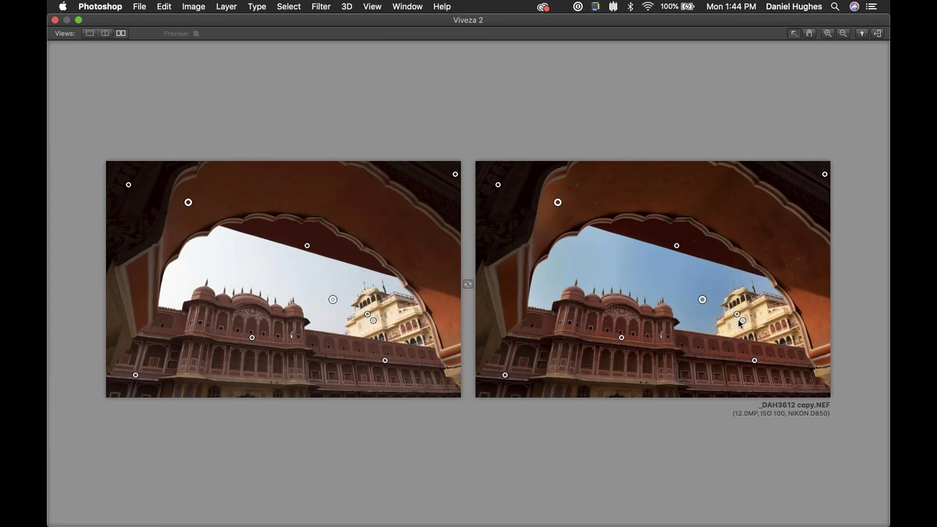
{"action": "left_click", "coordinate": [738, 315]}
{"action": "left_click_drag", "start_coordinate": [703, 227], "coordinate": [703, 230]}
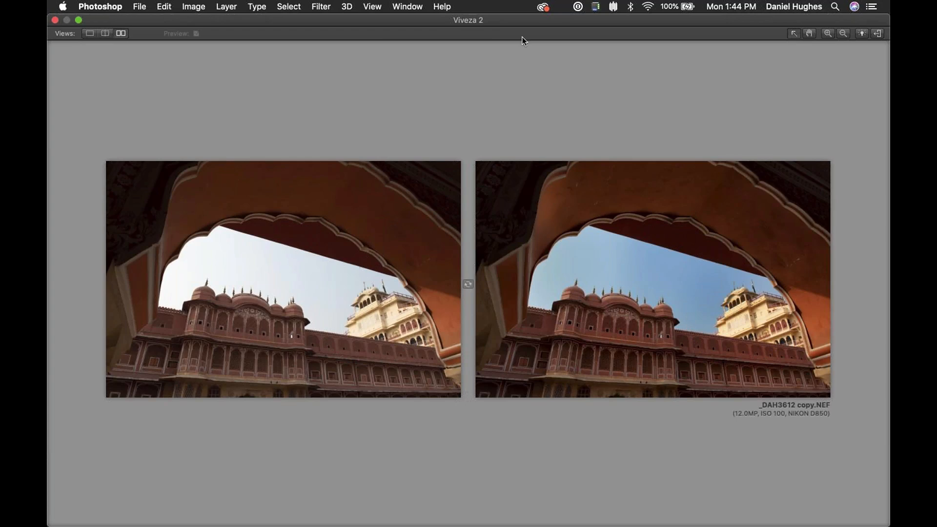
Step: Return to the single-image view with the adjustment controls shown and apply the Viveza 2 edits to the palace photo
{"action": "left_click", "coordinate": [89, 34]}
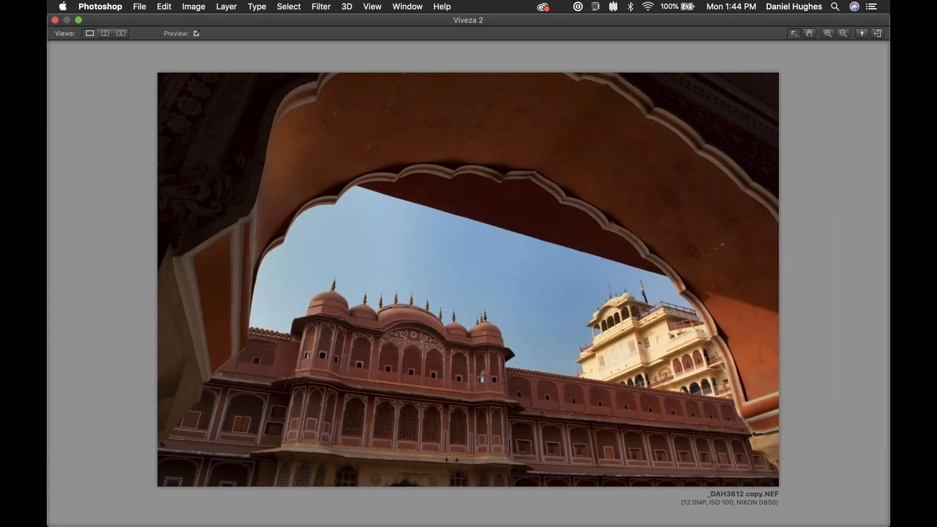
{"action": "left_click", "coordinate": [880, 33]}
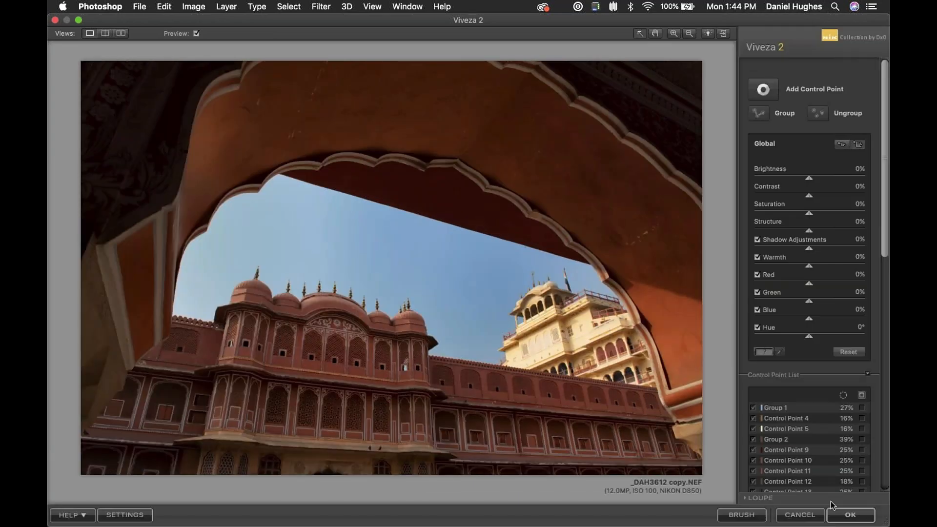
{"action": "left_click", "coordinate": [860, 518]}
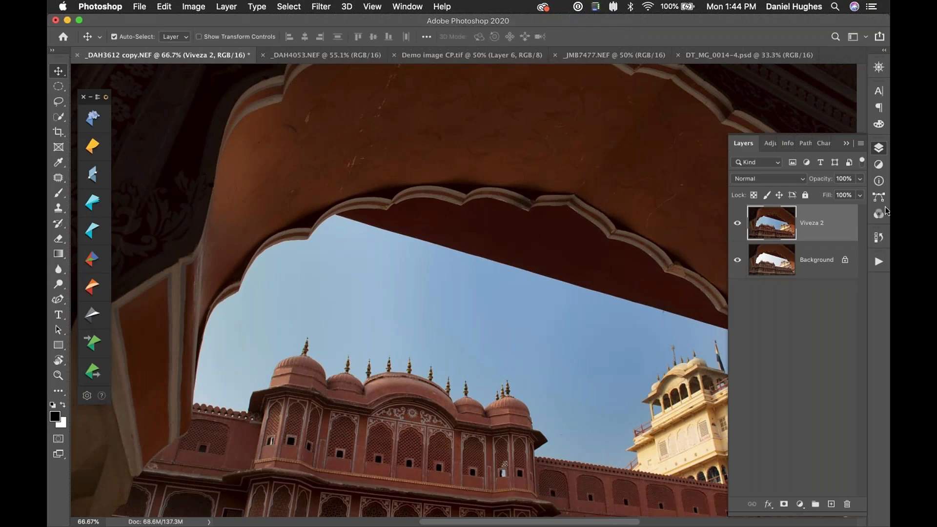
Step: Switch to the DT_MG_0014-4.psd document
{"action": "left_click", "coordinate": [445, 55]}
{"action": "left_click", "coordinate": [602, 55]}
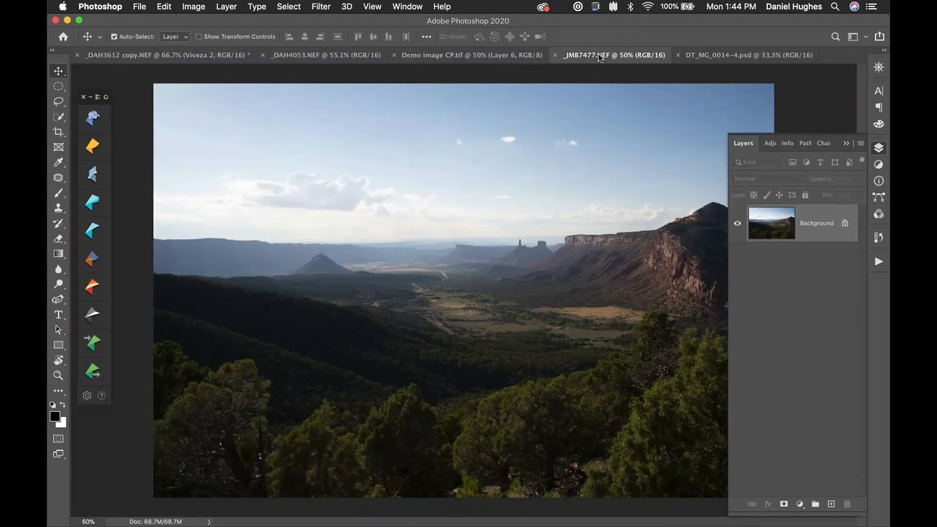
{"action": "left_click", "coordinate": [701, 56]}
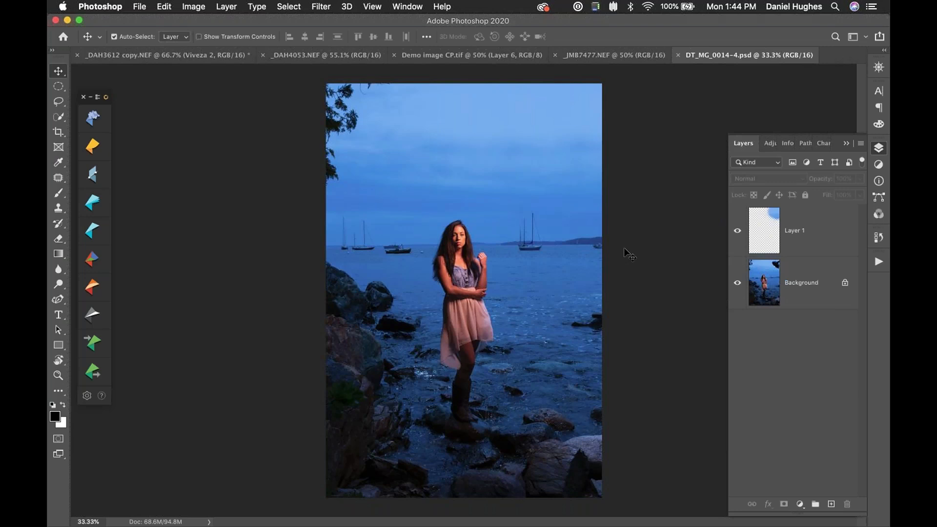
Step: Toggle the visibility of Layer 1 to compare the photo with and without the lamp retouch, leaving the layer shown
{"action": "left_click", "coordinate": [737, 232]}
{"action": "left_click", "coordinate": [738, 232]}
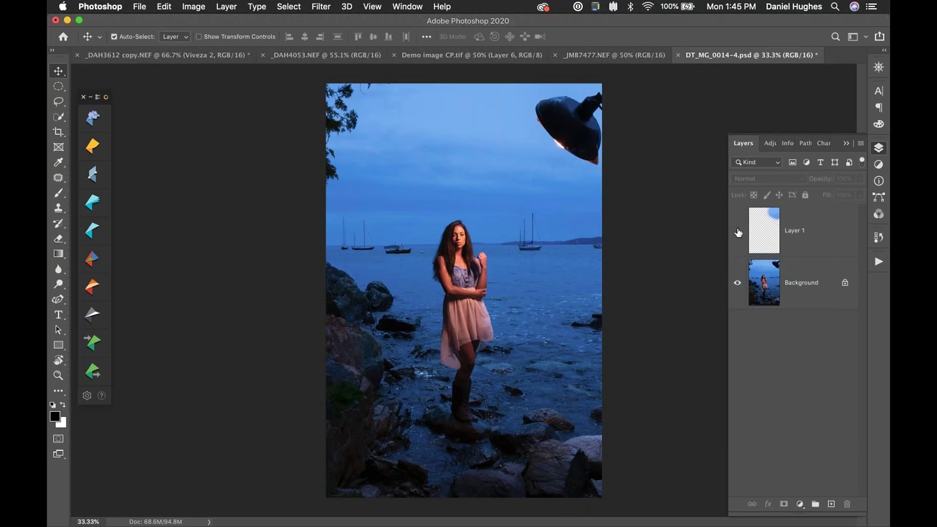
{"action": "left_click", "coordinate": [737, 231]}
{"action": "left_click", "coordinate": [738, 232]}
{"action": "left_click", "coordinate": [738, 232]}
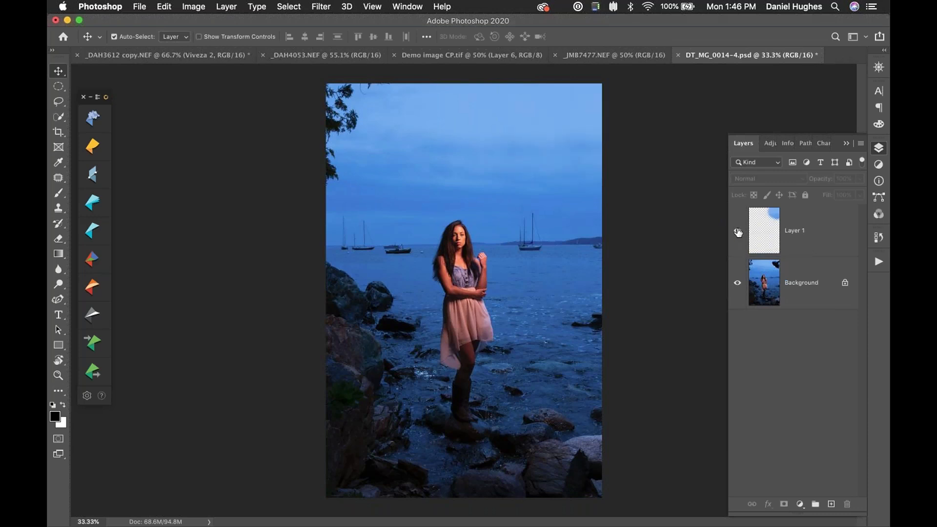
Step: Launch Viveza 2 on the seaside portrait and adjust the global RGB curve with points in the highlights and shadows
{"action": "left_click", "coordinate": [93, 148]}
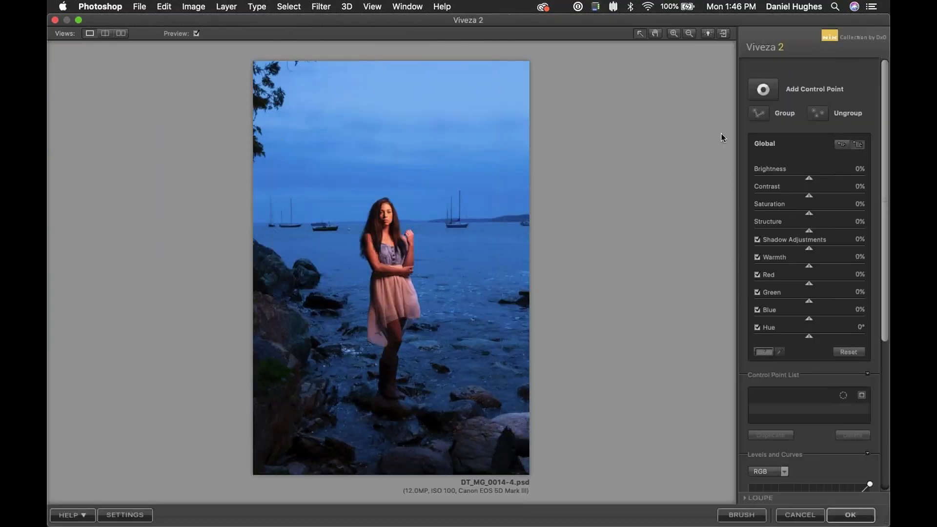
{"action": "left_click", "coordinate": [757, 93]}
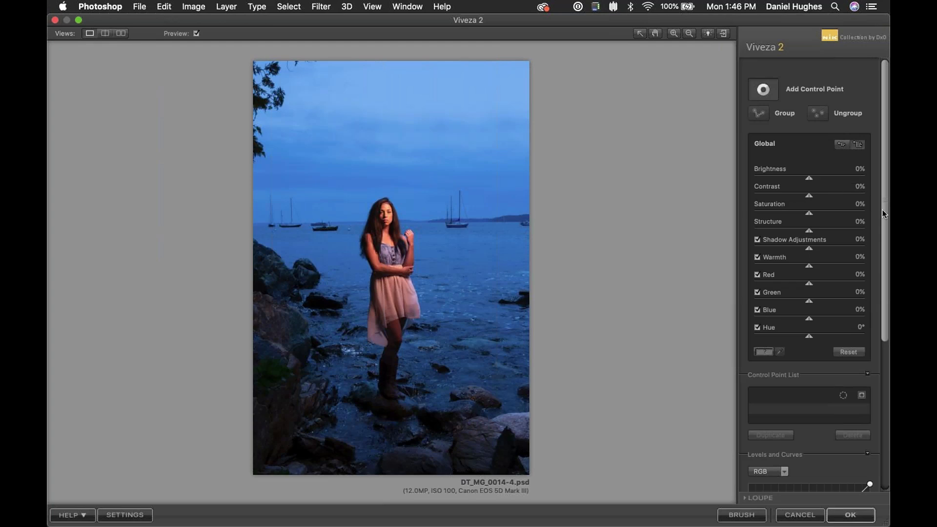
{"action": "scroll", "coordinate": [884, 214], "scroll_direction": "down", "scroll_amount": 5}
{"action": "left_click_drag", "start_coordinate": [835, 371], "coordinate": [835, 363]}
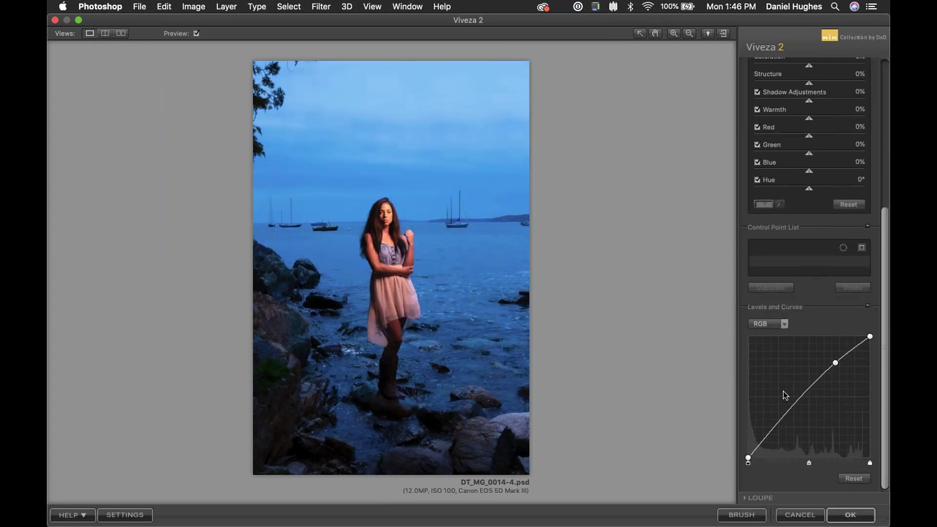
{"action": "left_click", "coordinate": [777, 429]}
{"action": "left_click_drag", "start_coordinate": [777, 429], "coordinate": [779, 431]}
{"action": "left_click_drag", "start_coordinate": [836, 363], "coordinate": [842, 362]}
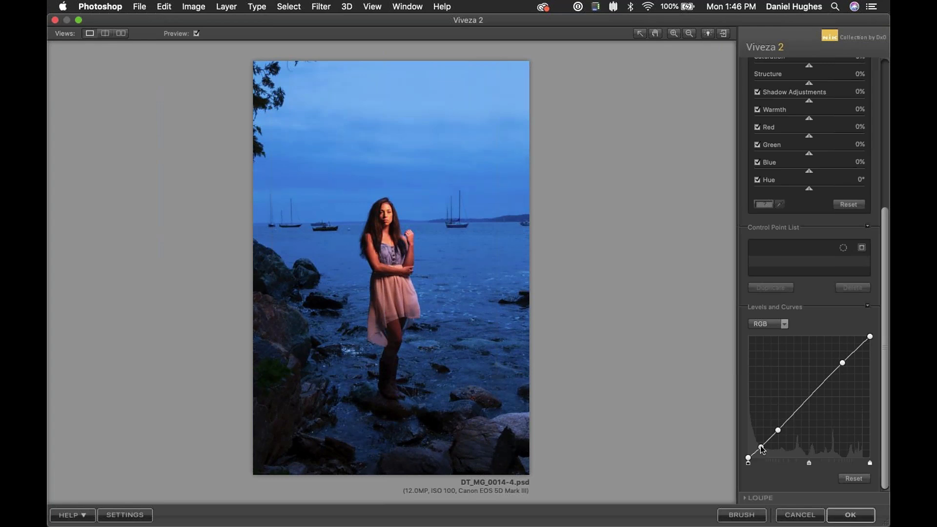
Step: Add a control point on the lower-right foreground rocks with brightness 18%, contrast 51% and saturation 26%
{"action": "left_click_drag", "start_coordinate": [883, 279], "coordinate": [886, 94]}
{"action": "left_click", "coordinate": [759, 93]}
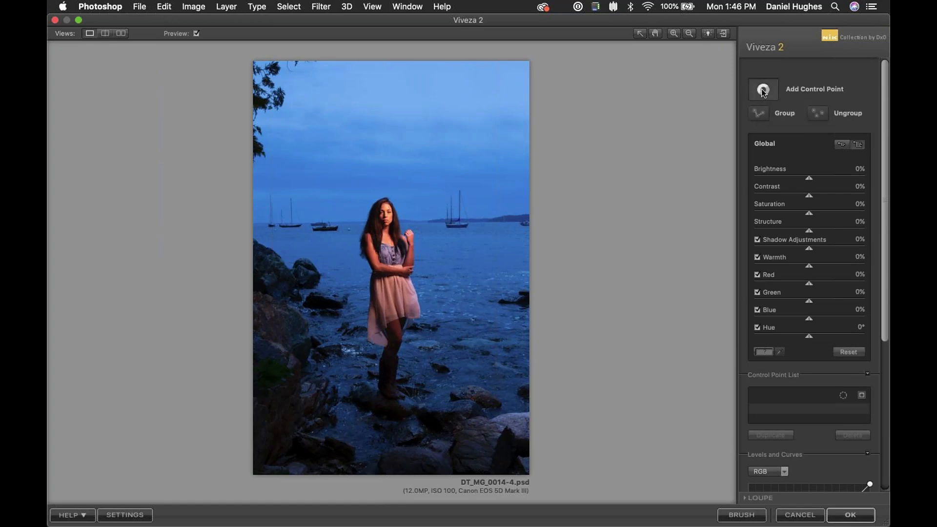
{"action": "left_click", "coordinate": [468, 431]}
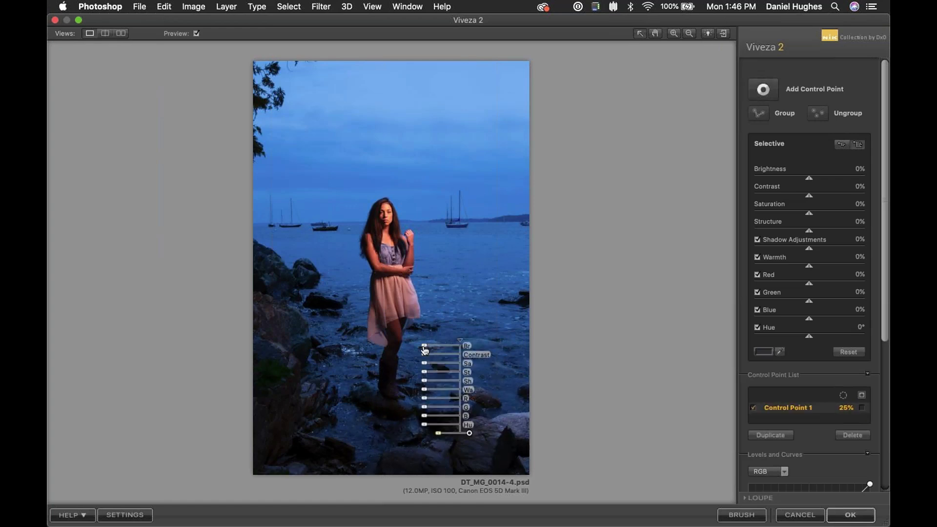
{"action": "mouse_move", "coordinate": [424, 347]}
{"action": "left_mouse_down"}
{"action": "mouse_move", "coordinate": [418, 366]}
{"action": "mouse_move", "coordinate": [412, 358]}
{"action": "left_mouse_up"}
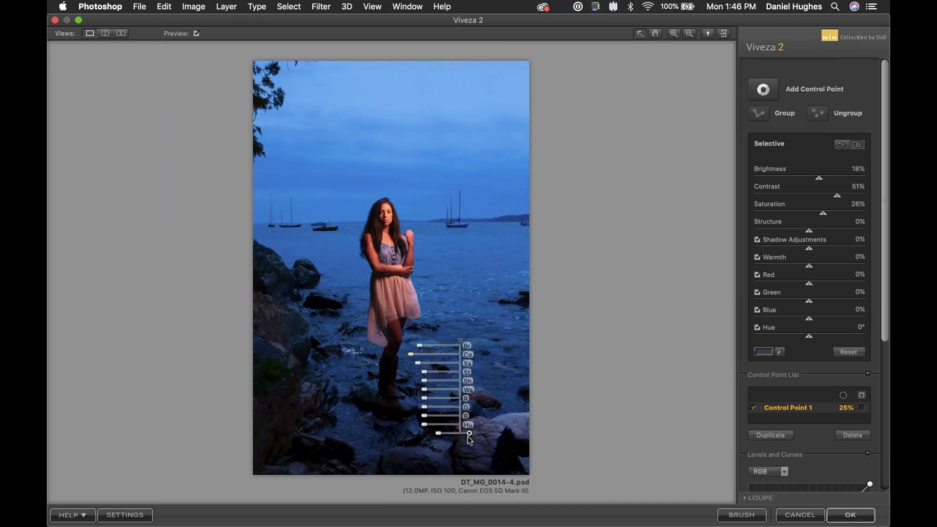
Step: Add a control point on the left shoreline rocks with brightness 22%, contrast 29%, saturation 9% and structure 26%
{"action": "key", "text": "super+shift+a"}
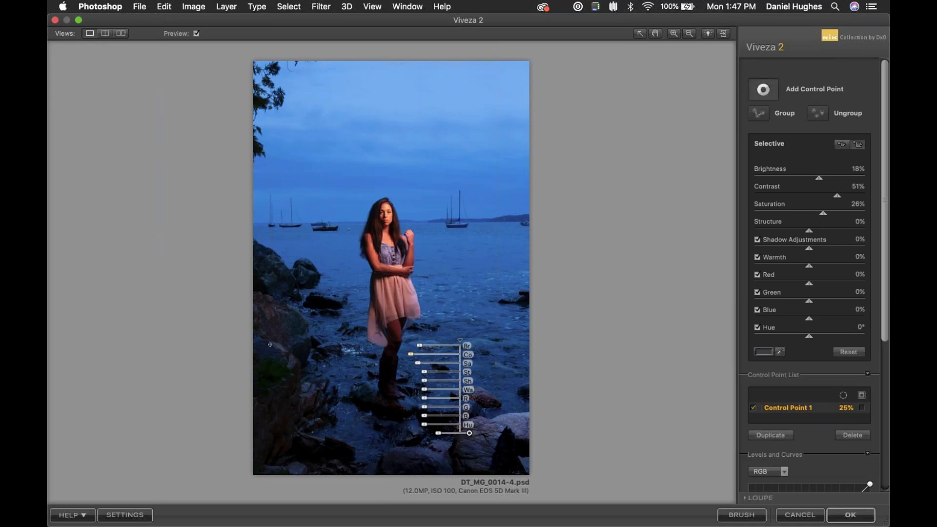
{"action": "left_click", "coordinate": [264, 344]}
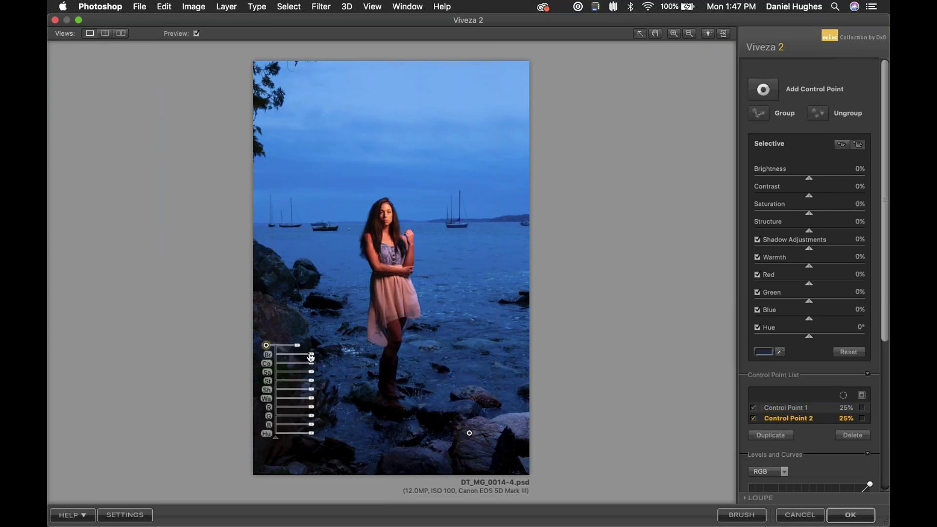
{"action": "left_click_drag", "start_coordinate": [313, 356], "coordinate": [319, 382]}
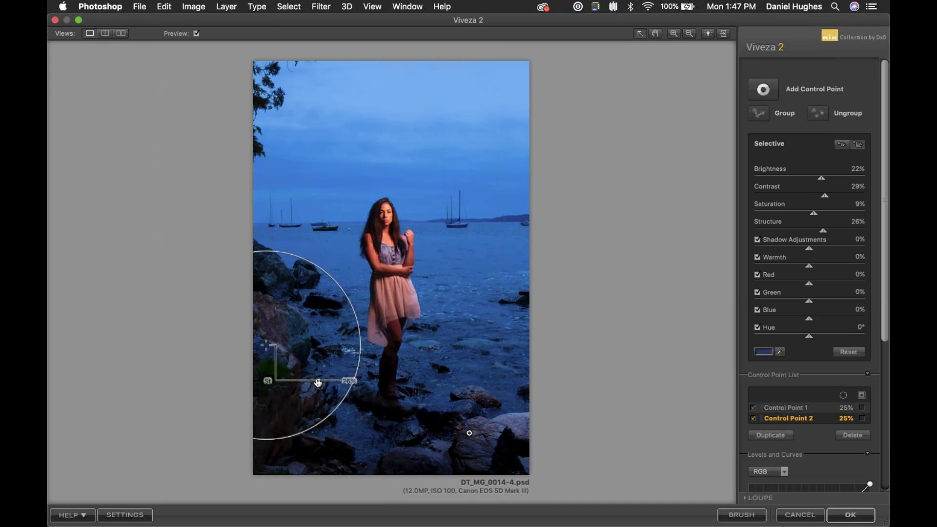
{"action": "left_click", "coordinate": [258, 253]}
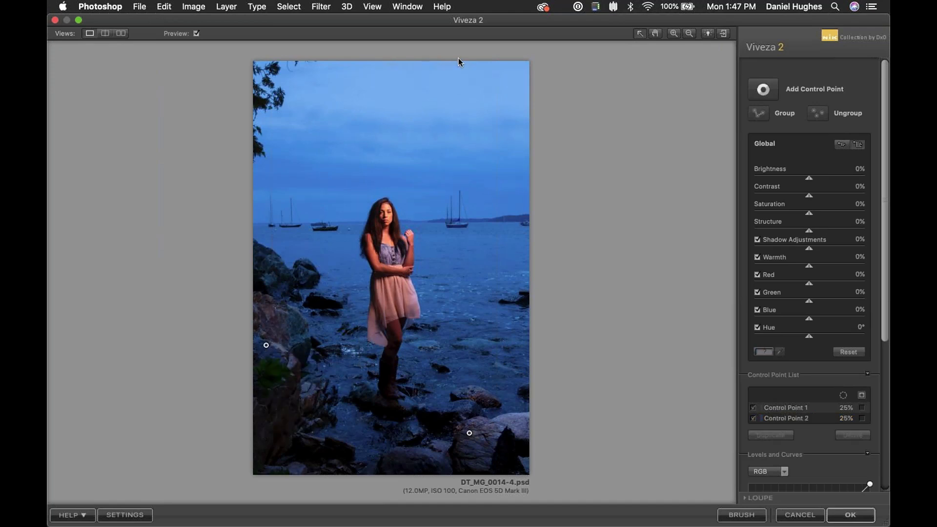
Step: Add a 43% sky control point with brightness -21%, contrast 9%, structure 100%, red 22%, green 20% and blue -17%
{"action": "left_click", "coordinate": [470, 103]}
{"action": "left_click_drag", "start_coordinate": [439, 103], "coordinate": [433, 115]}
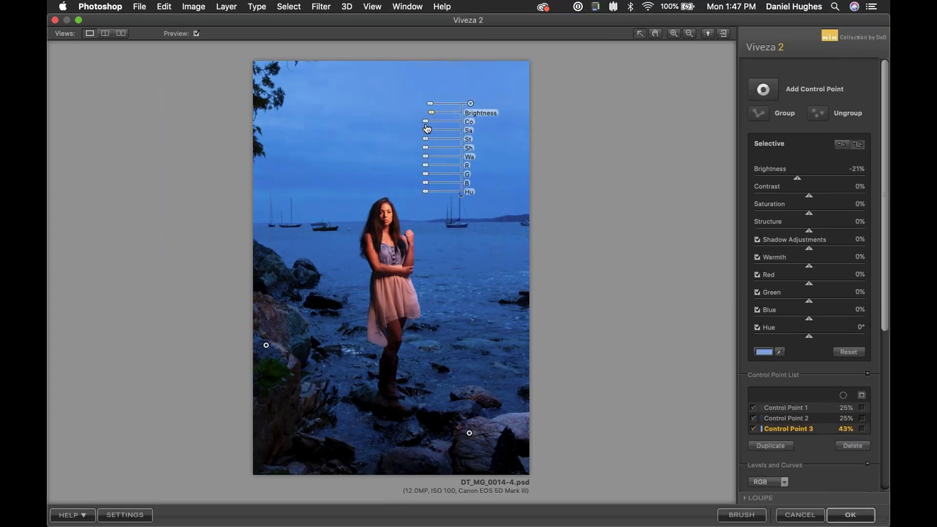
{"action": "left_click_drag", "start_coordinate": [426, 142], "coordinate": [389, 142]}
{"action": "mouse_move", "coordinate": [428, 184]}
{"action": "left_mouse_down"}
{"action": "mouse_move", "coordinate": [424, 168]}
{"action": "mouse_move", "coordinate": [420, 176]}
{"action": "left_mouse_up"}
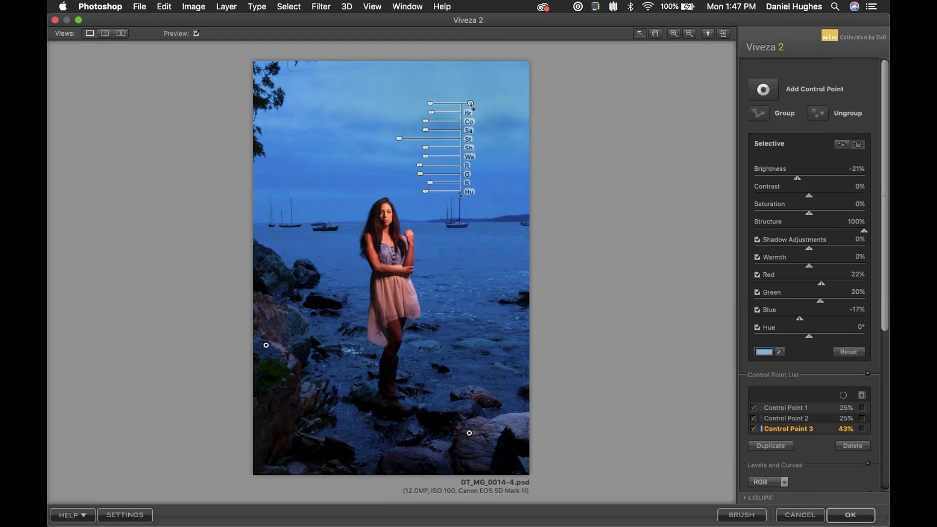
{"action": "left_click_drag", "start_coordinate": [426, 122], "coordinate": [423, 122]}
Step: Duplicate the sky control point to the right horizon, the left sky and the water on both sides of the woman, reducing the left water point to 20%
{"action": "left_click_drag", "start_coordinate": [472, 104], "coordinate": [513, 195]}
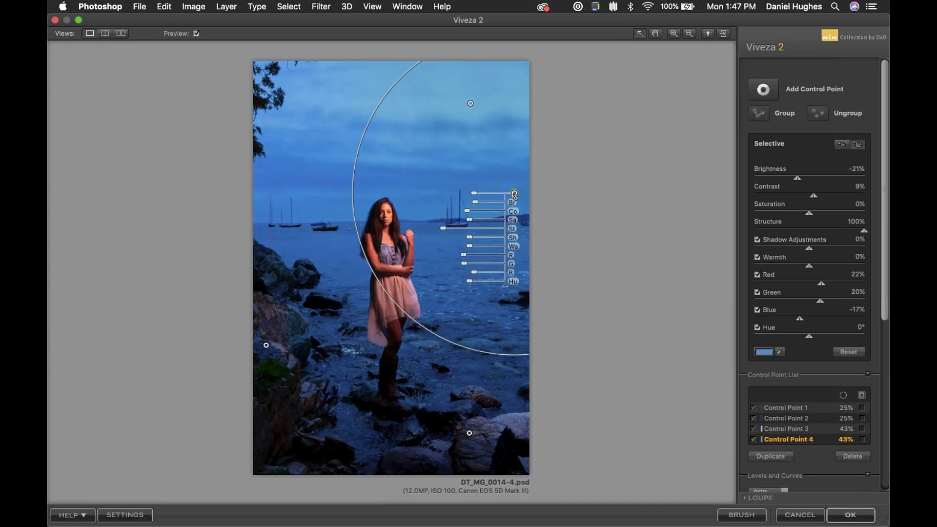
{"action": "left_click_drag", "start_coordinate": [470, 103], "coordinate": [298, 165]}
{"action": "left_click", "coordinate": [460, 264]}
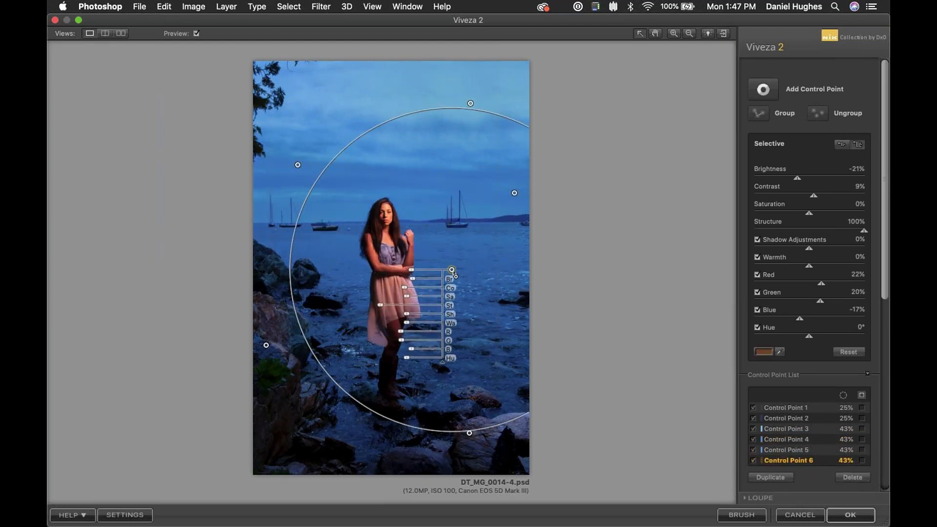
{"action": "left_click_drag", "start_coordinate": [460, 268], "coordinate": [343, 267]}
{"action": "left_click", "coordinate": [564, 95]}
Step: Add a 12% control point on the woman's face with contrast 7% and saturation -30%
{"action": "left_click", "coordinate": [766, 91]}
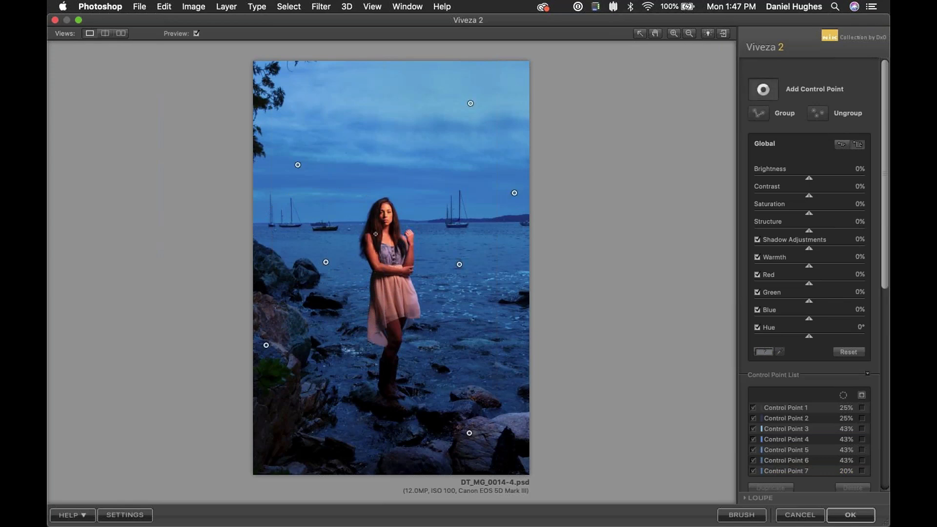
{"action": "left_click", "coordinate": [391, 218]}
{"action": "left_click_drag", "start_coordinate": [421, 218], "coordinate": [430, 249]}
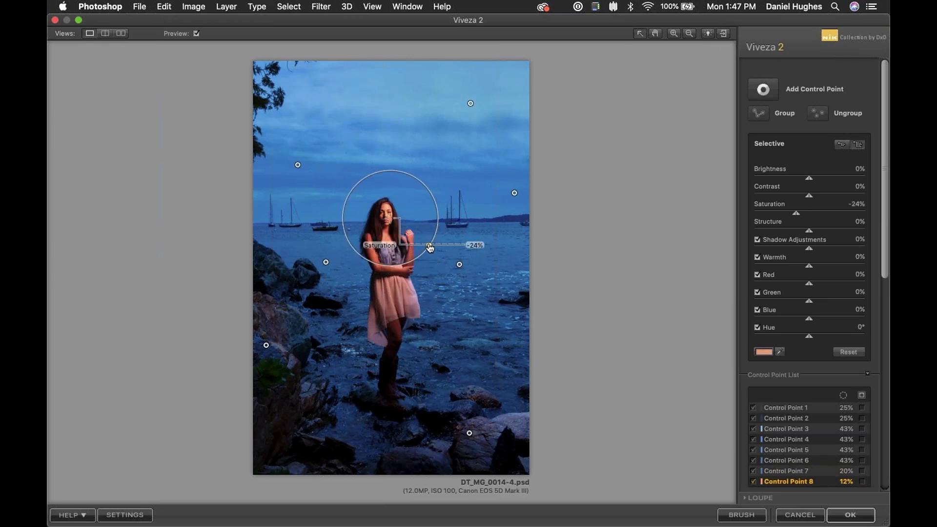
{"action": "left_click_drag", "start_coordinate": [430, 249], "coordinate": [439, 240]}
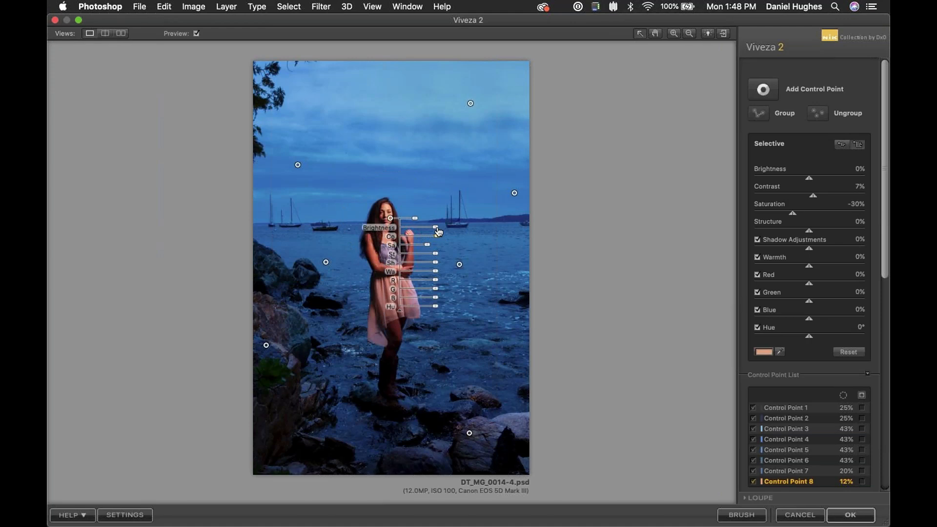
{"action": "left_click", "coordinate": [368, 288]}
Step: Add a control point on the skirt, reduce its area of influence and raise its structure
{"action": "left_click", "coordinate": [762, 89]}
{"action": "left_click", "coordinate": [397, 292]}
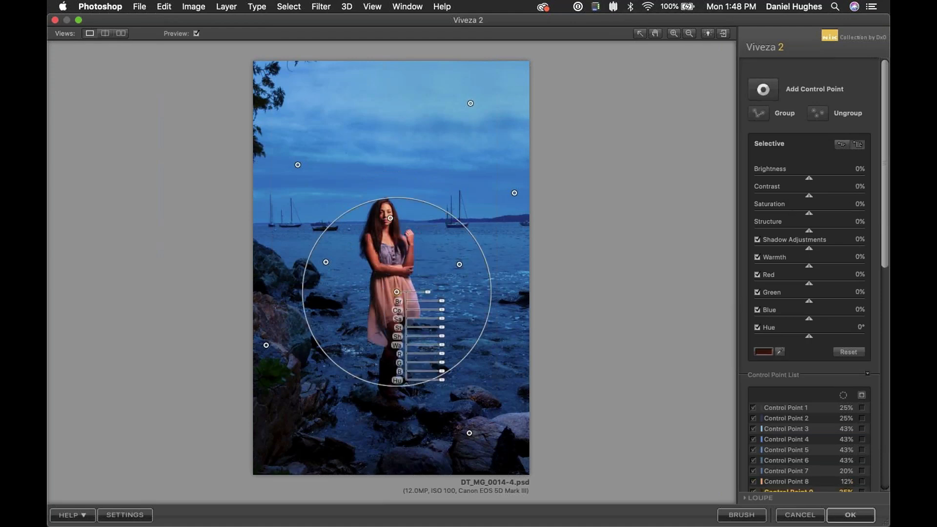
{"action": "left_click_drag", "start_coordinate": [428, 292], "coordinate": [423, 292]}
{"action": "left_click_drag", "start_coordinate": [442, 327], "coordinate": [451, 331]}
{"action": "left_click", "coordinate": [400, 330]}
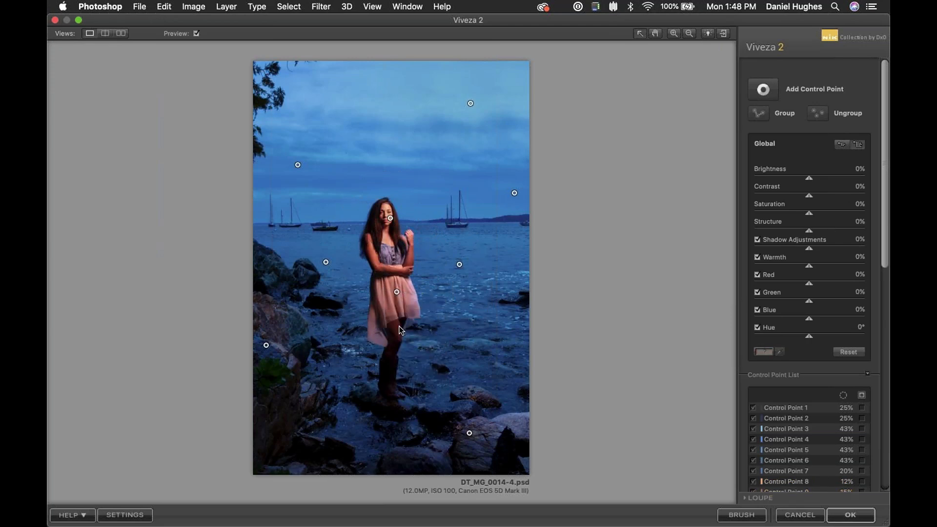
Step: Add a small control point on the leg just below the skirt hem and raise its brightness
{"action": "key", "text": "shift+super+a"}
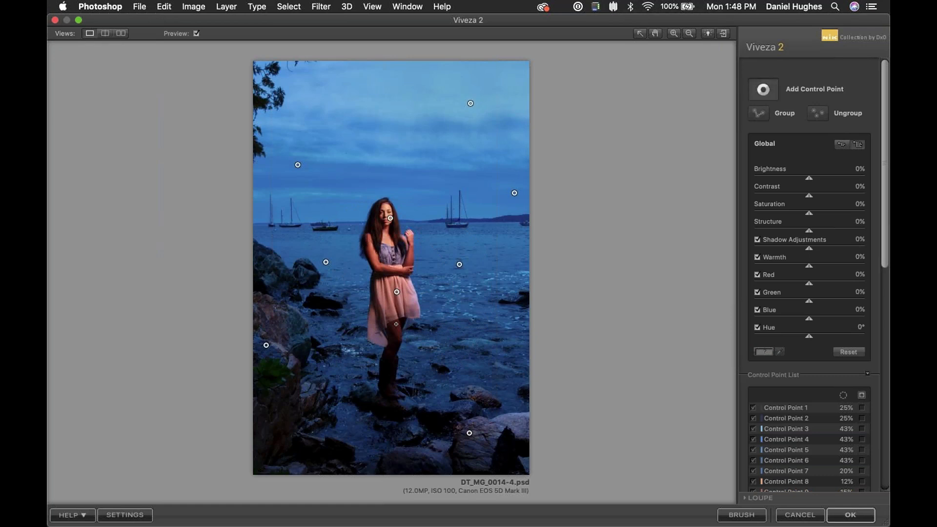
{"action": "left_click", "coordinate": [396, 324]}
{"action": "left_click_drag", "start_coordinate": [429, 326], "coordinate": [445, 338]}
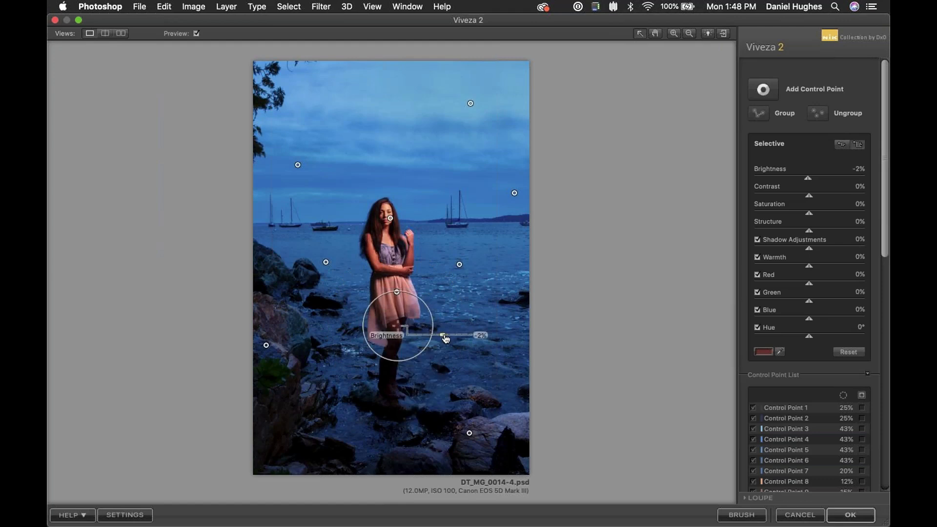
{"action": "left_click_drag", "start_coordinate": [446, 339], "coordinate": [449, 340]}
{"action": "left_click_drag", "start_coordinate": [450, 338], "coordinate": [453, 339]}
Step: Add a control point on the woman's boots, reduce its area of influence and set brightness to 48%
{"action": "key", "text": "super+shift+a"}
{"action": "left_click", "coordinate": [394, 397]}
{"action": "left_click_drag", "start_coordinate": [427, 400], "coordinate": [420, 400]}
{"action": "left_click_drag", "start_coordinate": [438, 310], "coordinate": [449, 312]}
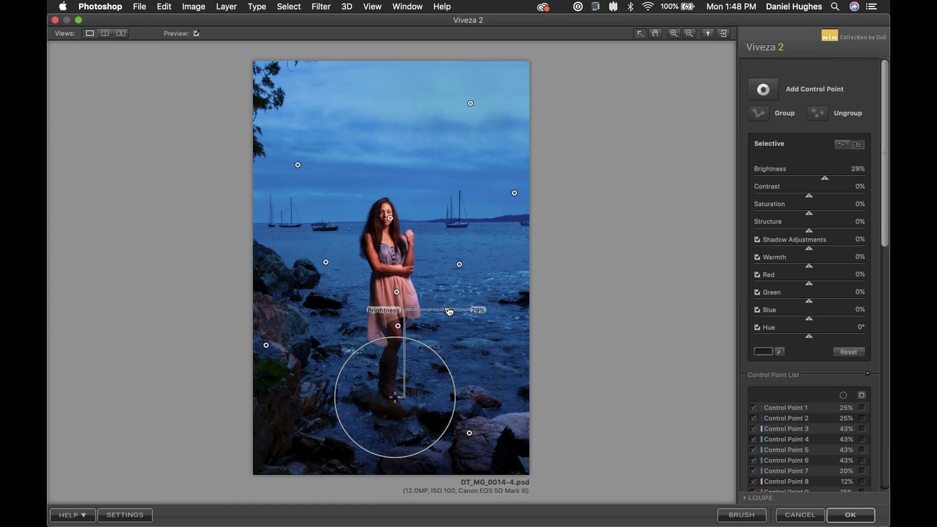
{"action": "left_click_drag", "start_coordinate": [449, 312], "coordinate": [494, 311]}
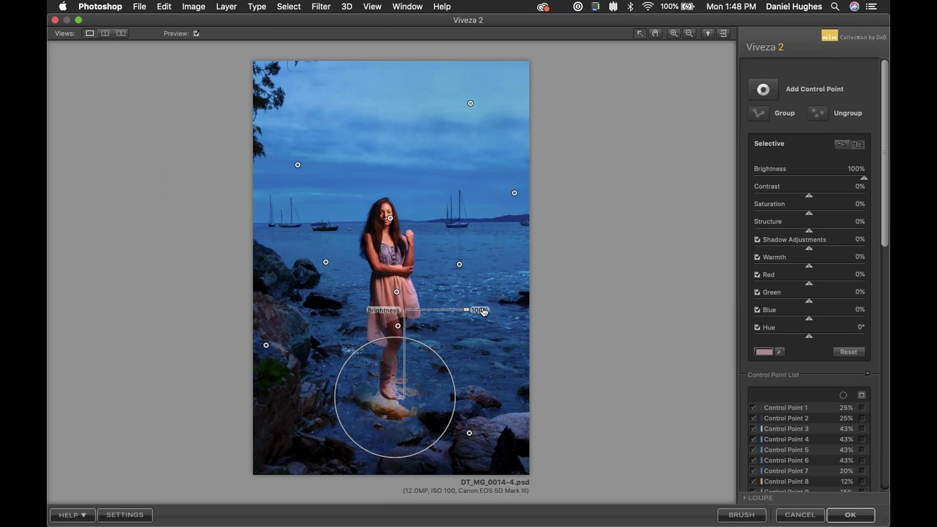
{"action": "left_click_drag", "start_coordinate": [466, 311], "coordinate": [456, 317]}
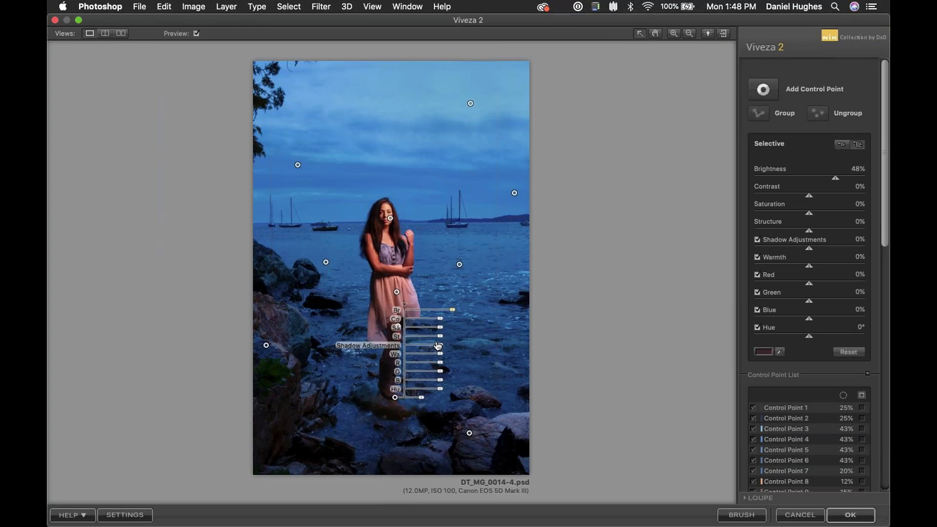
{"action": "left_click", "coordinate": [291, 210]}
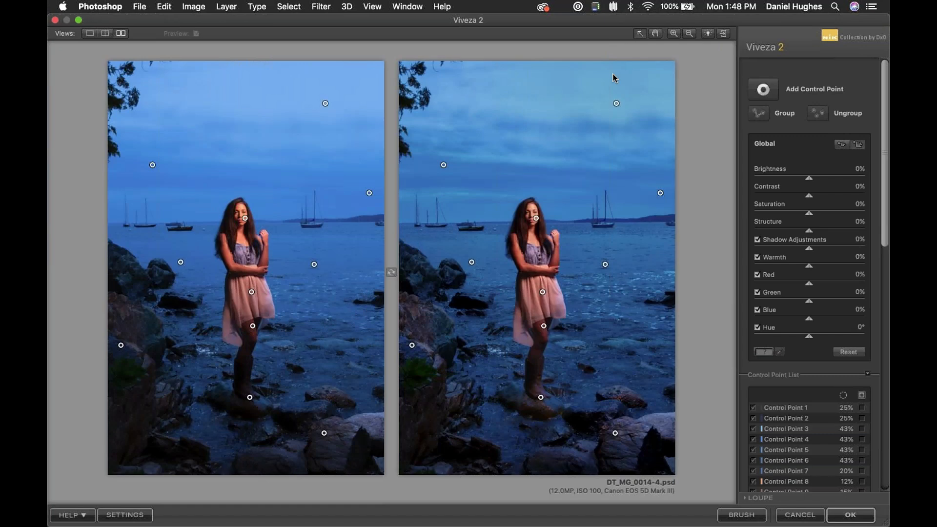
Step: Hide the adjustment panel in the side-by-side comparison and add a control point with raised structure on the dress bodice
{"action": "left_click", "coordinate": [725, 33]}
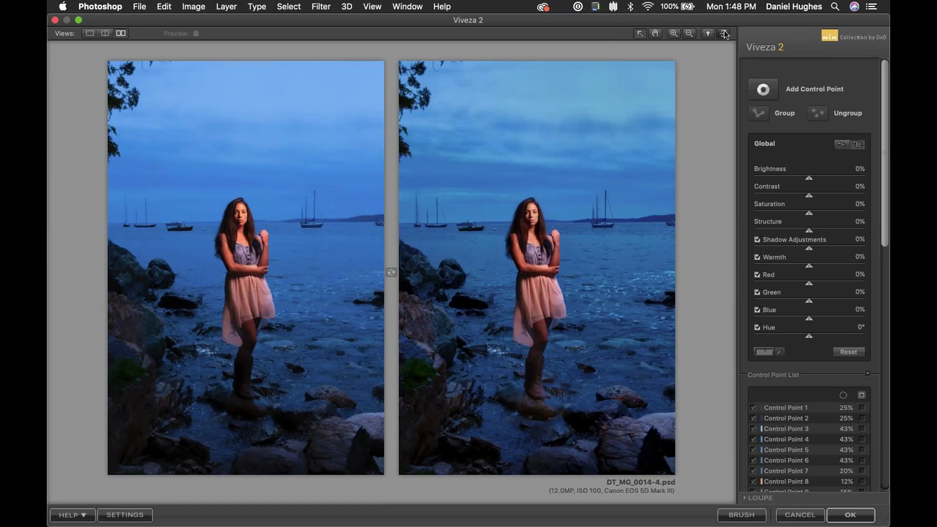
{"action": "left_click", "coordinate": [724, 33]}
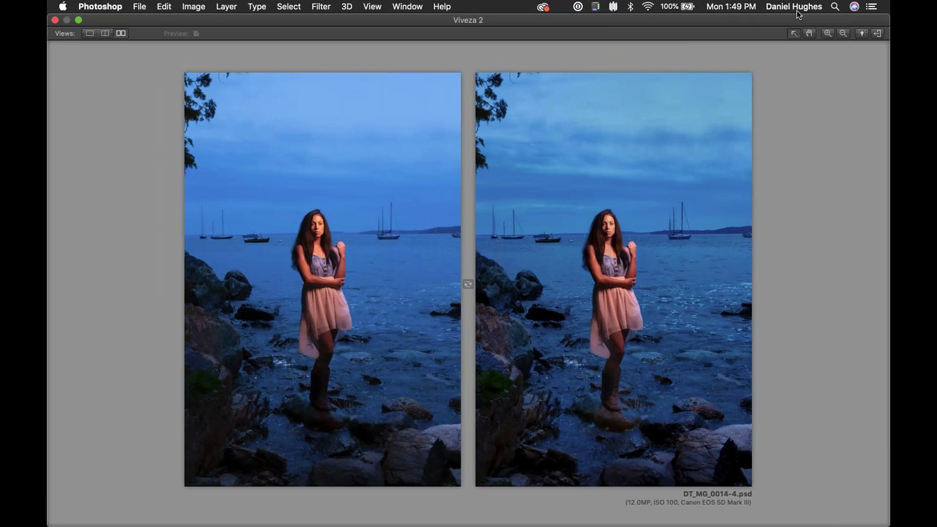
{"action": "mouse_move", "coordinate": [638, 230]}
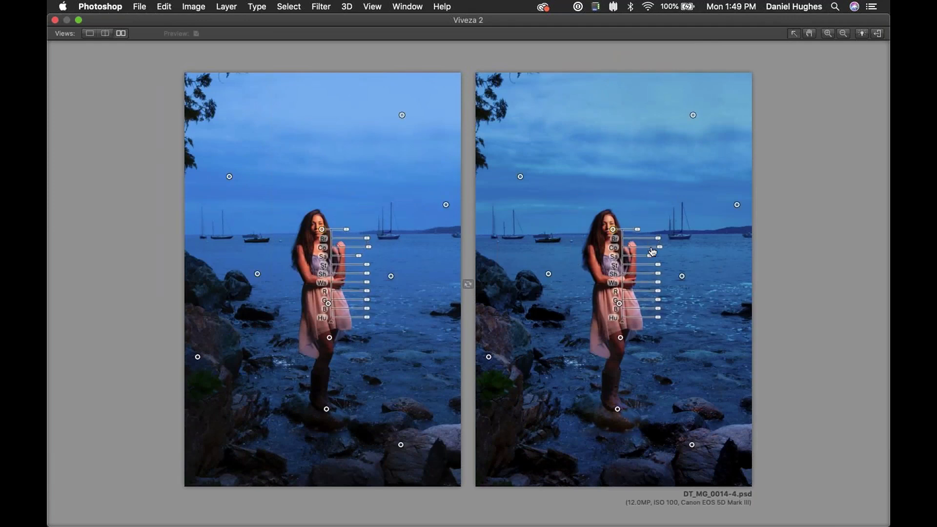
{"action": "left_click_drag", "start_coordinate": [648, 258], "coordinate": [636, 270]}
{"action": "left_click", "coordinate": [610, 265]}
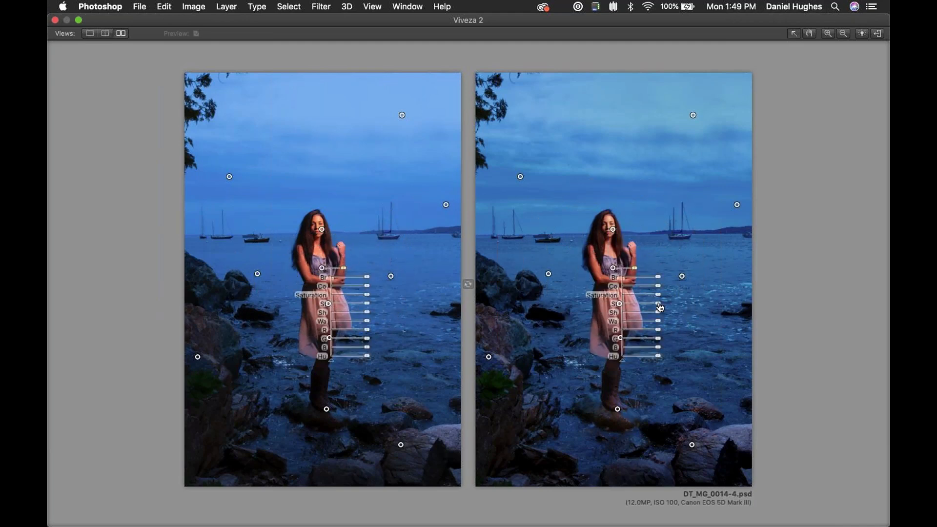
{"action": "left_click", "coordinate": [608, 270]}
{"action": "left_click", "coordinate": [610, 269]}
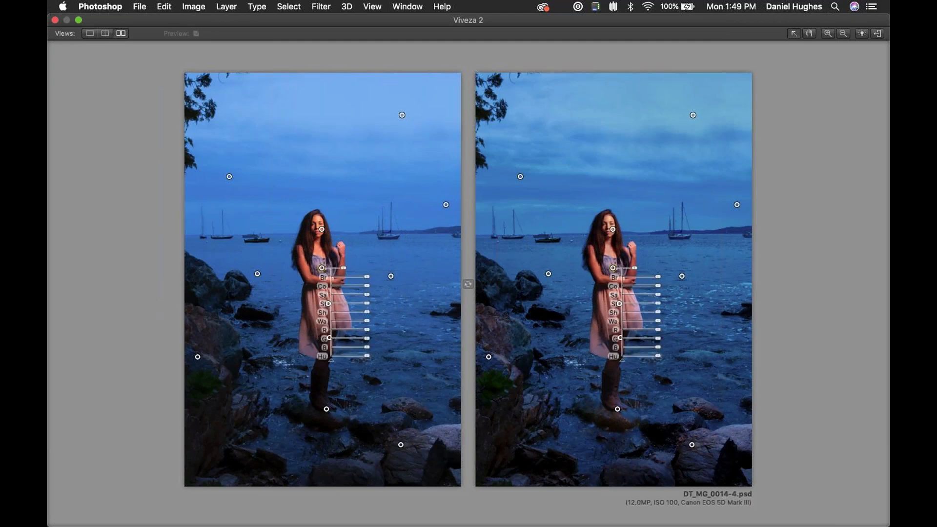
{"action": "left_click_drag", "start_coordinate": [659, 304], "coordinate": [666, 296]}
Step: Return to the single-image view with the adjustment panel shown and apply the Viveza 2 edits to the portrait
{"action": "left_click", "coordinate": [90, 33]}
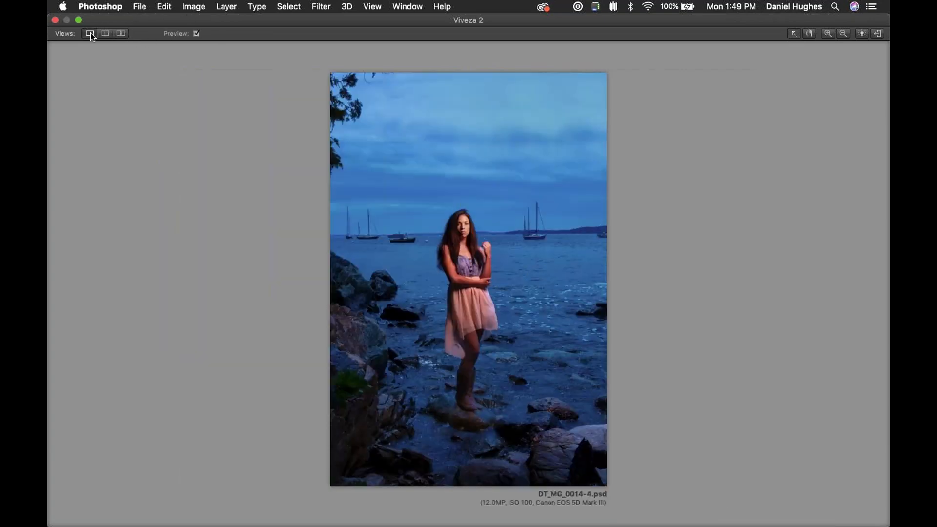
{"action": "left_click", "coordinate": [877, 34]}
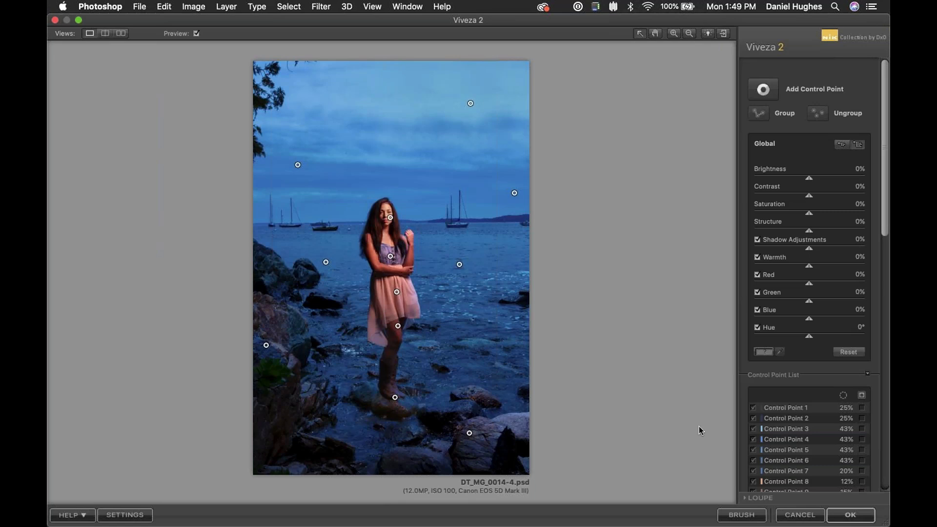
{"action": "left_click", "coordinate": [850, 515]}
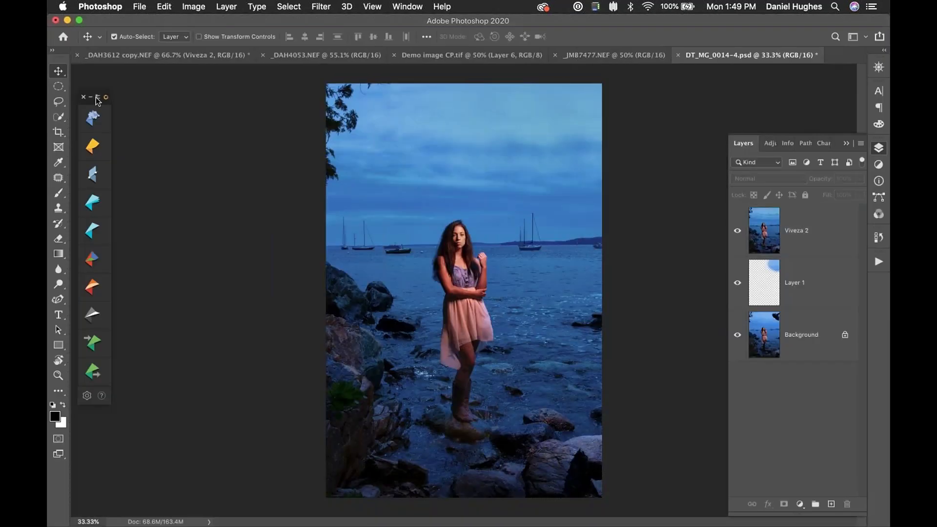
Step: Expand the Nik Collection Selective Tool palette and position it beside the portrait
{"action": "left_click", "coordinate": [97, 99]}
{"action": "left_click_drag", "start_coordinate": [157, 100], "coordinate": [241, 100]}
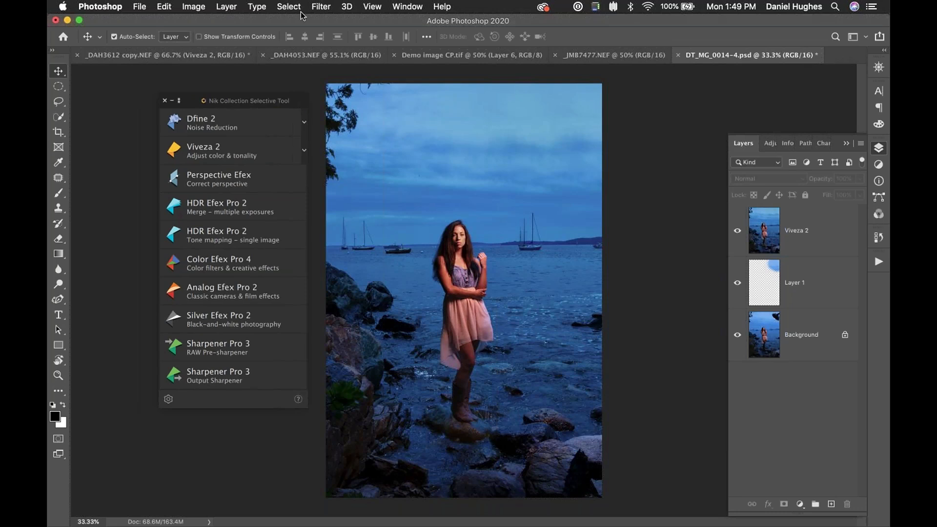
Step: Select the Viveza 2 layer and view the list of Nik Collection filters available for it
{"action": "left_click", "coordinate": [320, 7]}
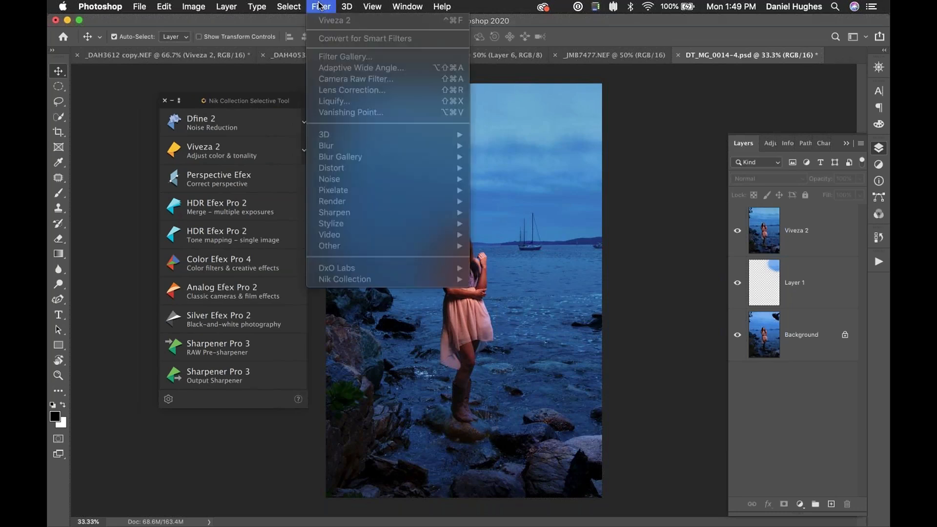
{"action": "left_click", "coordinate": [810, 230]}
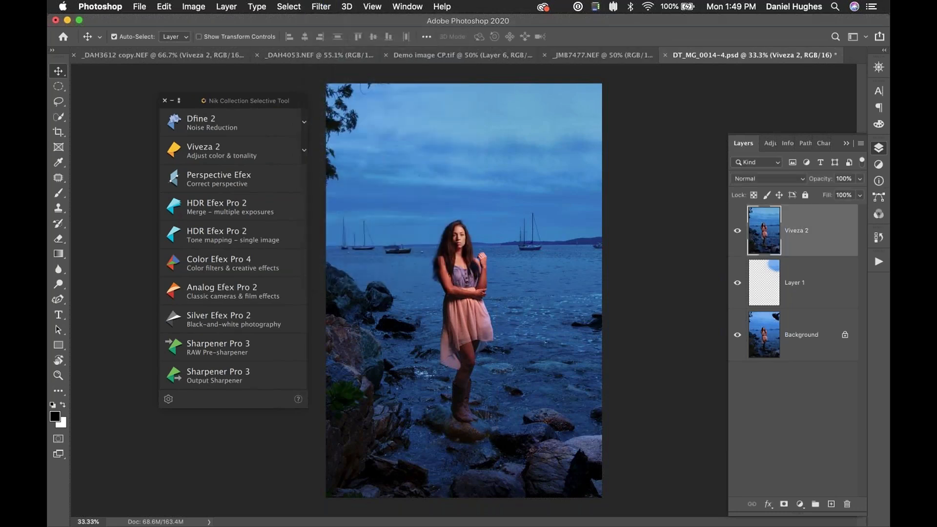
{"action": "left_click", "coordinate": [320, 7]}
{"action": "mouse_move", "coordinate": [353, 279]}
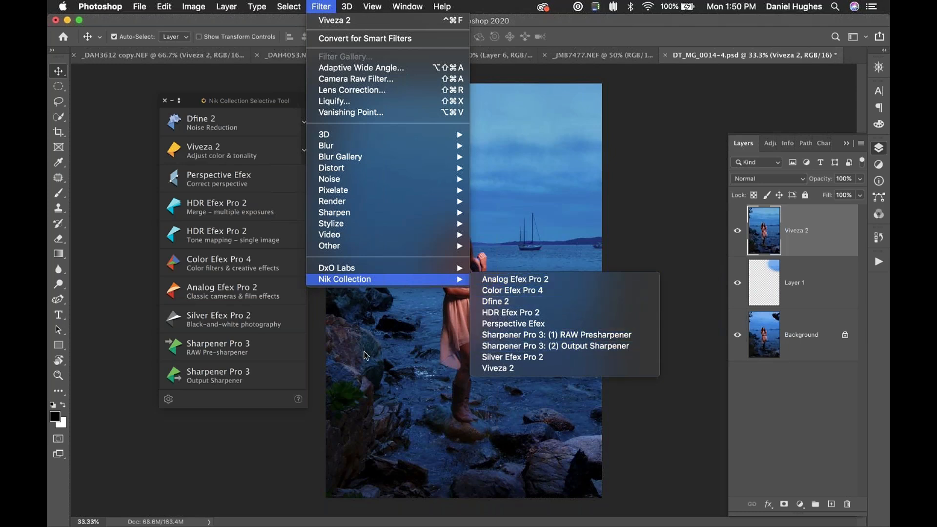
{"action": "left_click", "coordinate": [313, 353]}
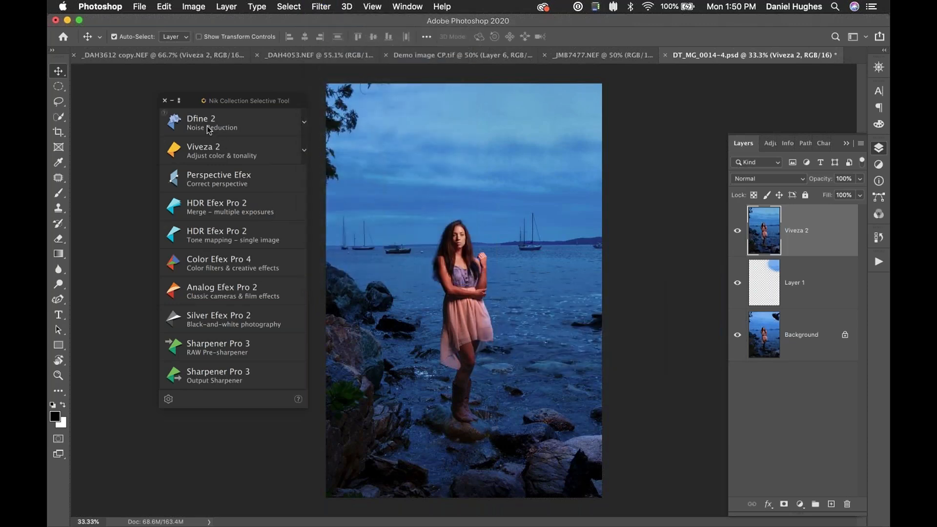
{"action": "left_click_drag", "start_coordinate": [226, 103], "coordinate": [306, 115]}
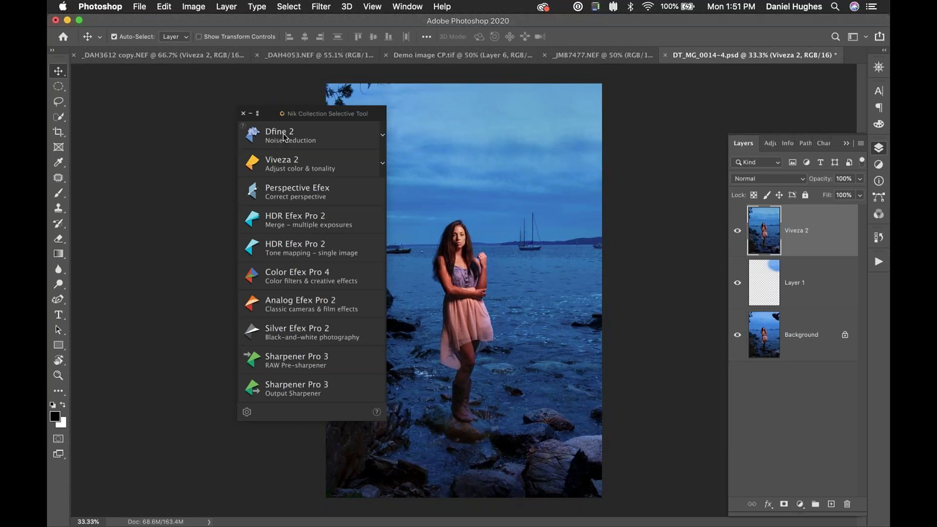
{"action": "left_click_drag", "start_coordinate": [280, 111], "coordinate": [180, 109]}
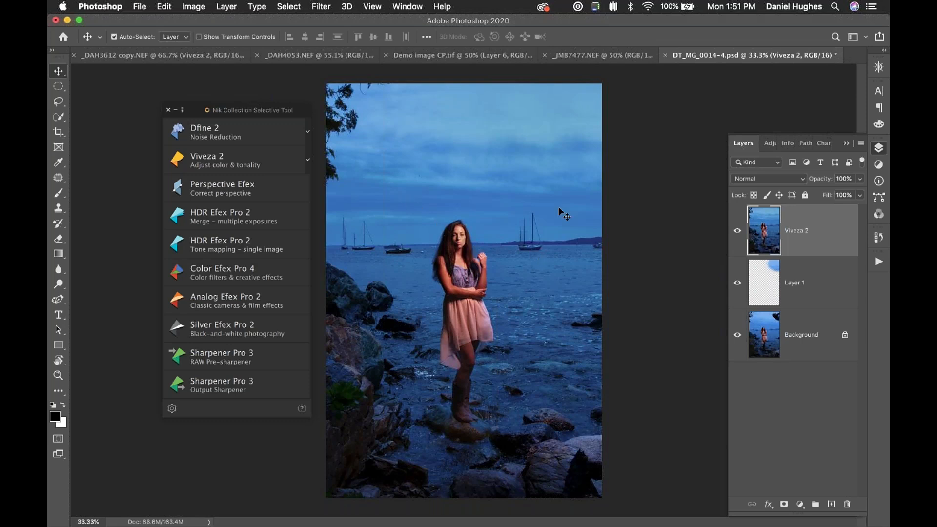
Step: Open the Taj Mahal photo _DAH4053.NEF in Viveza 2 and enlarge the plug-in window to fill the screen
{"action": "left_click", "coordinate": [405, 57]}
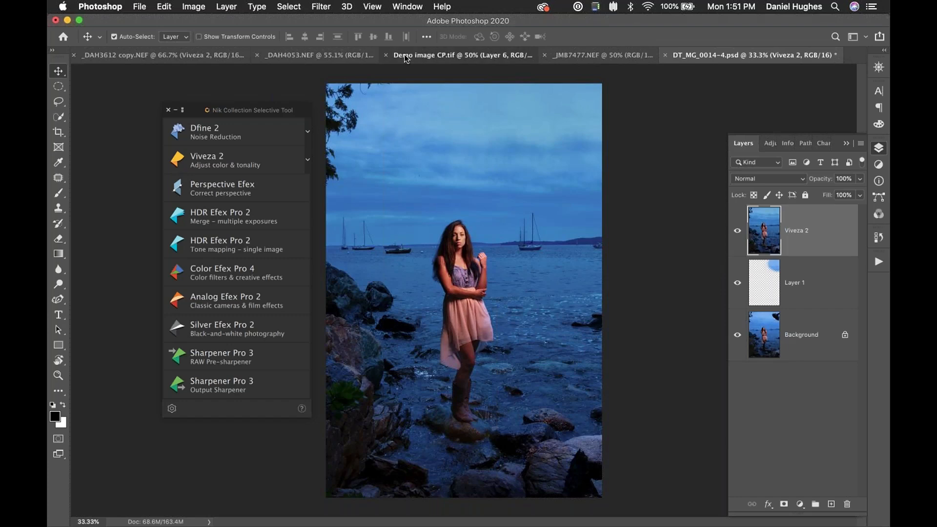
{"action": "left_click", "coordinate": [347, 54]}
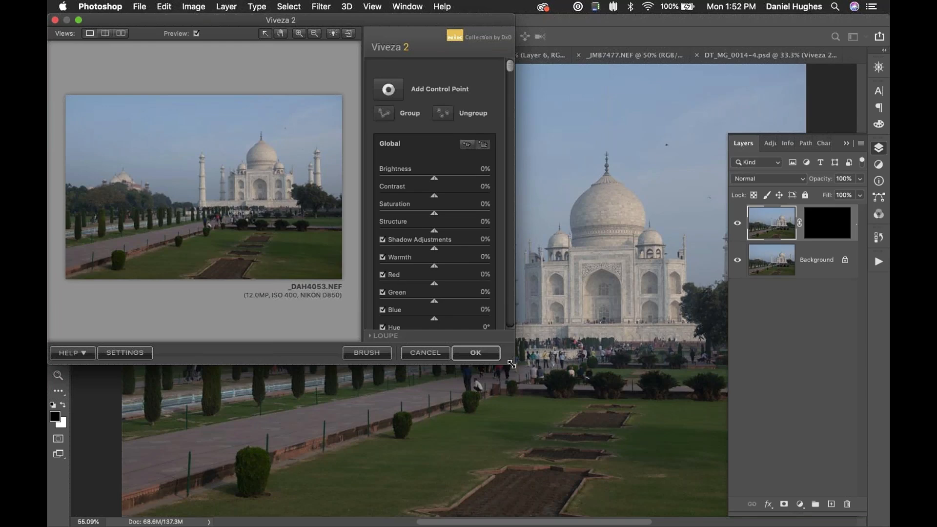
{"action": "left_click_drag", "start_coordinate": [511, 364], "coordinate": [689, 436]}
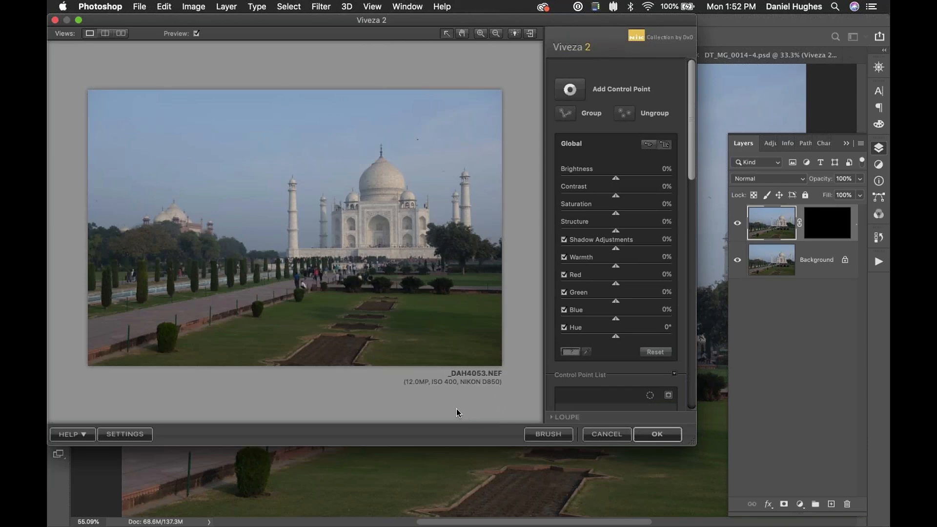
{"action": "key", "text": "f"}
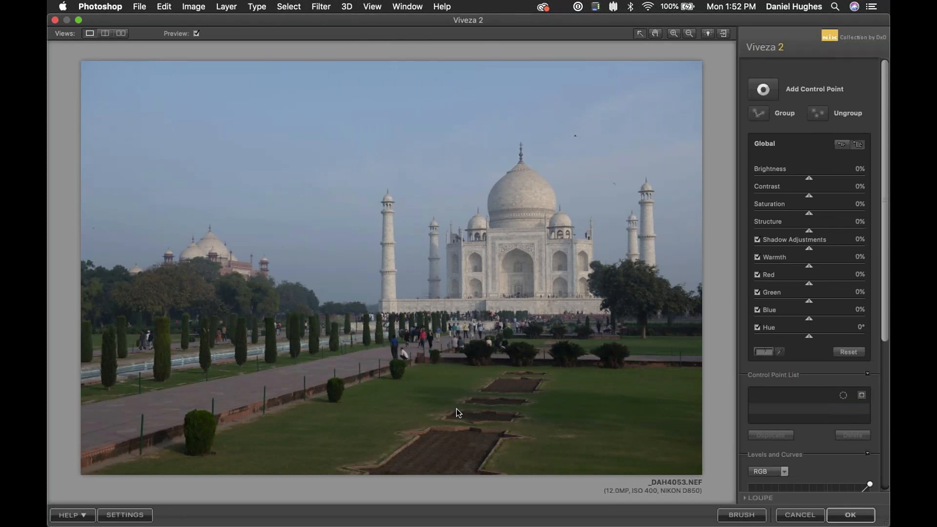
Step: Add a 25% control point on the Taj Mahal's facade with contrast 29%, saturation -19% and structure 53%
{"action": "left_click", "coordinate": [763, 90]}
{"action": "left_click", "coordinate": [527, 236]}
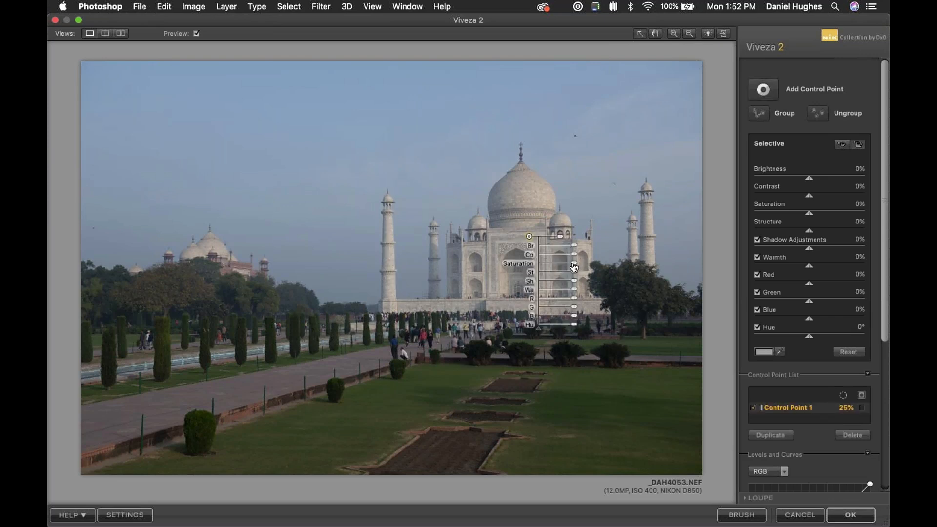
{"action": "left_click_drag", "start_coordinate": [575, 274], "coordinate": [591, 255]}
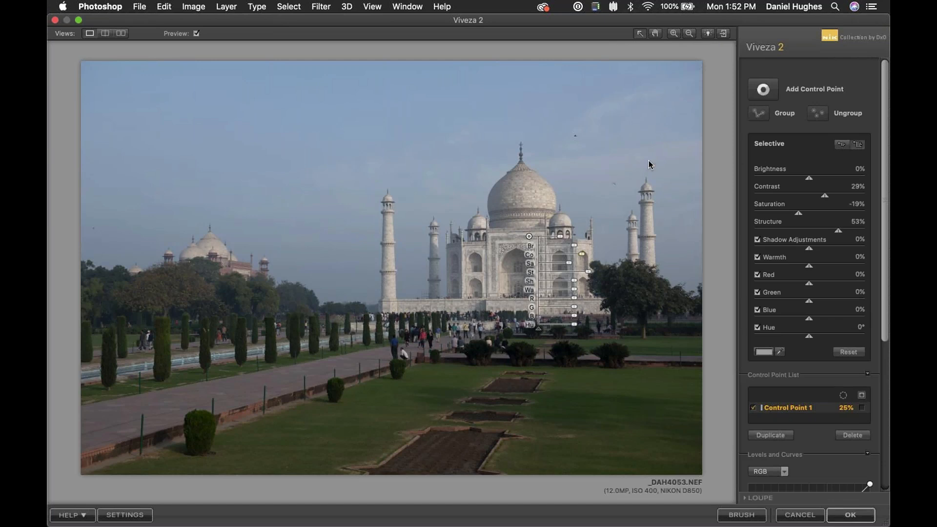
{"action": "left_click", "coordinate": [616, 158]}
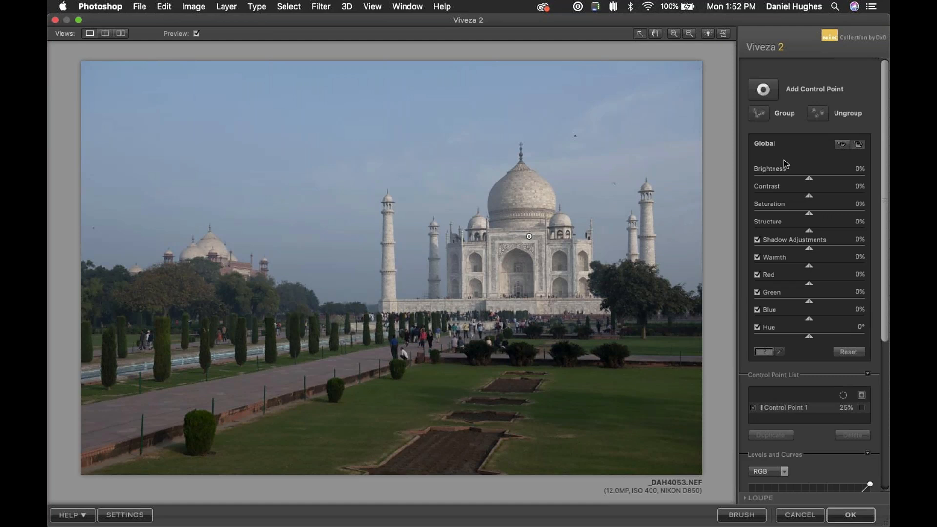
Step: Add a 20% control point on the trees below the distant domed building with brightness -10% and structure 31%
{"action": "left_click", "coordinate": [763, 89]}
{"action": "left_click", "coordinate": [153, 299]}
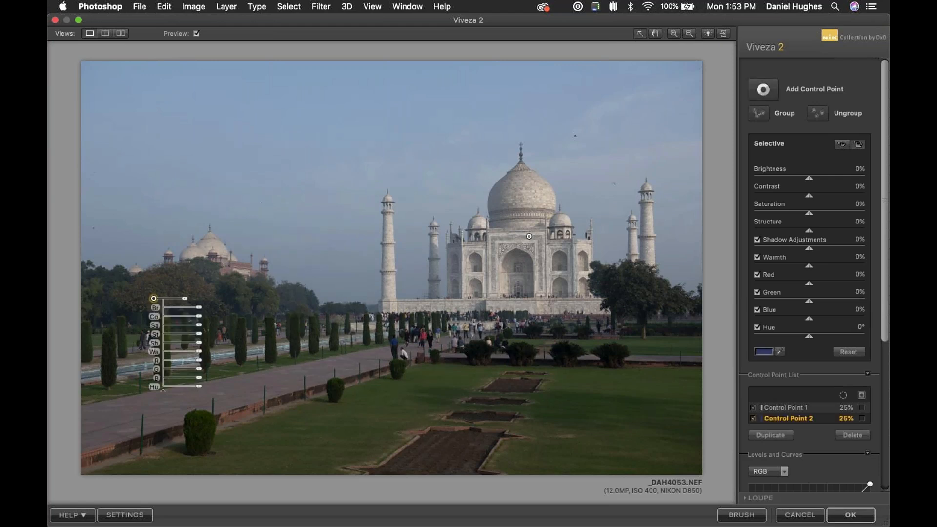
{"action": "left_click_drag", "start_coordinate": [186, 300], "coordinate": [182, 300]}
{"action": "left_click_drag", "start_coordinate": [198, 309], "coordinate": [209, 337]}
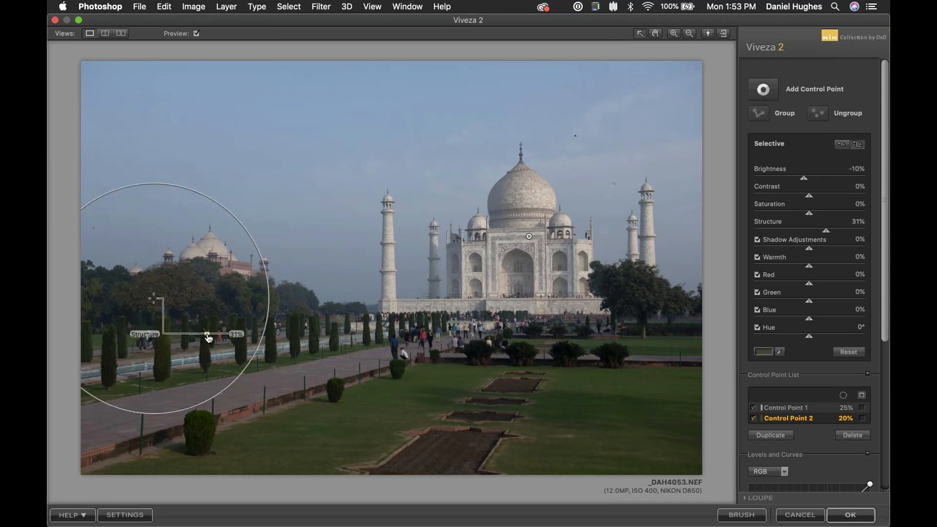
{"action": "left_click", "coordinate": [313, 130]}
Step: Add a 31% control point in the sky with brightness -21%, saturation 11%, structure 64%, red -4% and blue 15%
{"action": "left_click", "coordinate": [763, 90]}
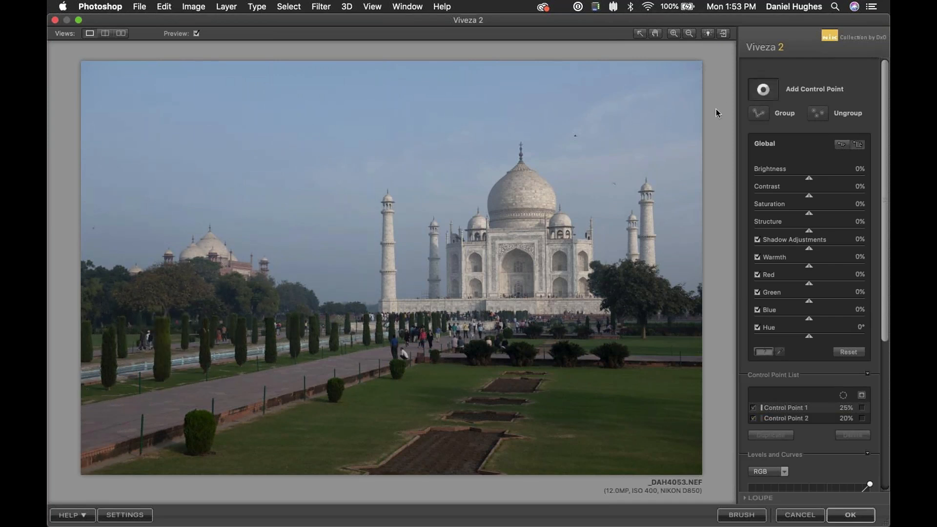
{"action": "left_click", "coordinate": [166, 132]}
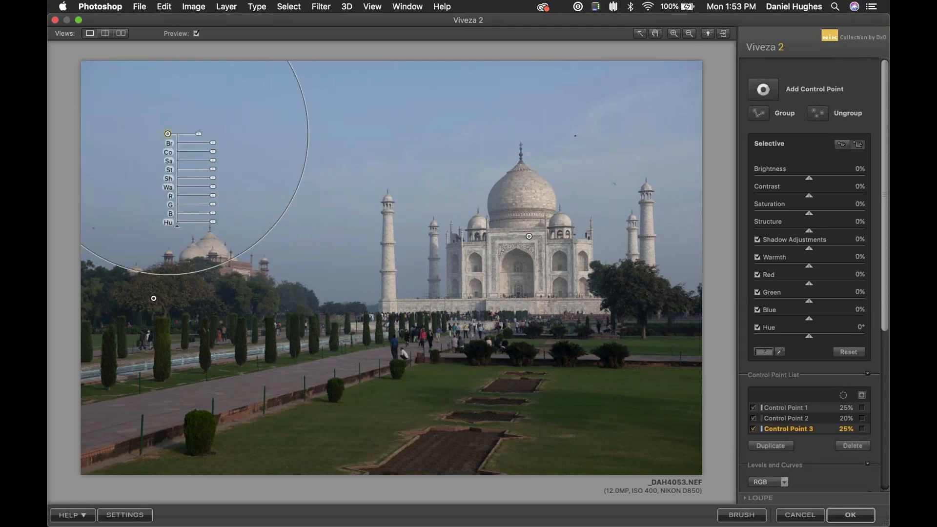
{"action": "left_click_drag", "start_coordinate": [213, 142], "coordinate": [217, 162]}
{"action": "left_click", "coordinate": [213, 153]}
{"action": "left_click", "coordinate": [208, 145]}
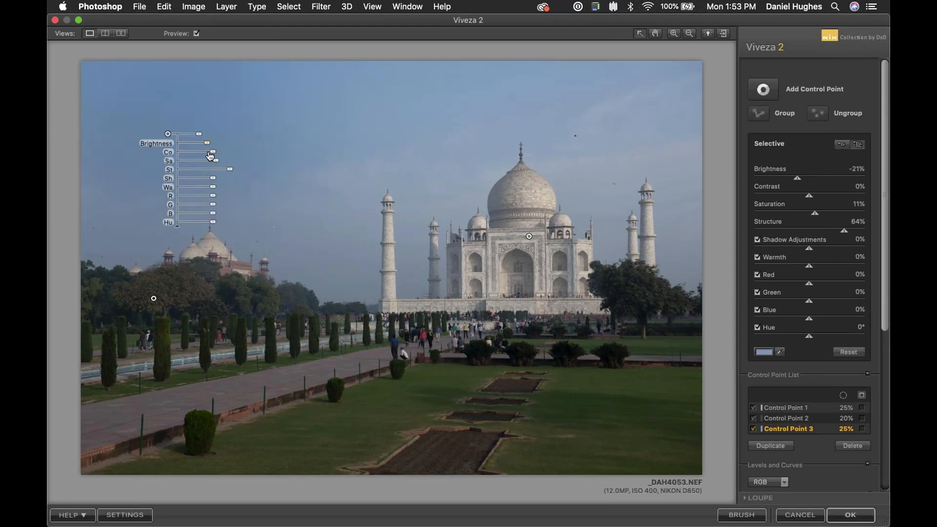
{"action": "left_click_drag", "start_coordinate": [213, 224], "coordinate": [211, 200]}
{"action": "left_click_drag", "start_coordinate": [197, 133], "coordinate": [202, 134]}
Step: Duplicate the sky control point four times and spread the copies across the sky toward the far minaret
{"action": "left_click", "coordinate": [772, 446]}
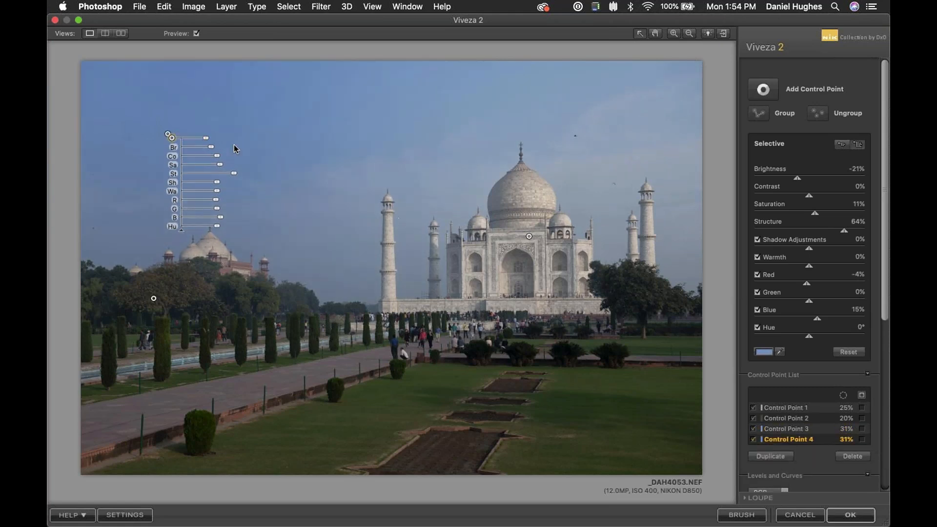
{"action": "left_click_drag", "start_coordinate": [175, 142], "coordinate": [324, 134]}
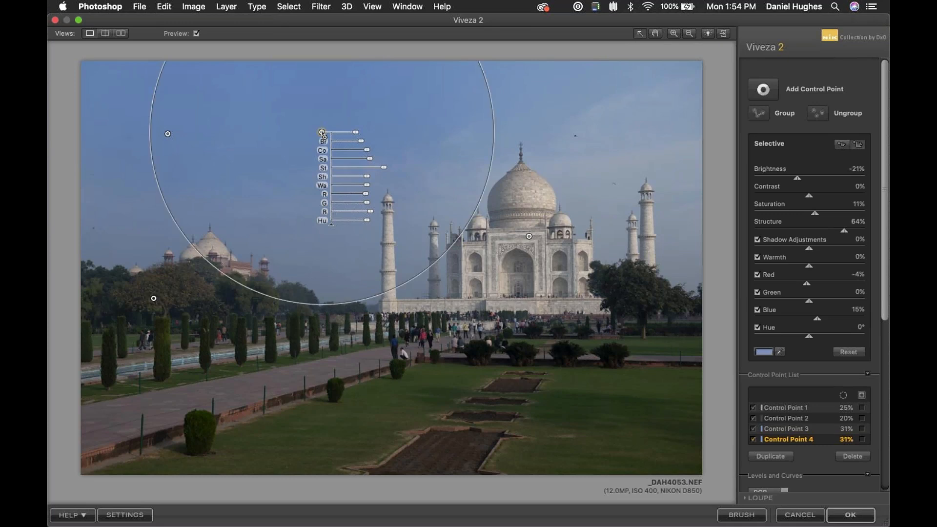
{"action": "left_click_drag", "start_coordinate": [324, 137], "coordinate": [394, 128]}
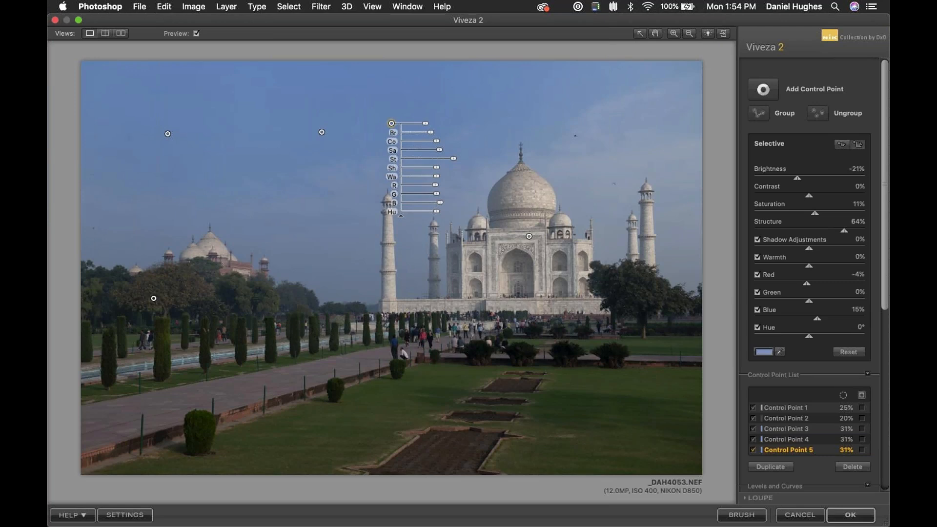
{"action": "left_click", "coordinate": [511, 104]}
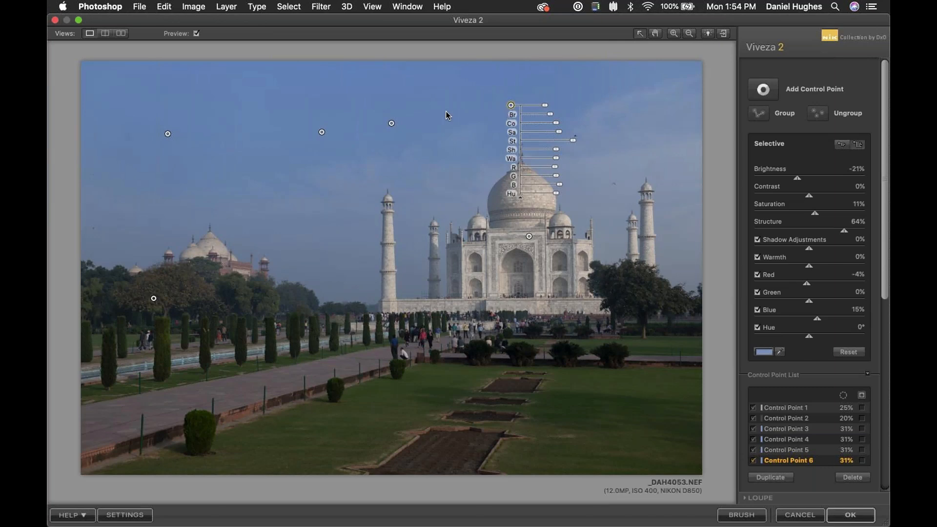
{"action": "key", "text": "super+d"}
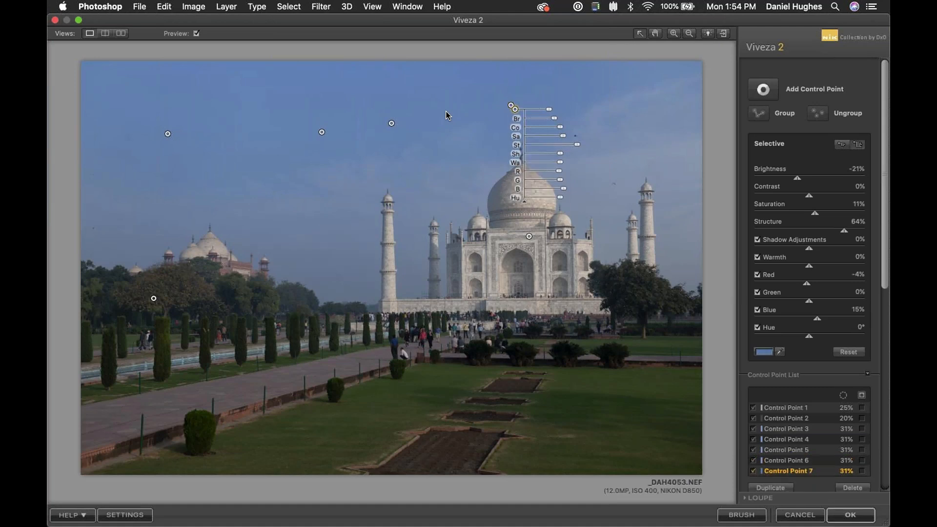
{"action": "left_click_drag", "start_coordinate": [514, 108], "coordinate": [678, 96]}
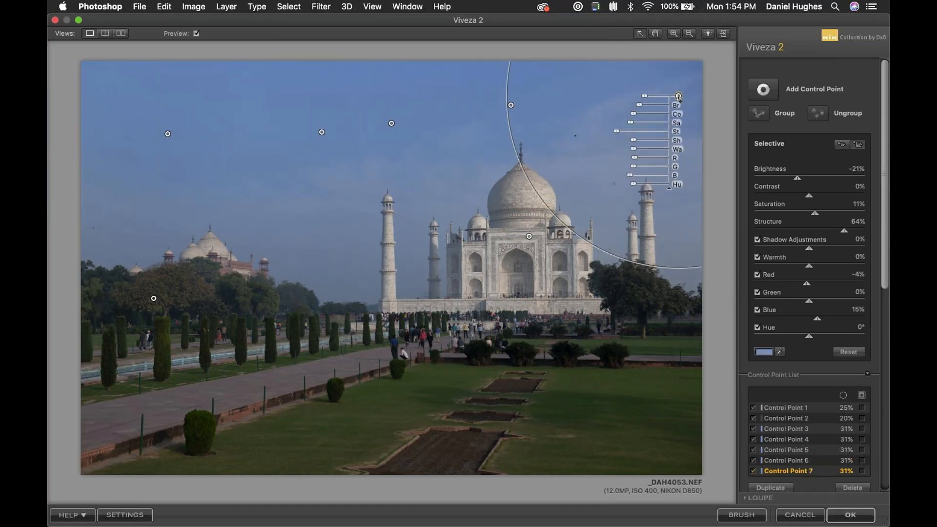
{"action": "left_click", "coordinate": [367, 85]}
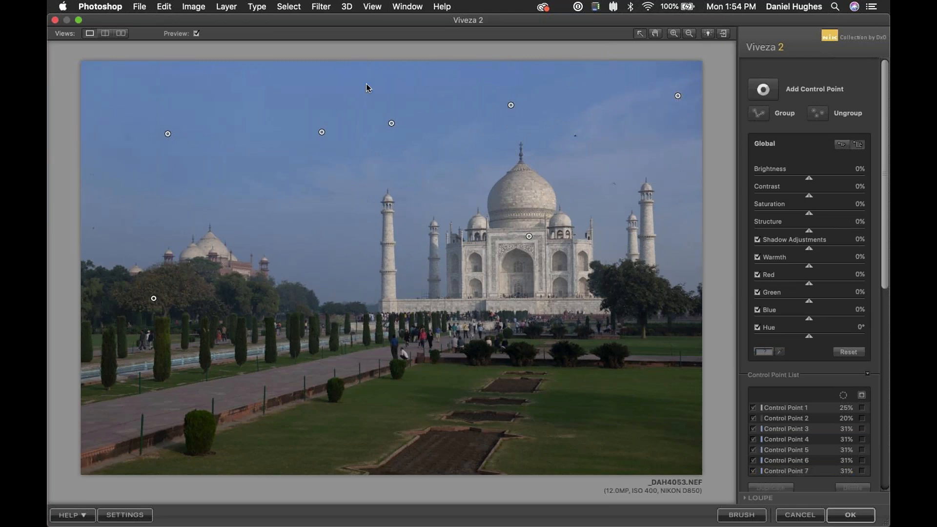
Step: Add a 26% control point on the lawn in front of the Taj Mahal with saturation 18% and structure 26%
{"action": "key", "text": "shift+super+a"}
{"action": "left_click", "coordinate": [578, 409]}
{"action": "left_click_drag", "start_coordinate": [618, 352], "coordinate": [633, 346]}
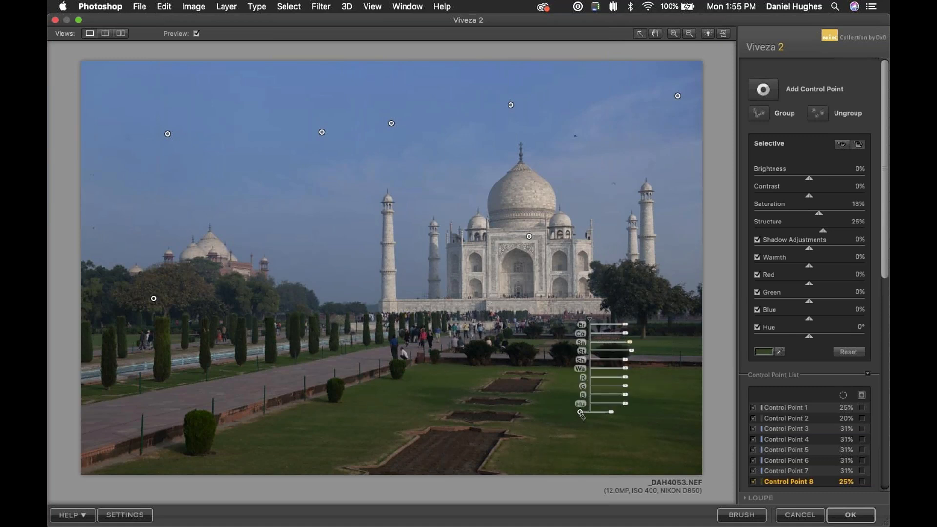
{"action": "left_click_drag", "start_coordinate": [614, 416], "coordinate": [561, 410]}
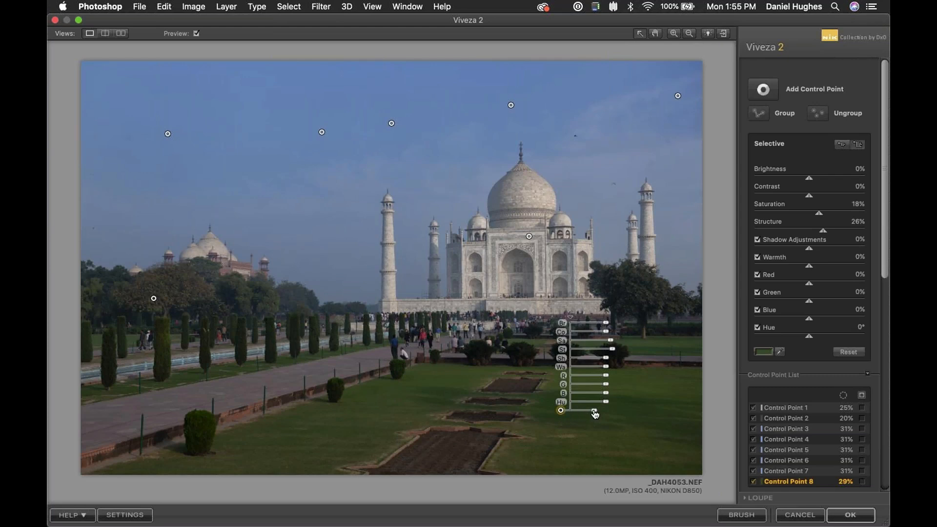
{"action": "left_click_drag", "start_coordinate": [595, 414], "coordinate": [576, 420]}
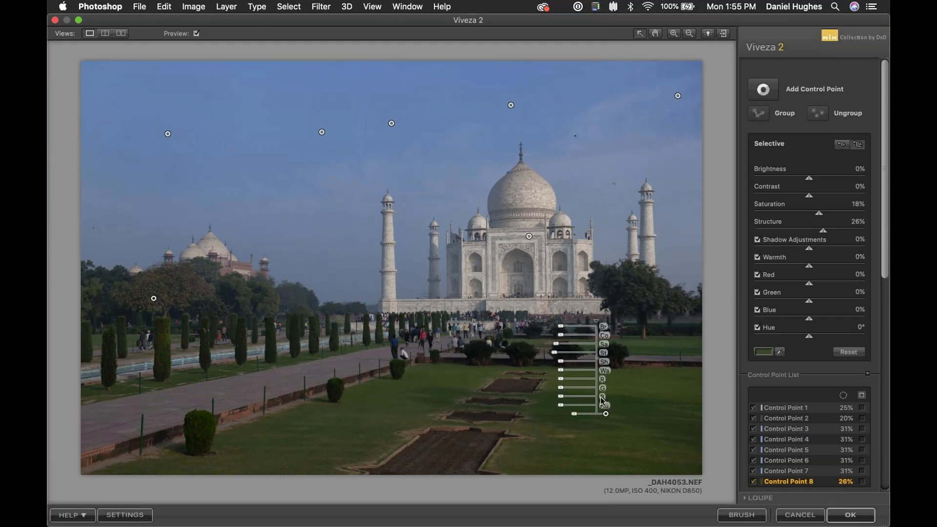
{"action": "left_click_drag", "start_coordinate": [561, 335], "coordinate": [560, 336]}
{"action": "left_click_drag", "start_coordinate": [561, 388], "coordinate": [563, 389]}
Step: Cancel the Taj Mahal adjustments and open Demo image CP.tif in Viveza 2
{"action": "left_click", "coordinate": [800, 516]}
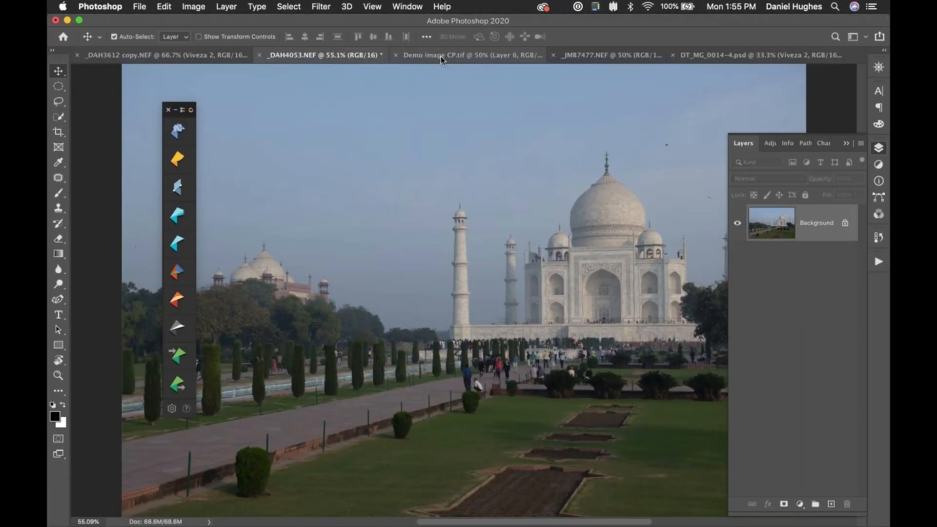
{"action": "left_click", "coordinate": [441, 55]}
{"action": "left_click", "coordinate": [166, 55]}
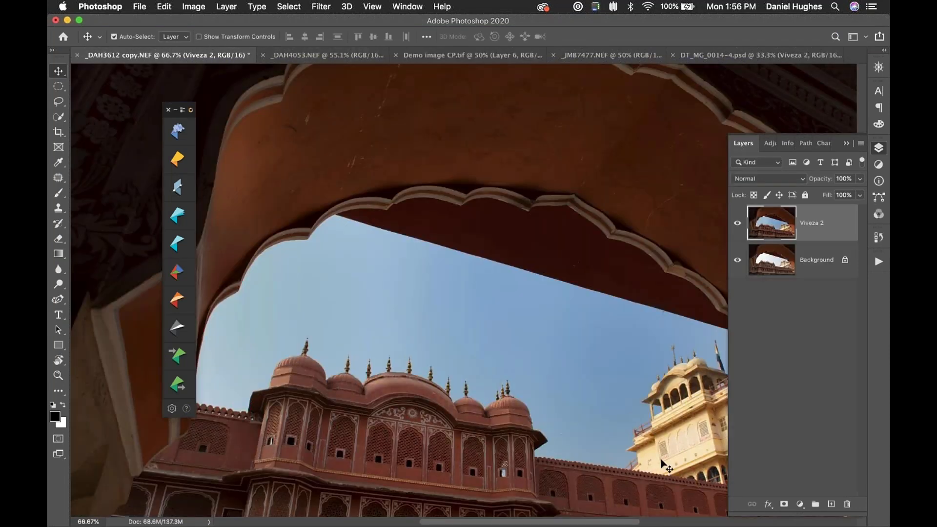
{"action": "left_click", "coordinate": [422, 60]}
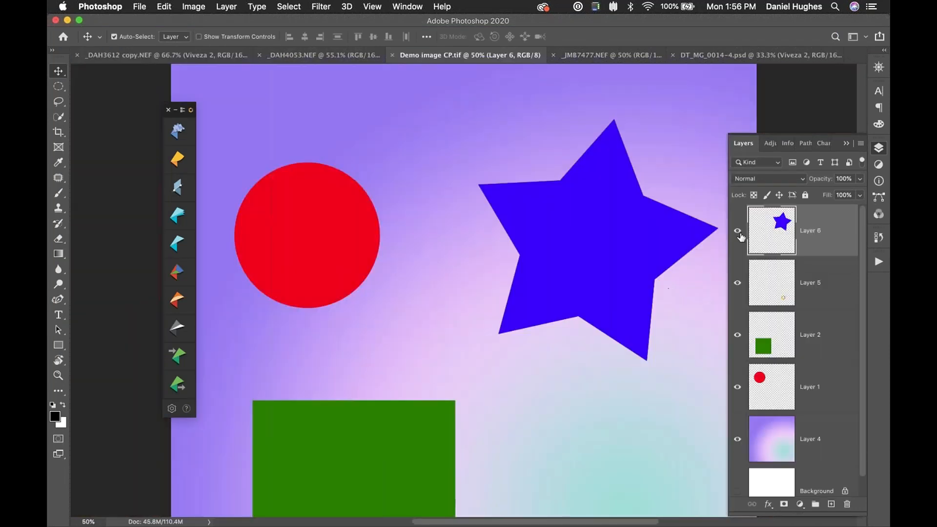
{"action": "left_click", "coordinate": [182, 157]}
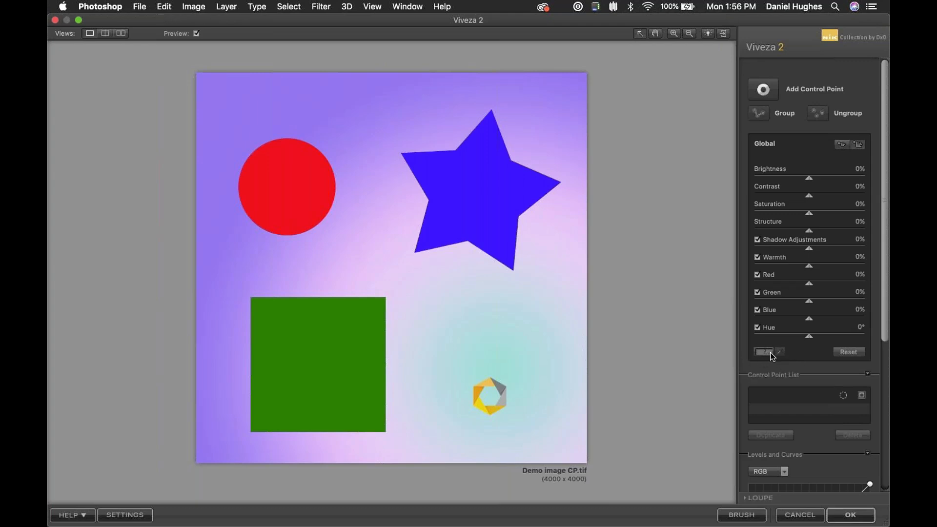
Step: Add a 26% control point on the red circle and recolor it by sampling the blue of the star
{"action": "left_click", "coordinate": [766, 93]}
{"action": "left_click", "coordinate": [287, 185]}
{"action": "left_click_drag", "start_coordinate": [320, 188], "coordinate": [322, 190]}
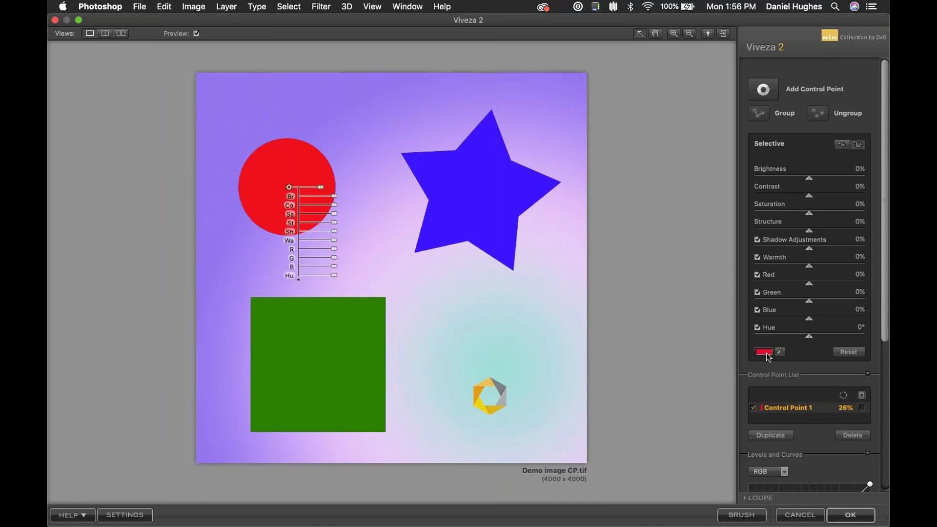
{"action": "mouse_move", "coordinate": [766, 354]}
{"action": "left_click", "coordinate": [780, 350]}
{"action": "left_click", "coordinate": [482, 181]}
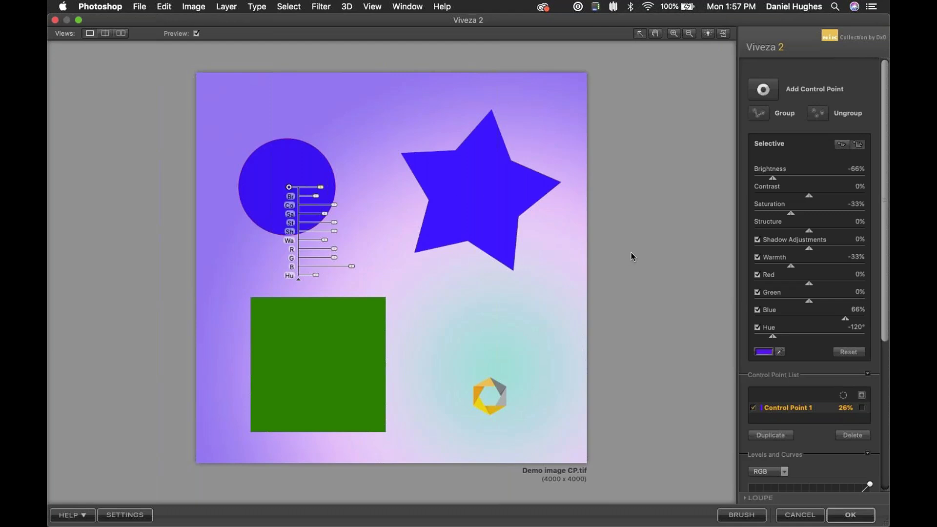
Step: Add a control point on the star, recolor it with the square's green, and set its size to 50% and brightness to -58%
{"action": "left_click", "coordinate": [764, 90]}
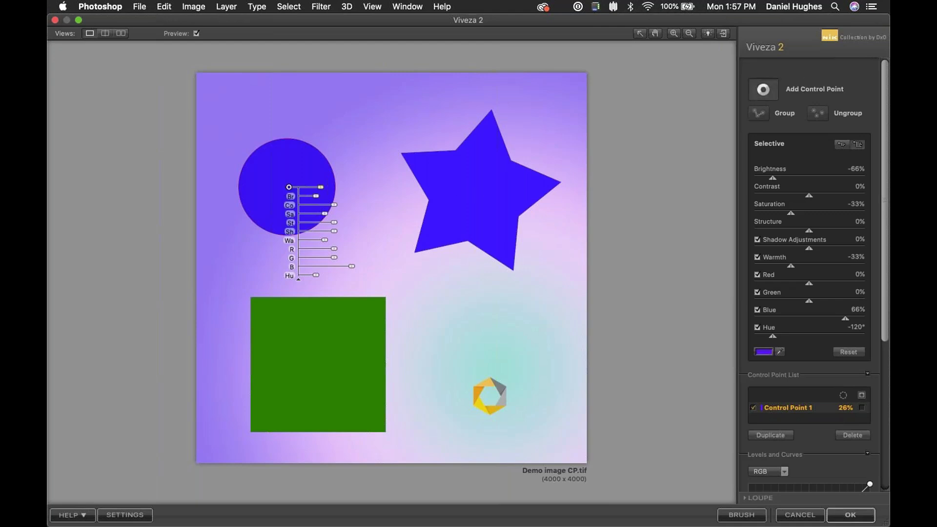
{"action": "left_click", "coordinate": [481, 192]}
{"action": "left_click_drag", "start_coordinate": [518, 197], "coordinate": [514, 192]}
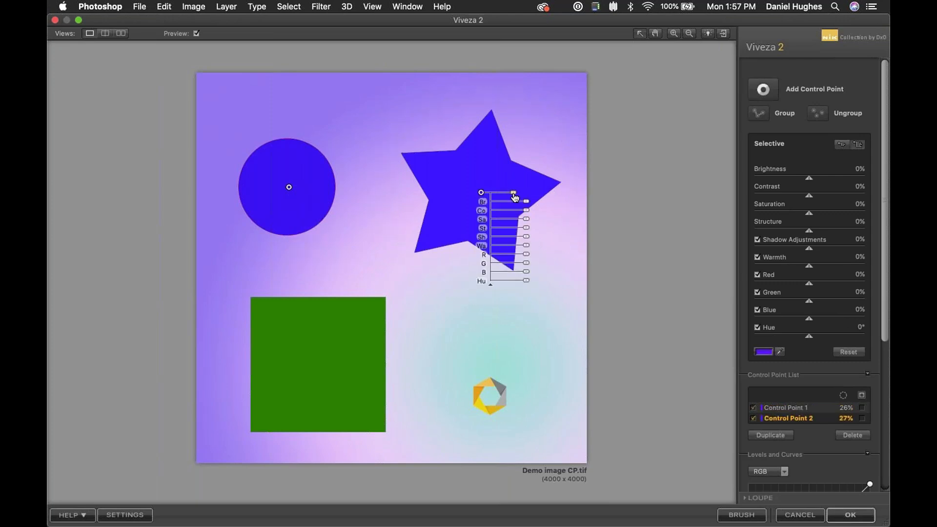
{"action": "left_click", "coordinate": [780, 351]}
{"action": "left_click", "coordinate": [780, 352]}
{"action": "left_click", "coordinate": [780, 352]}
{"action": "left_click", "coordinate": [320, 361]}
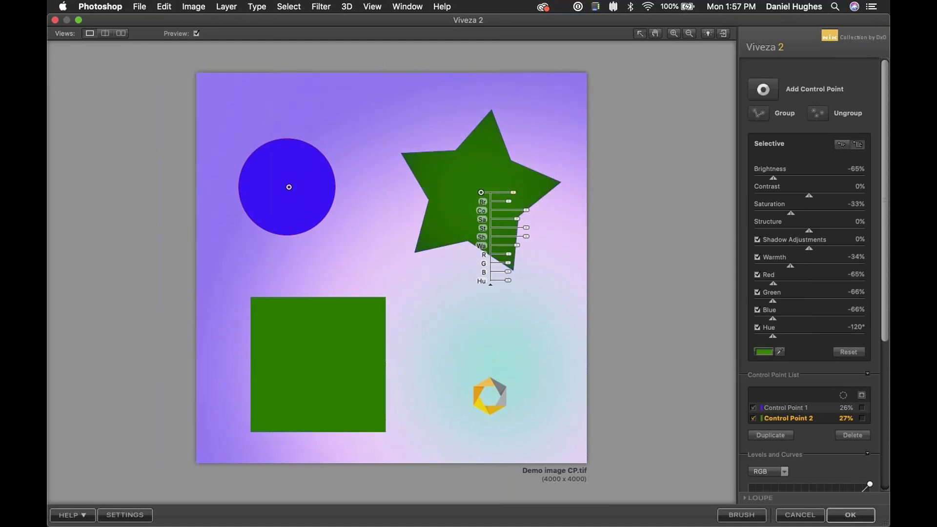
{"action": "mouse_move", "coordinate": [513, 192]}
{"action": "left_mouse_down"}
{"action": "mouse_move", "coordinate": [531, 195]}
{"action": "mouse_move", "coordinate": [511, 205]}
{"action": "left_mouse_up"}
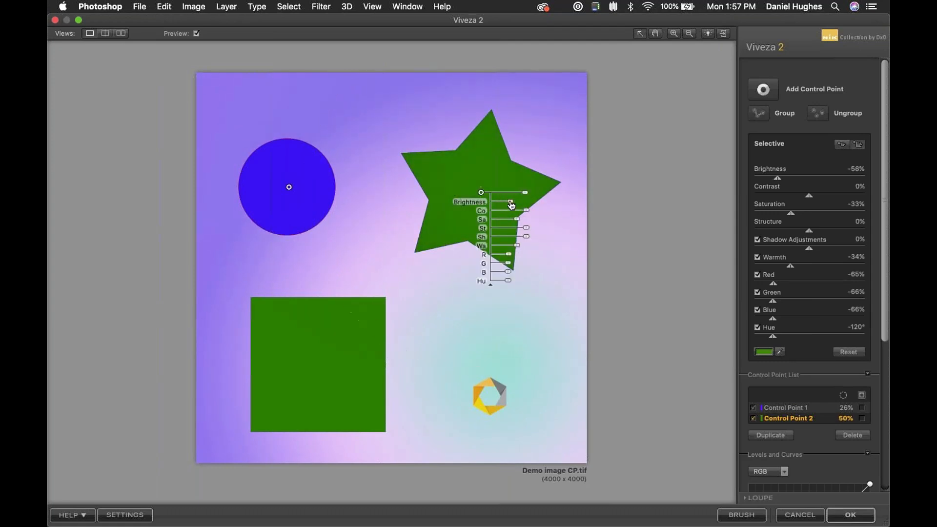
{"action": "left_click", "coordinate": [448, 193]}
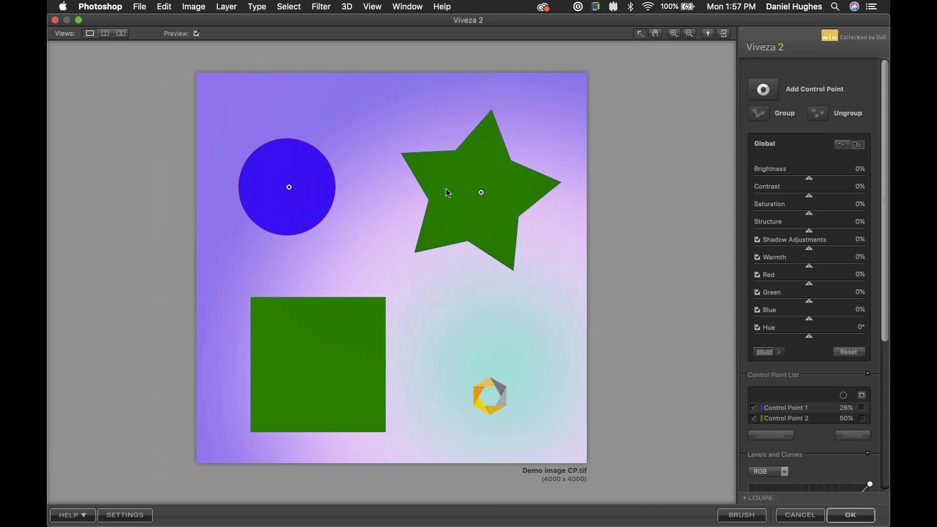
Step: Delete the control points on the star and the circle
{"action": "left_click", "coordinate": [482, 194]}
{"action": "key", "text": "Delete"}
{"action": "left_click", "coordinate": [289, 187]}
{"action": "key", "text": "Delete"}
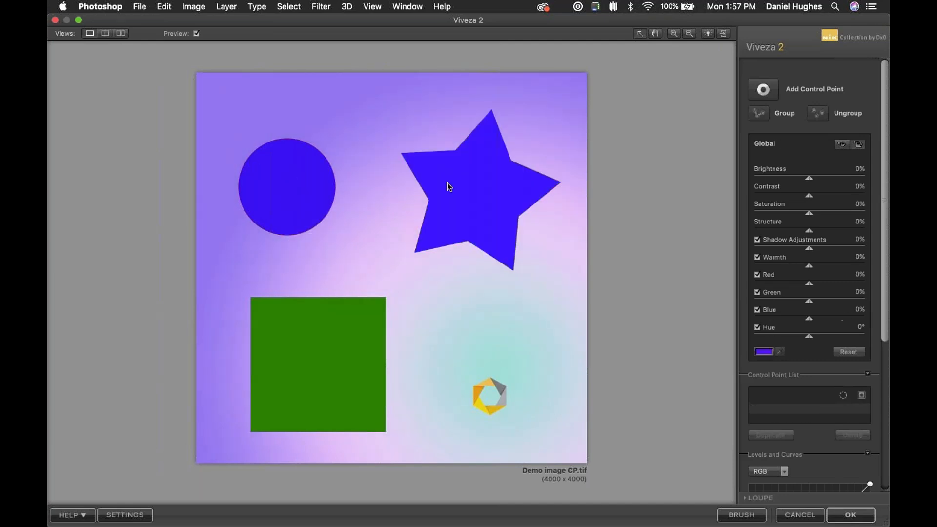
Step: Place a new control point on the red circle and set its size to 22%
{"action": "left_click", "coordinate": [763, 90]}
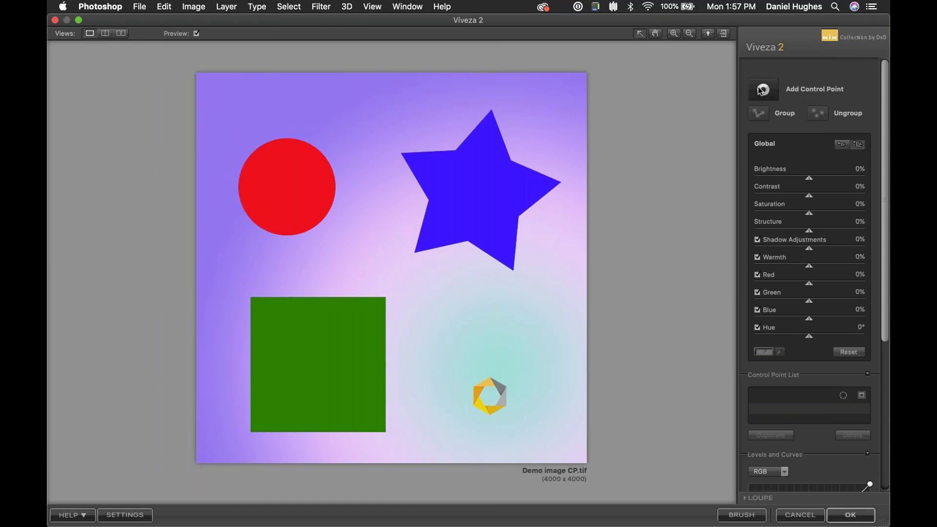
{"action": "left_click", "coordinate": [290, 189]}
{"action": "left_click_drag", "start_coordinate": [321, 192], "coordinate": [319, 190]}
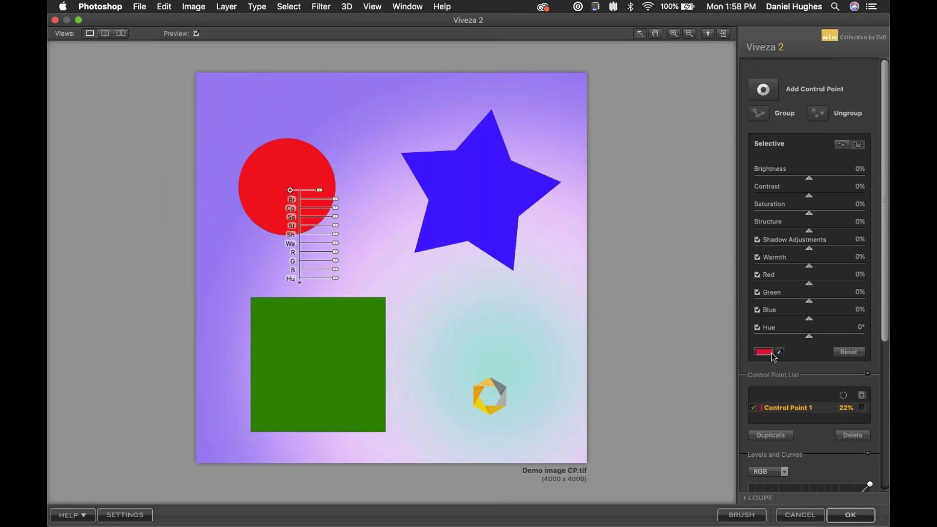
Step: Change the circle control point's color to light blue 00d6fa with the Color Picker
{"action": "mouse_move", "coordinate": [764, 356]}
{"action": "left_click", "coordinate": [764, 353]}
{"action": "left_click_drag", "start_coordinate": [523, 92], "coordinate": [519, 101]}
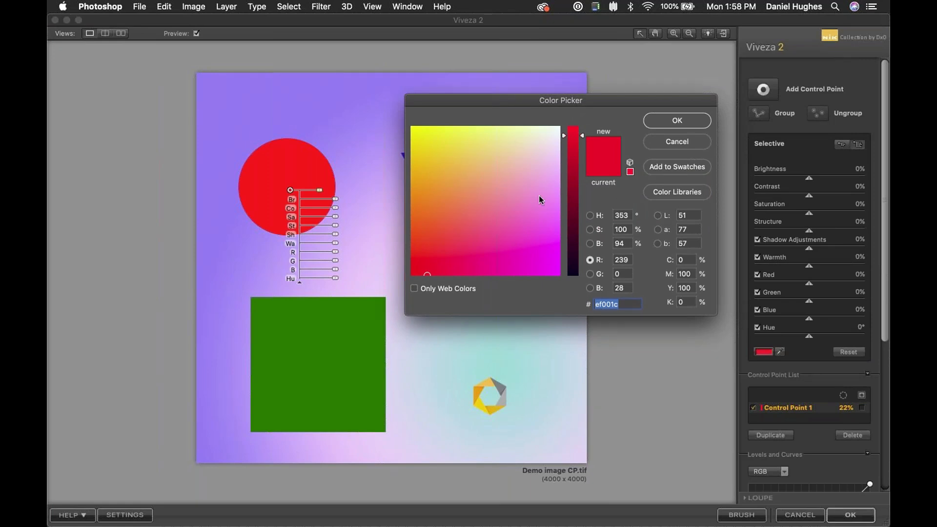
{"action": "left_click", "coordinate": [477, 190]}
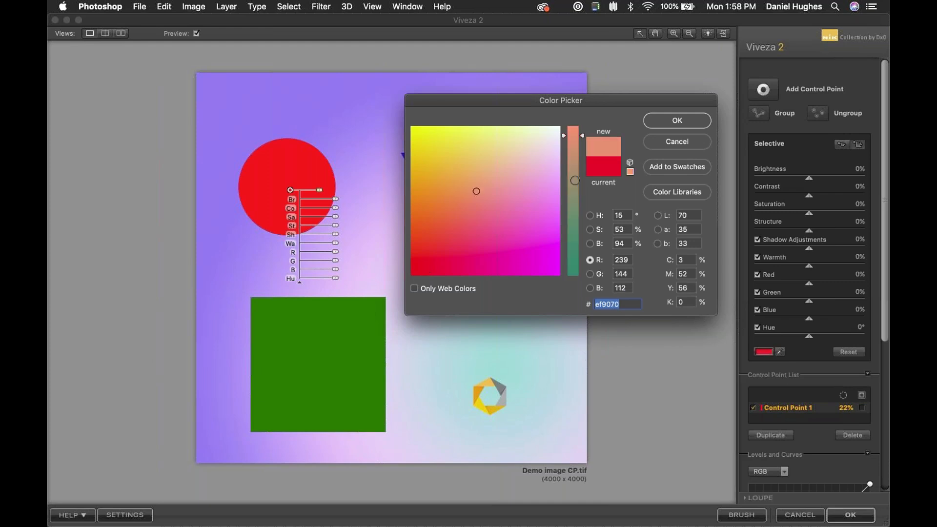
{"action": "left_click_drag", "start_coordinate": [574, 180], "coordinate": [577, 281]}
{"action": "mouse_move", "coordinate": [515, 232]}
{"action": "left_mouse_down"}
{"action": "mouse_move", "coordinate": [530, 225]}
{"action": "mouse_move", "coordinate": [557, 150]}
{"action": "left_mouse_up"}
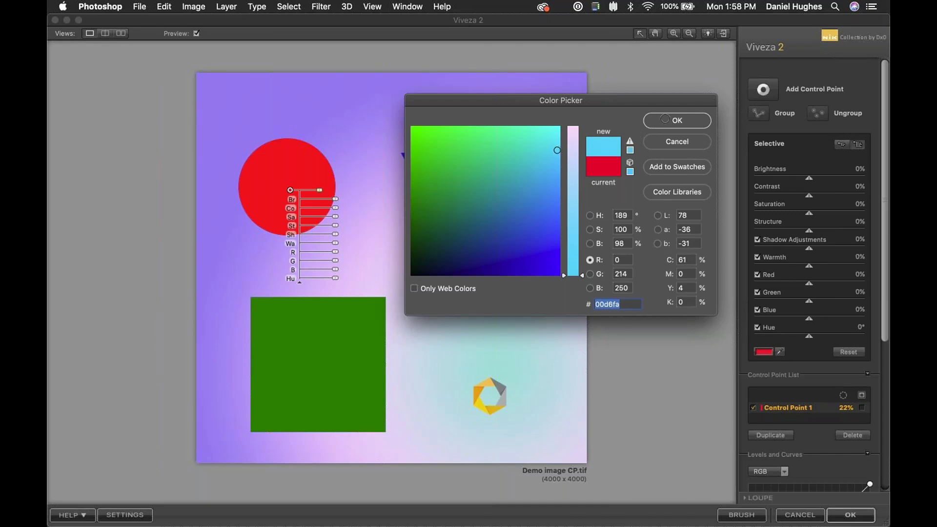
{"action": "left_click", "coordinate": [664, 119]}
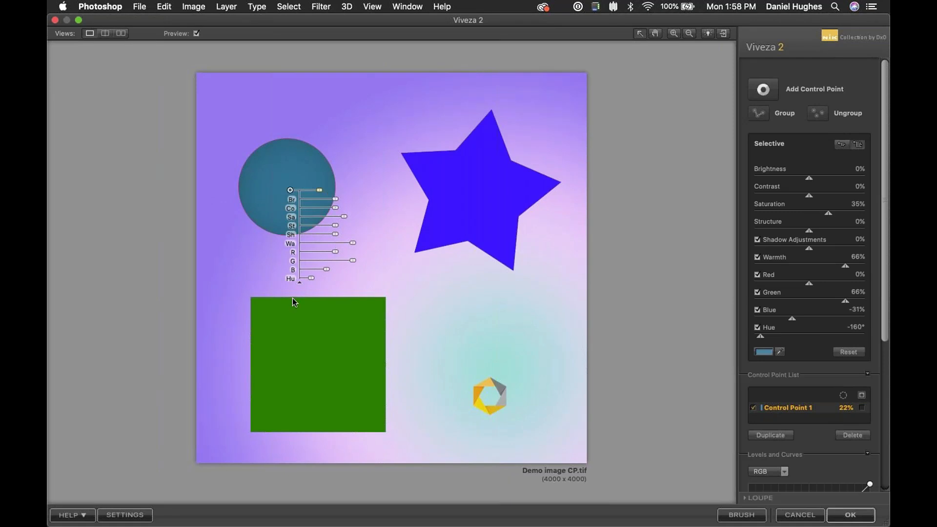
Step: Set the circle control point's brightness to 13%, and cancel the Viveza 2 adjustments
{"action": "left_click_drag", "start_coordinate": [336, 199], "coordinate": [340, 200]}
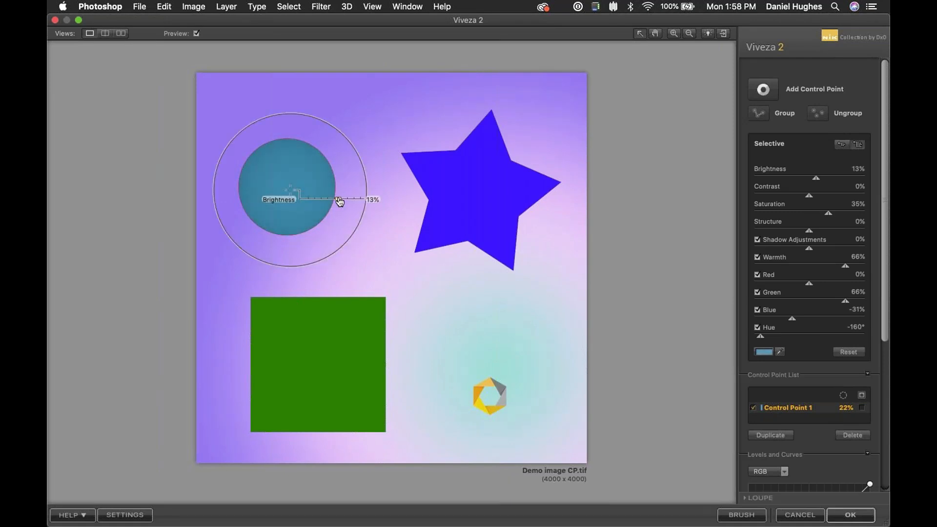
{"action": "left_click", "coordinate": [669, 376]}
{"action": "left_click", "coordinate": [800, 515]}
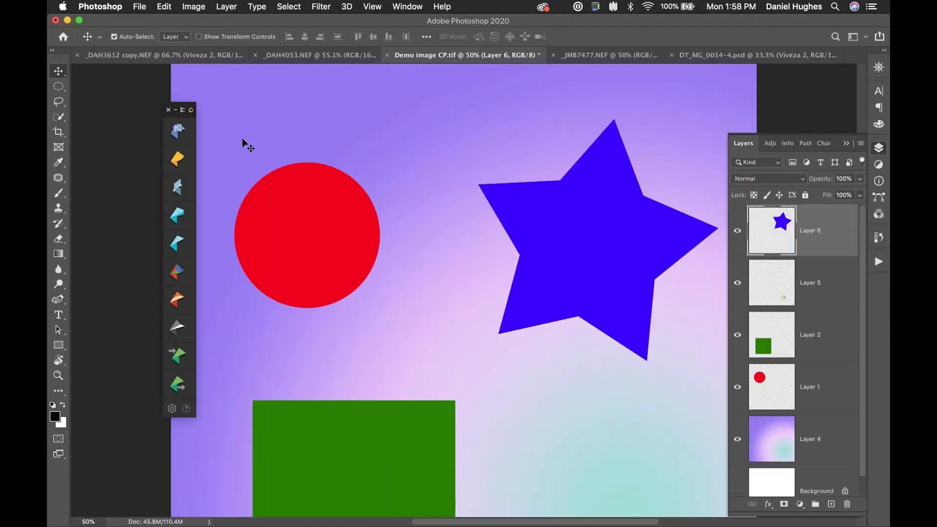
Step: Switch to the _DAH3612 copy.NEF image and open its Viveza 2 layer in Viveza 2
{"action": "left_click", "coordinate": [187, 53]}
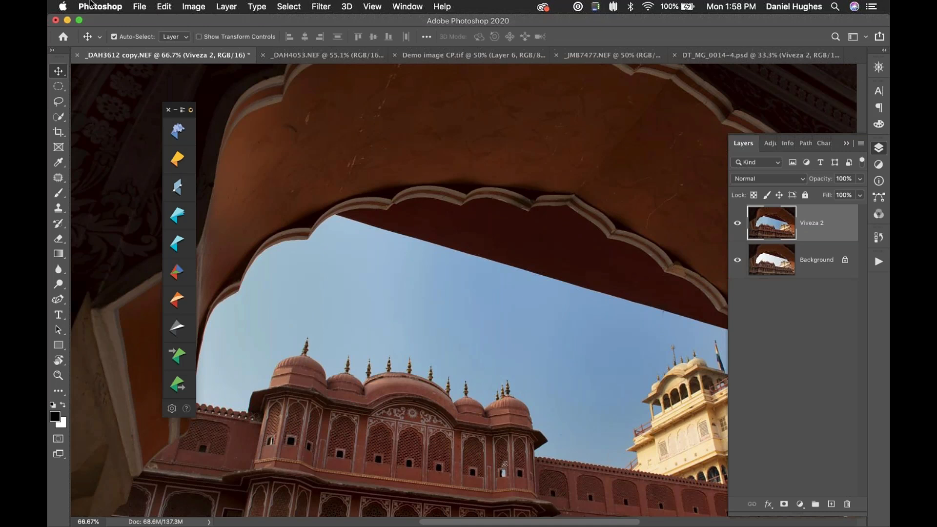
{"action": "left_click", "coordinate": [176, 160]}
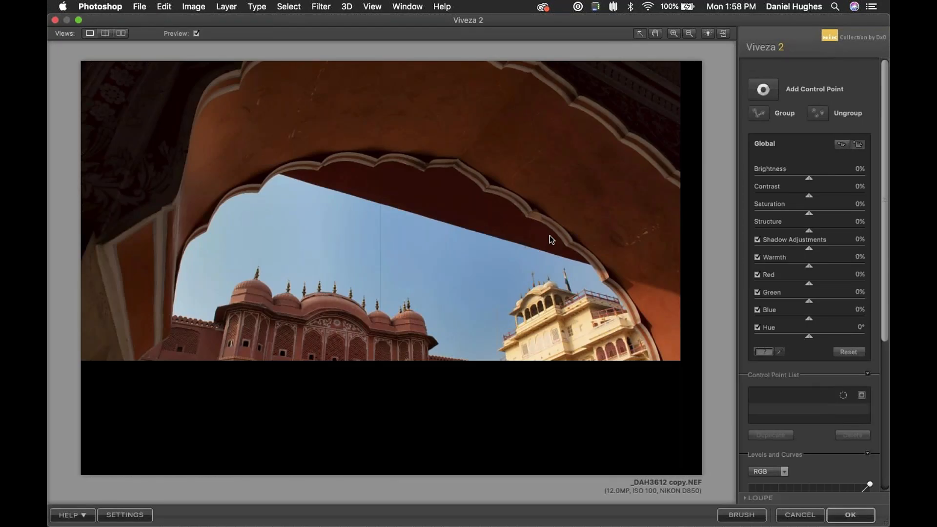
Step: Place a control point on the yellow building and set its size to 20%
{"action": "left_click", "coordinate": [763, 90]}
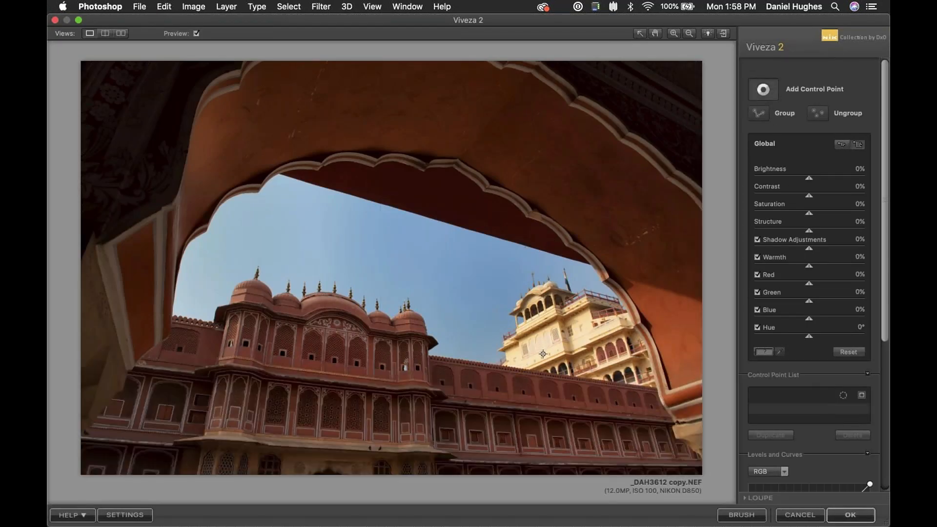
{"action": "left_click", "coordinate": [542, 353]}
{"action": "key", "text": "space"}
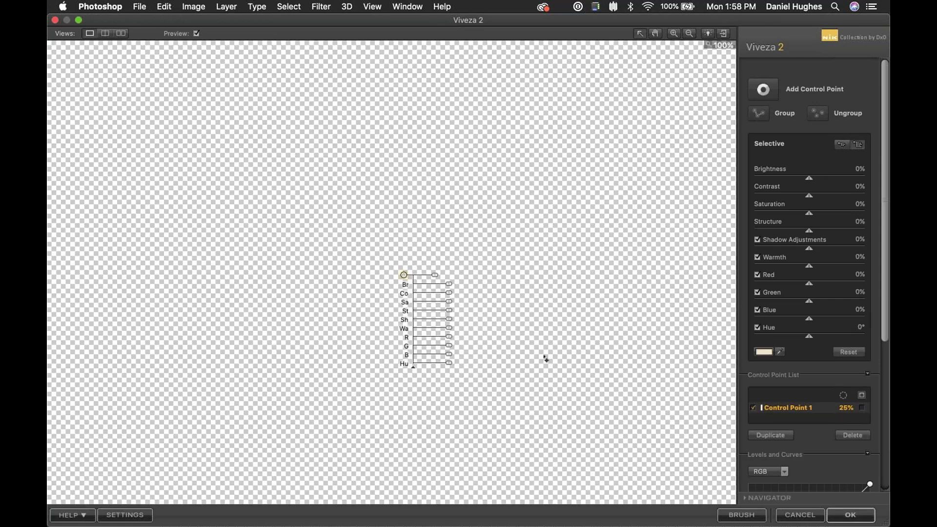
{"action": "key", "text": "space"}
{"action": "left_click_drag", "start_coordinate": [545, 355], "coordinate": [544, 353]}
{"action": "left_click", "coordinate": [576, 352]}
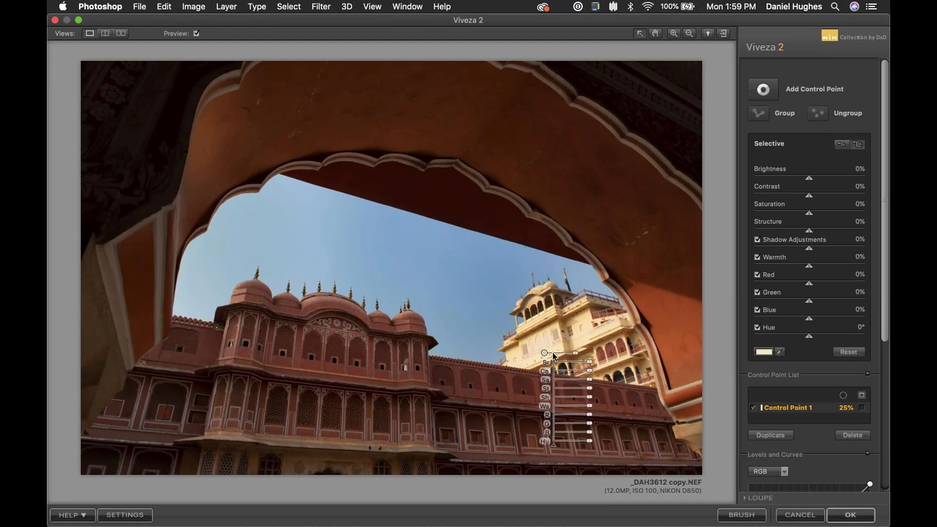
{"action": "left_click", "coordinate": [575, 353]}
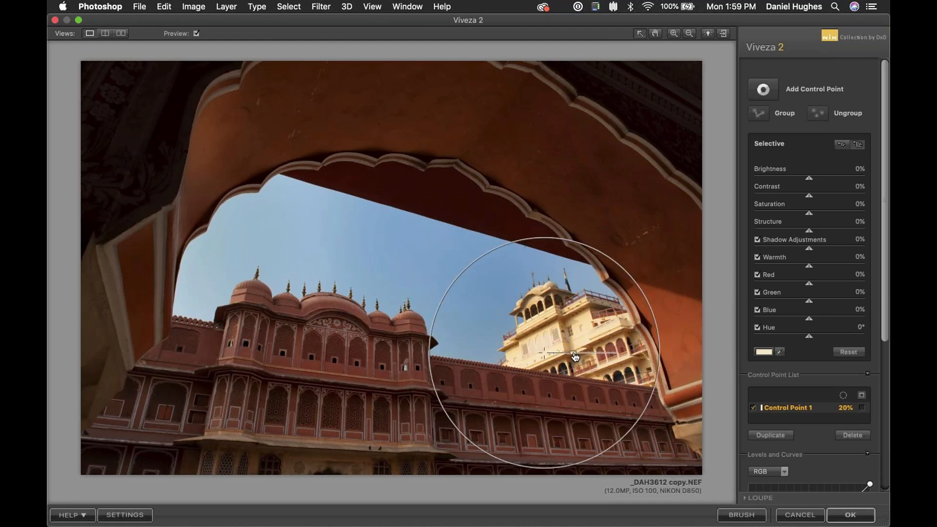
{"action": "left_click_drag", "start_coordinate": [575, 356], "coordinate": [573, 354]}
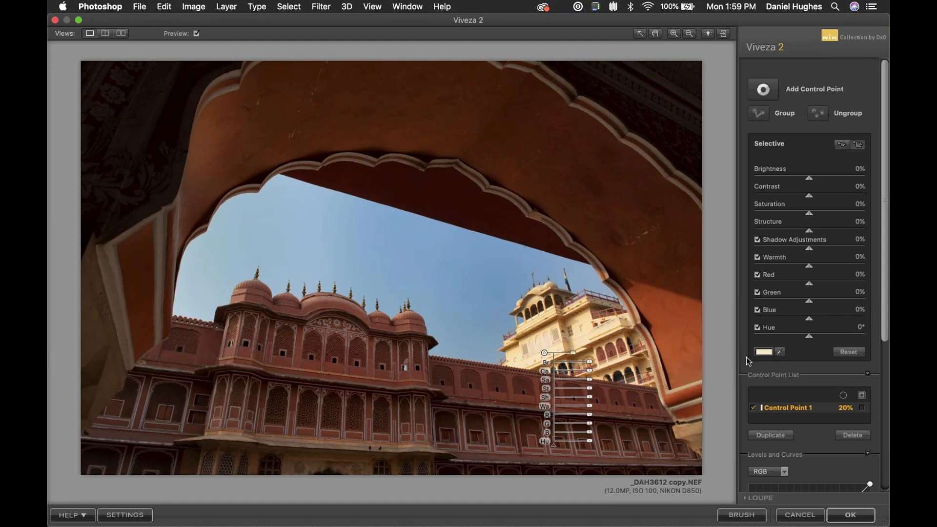
Step: Recolor the yellow building's control point with a color sampled from the orange arch, and shift the point slightly along the wall
{"action": "left_click", "coordinate": [779, 351]}
{"action": "left_click", "coordinate": [200, 135]}
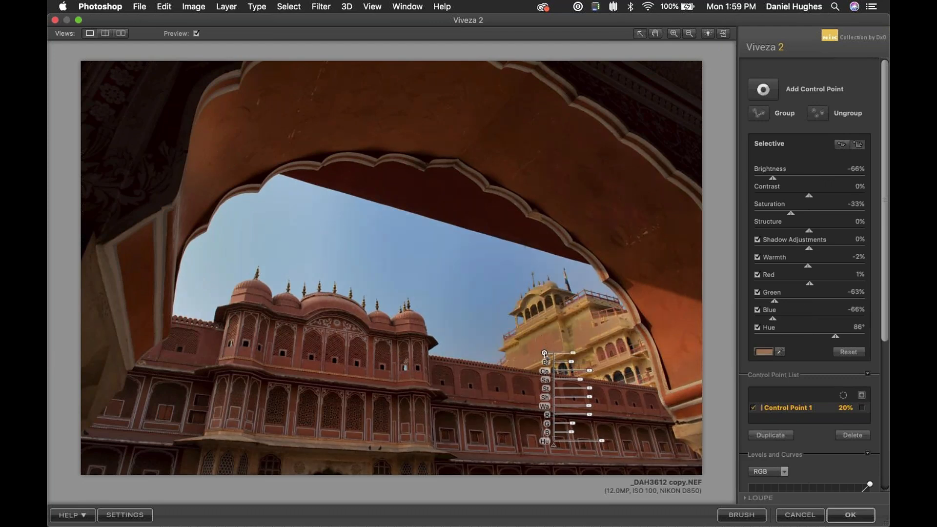
{"action": "mouse_move", "coordinate": [545, 357]}
{"action": "left_mouse_down"}
{"action": "mouse_move", "coordinate": [586, 349]}
{"action": "mouse_move", "coordinate": [591, 358]}
{"action": "mouse_move", "coordinate": [553, 352]}
{"action": "left_mouse_up"}
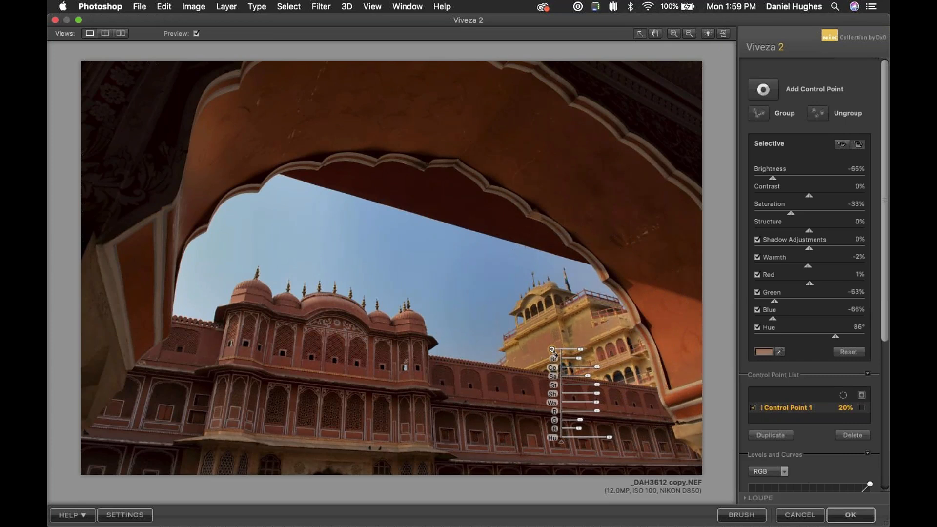
Step: Duplicate the control point higher on the yellow building, delete the duplicate, and reposition the original point slightly
{"action": "left_click_drag", "start_coordinate": [553, 352], "coordinate": [547, 337]}
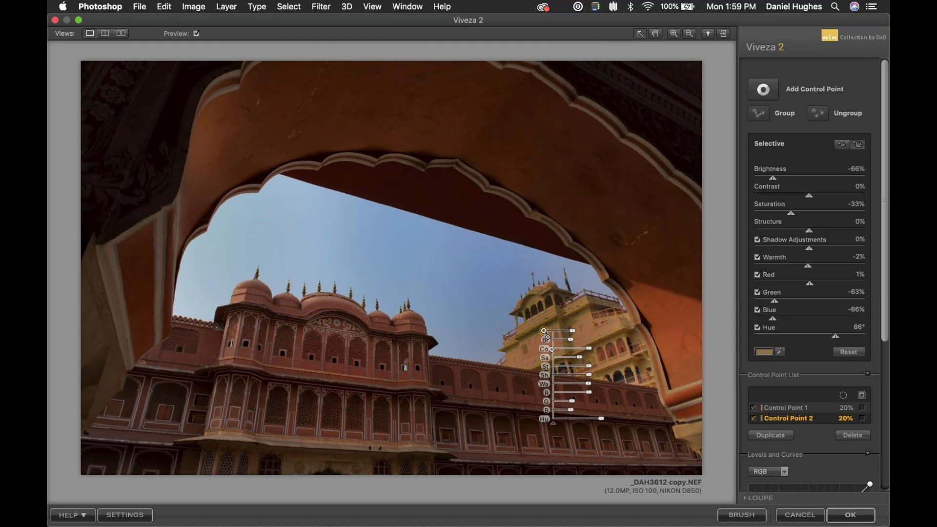
{"action": "key", "text": "BackSpace"}
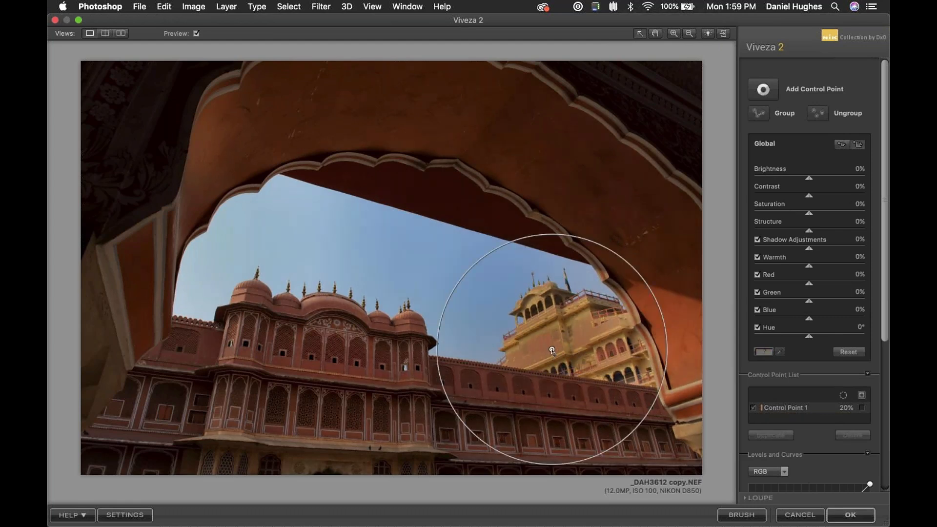
{"action": "left_click", "coordinate": [552, 351]}
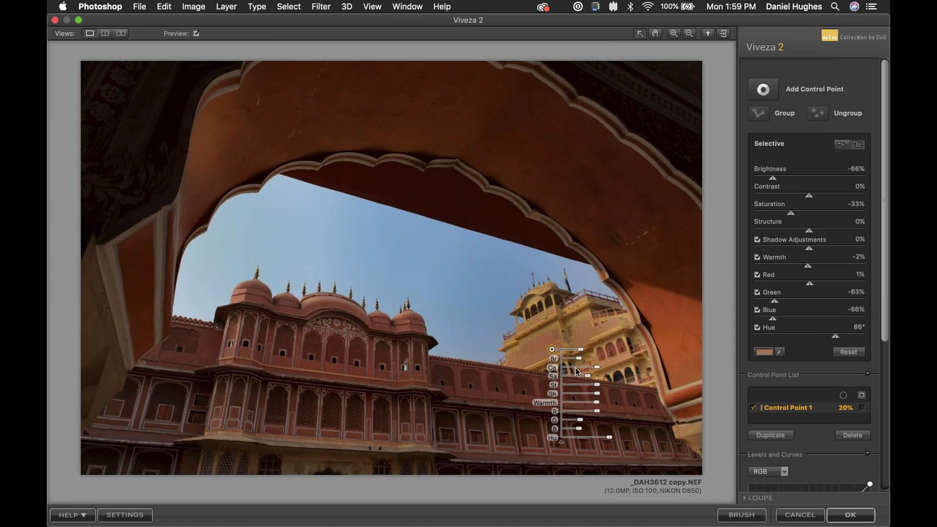
{"action": "left_click_drag", "start_coordinate": [553, 353], "coordinate": [551, 351]}
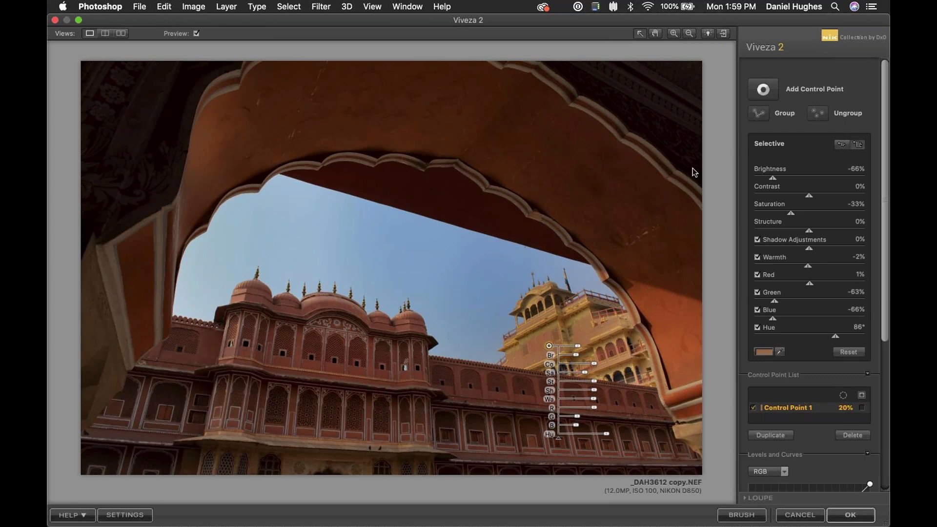
Step: Add a new control point above the first on the yellow building and recolor it with a color sampled from the arch
{"action": "left_click", "coordinate": [763, 89]}
{"action": "left_click", "coordinate": [546, 330]}
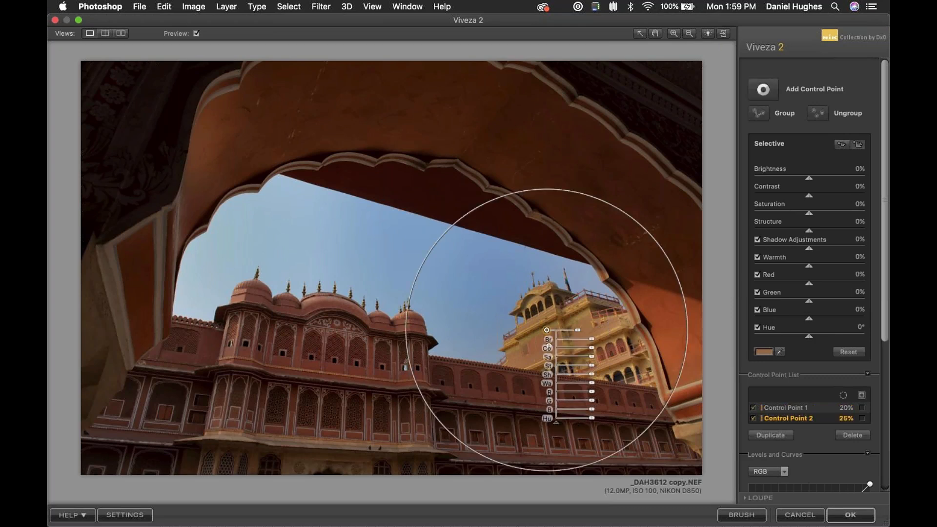
{"action": "left_click", "coordinate": [780, 351]}
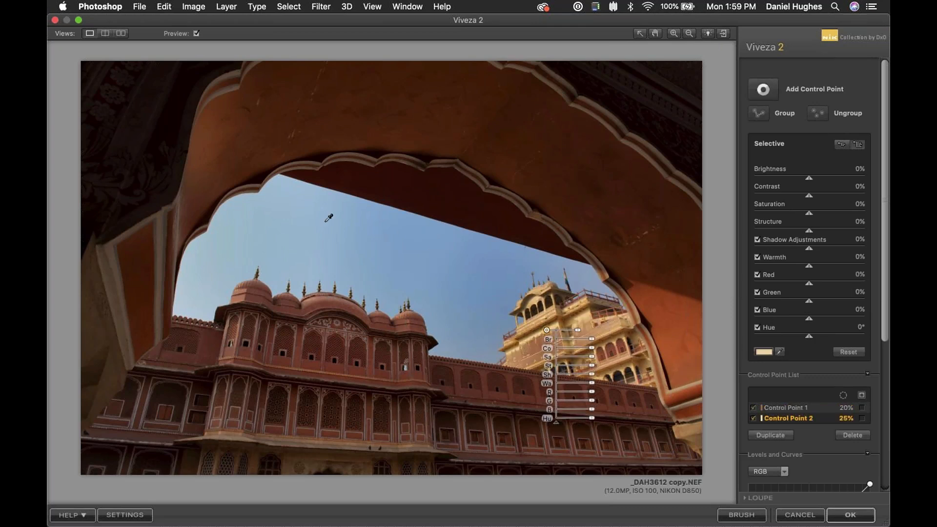
{"action": "left_click", "coordinate": [207, 135]}
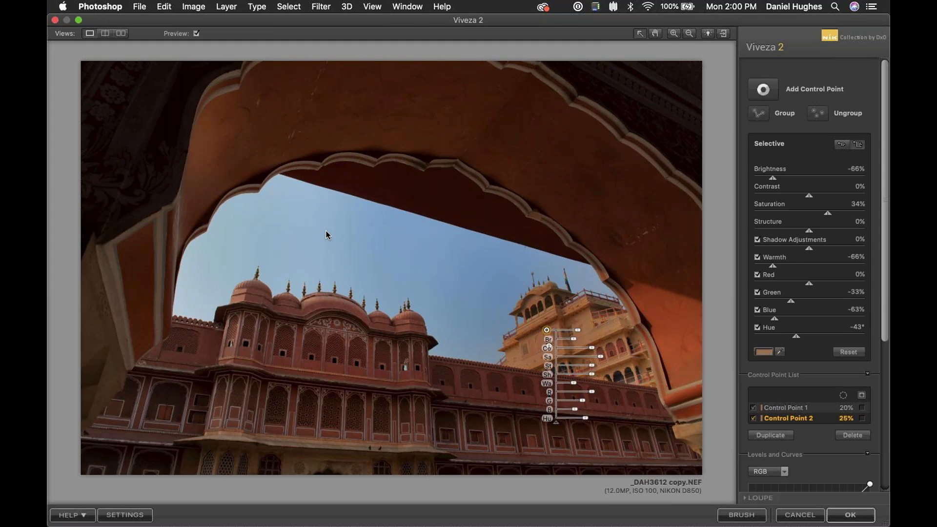
Step: Select both control points on the yellow building and delete them
{"action": "double_click", "coordinate": [536, 306]}
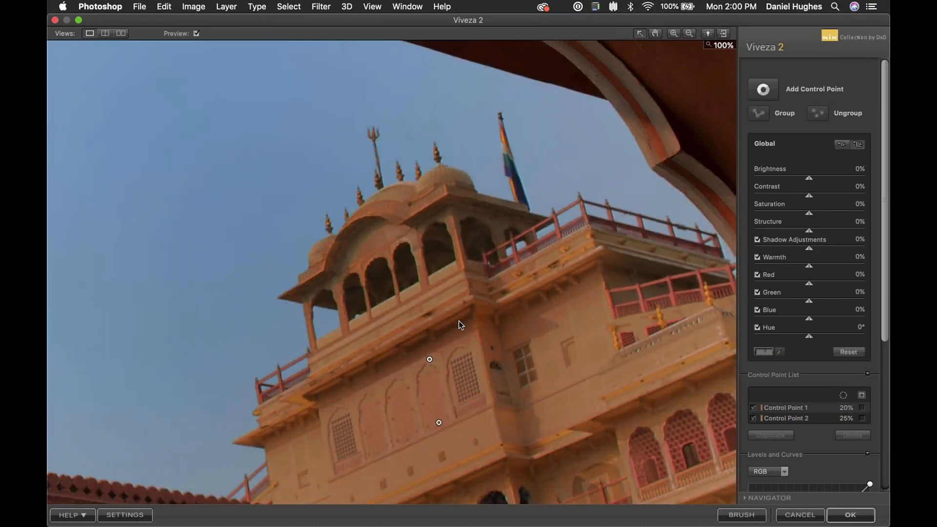
{"action": "double_click", "coordinate": [458, 321]}
{"action": "left_click_drag", "start_coordinate": [561, 356], "coordinate": [510, 308]}
{"action": "key", "text": "Delete"}
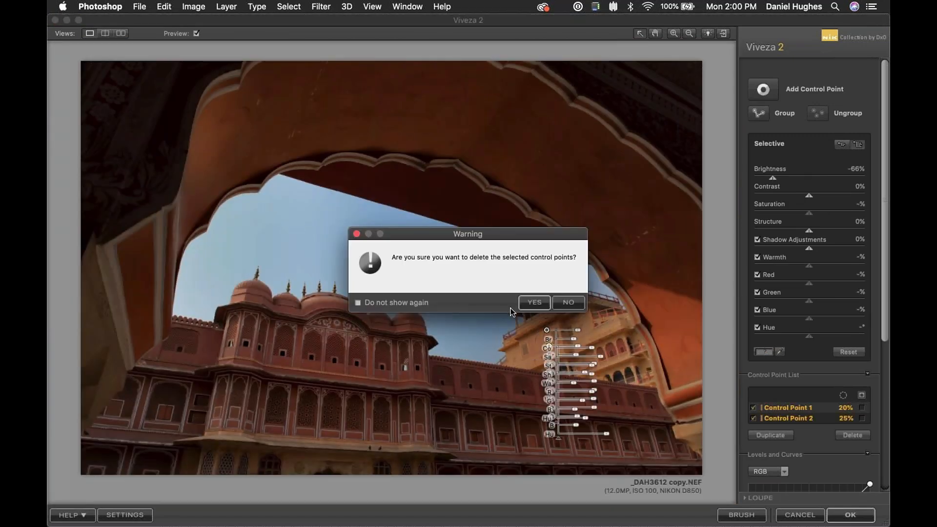
{"action": "left_click", "coordinate": [538, 301]}
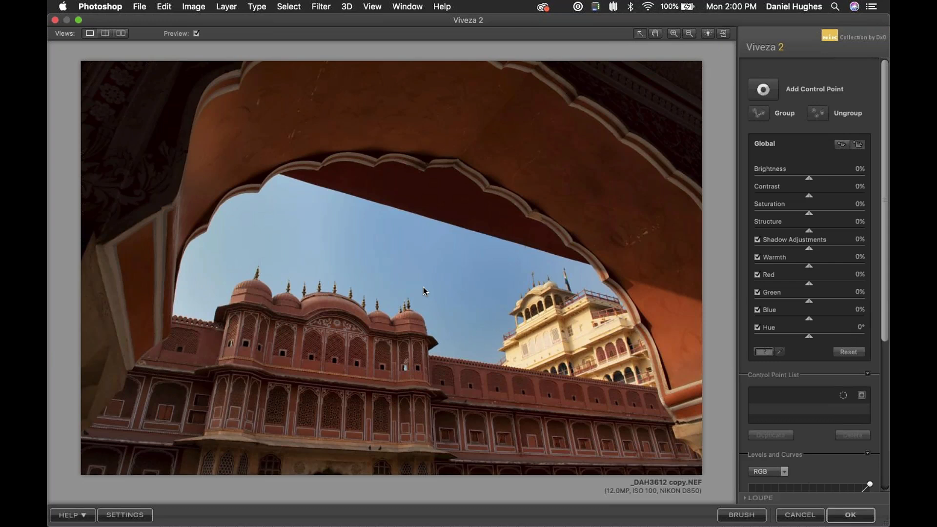
Step: Place a control point on the left part of the red palace wall with a size of 20%
{"action": "left_click", "coordinate": [763, 92]}
{"action": "left_click", "coordinate": [219, 257]}
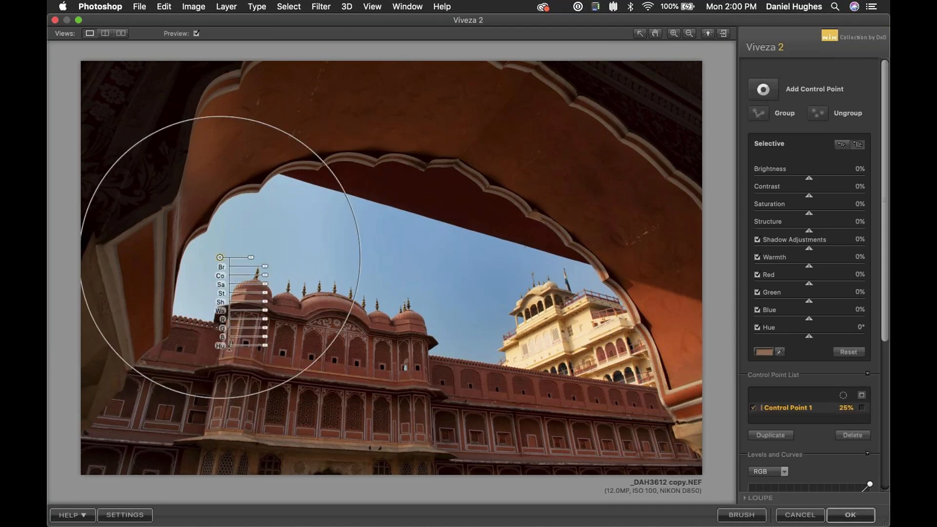
{"action": "left_click_drag", "start_coordinate": [251, 257], "coordinate": [202, 364]}
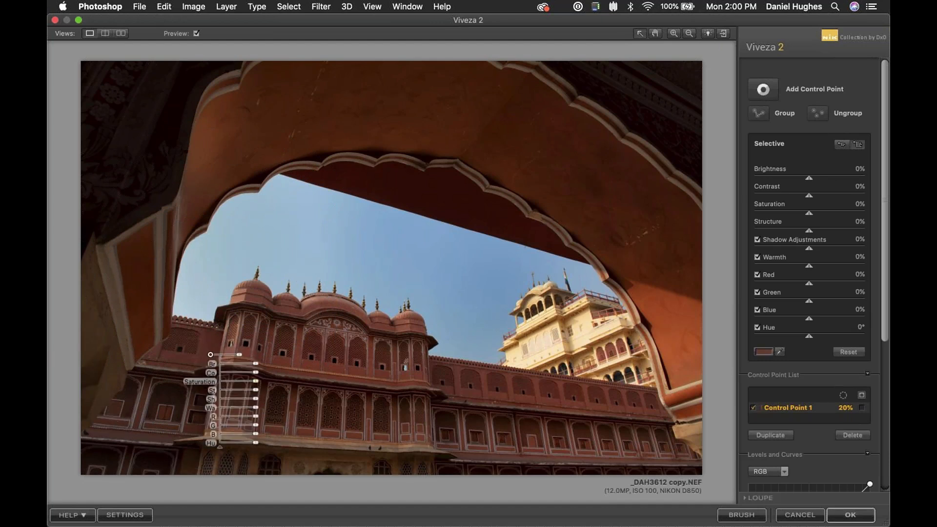
Step: Set the palace control point's structure to 35%, red to 40% and contrast to 31%, and duplicate it three times across the red facade
{"action": "left_click_drag", "start_coordinate": [255, 390], "coordinate": [297, 390]}
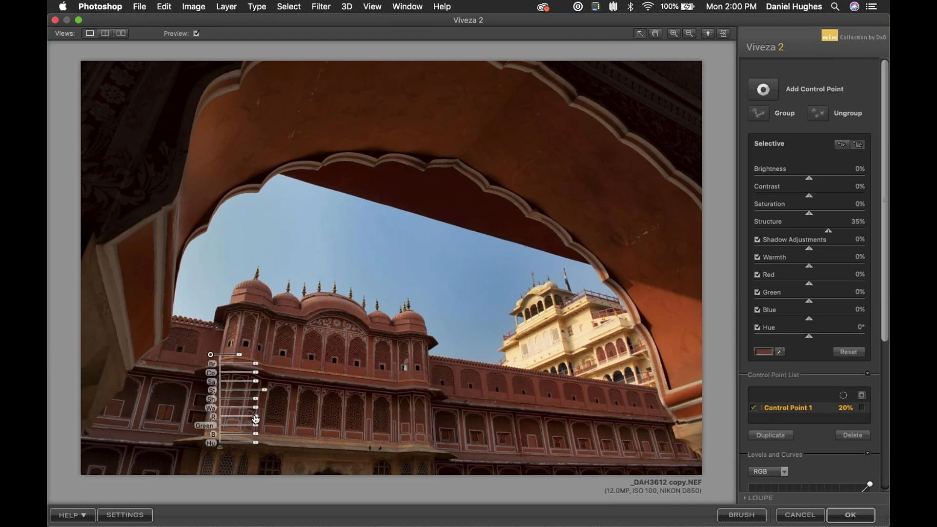
{"action": "left_click_drag", "start_coordinate": [259, 417], "coordinate": [266, 418]}
{"action": "left_click_drag", "start_coordinate": [256, 372], "coordinate": [264, 372]}
{"action": "left_click_drag", "start_coordinate": [211, 355], "coordinate": [617, 412], "text": "alt"}
{"action": "left_click", "coordinate": [515, 410]}
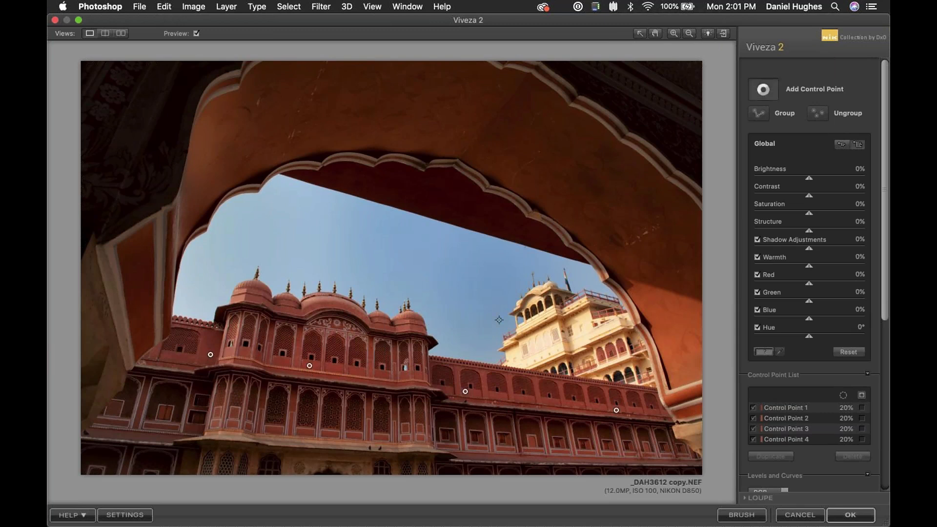
Step: Place a control point on the pale spot in the palace window and set its size to 8%
{"action": "left_click", "coordinate": [405, 367]}
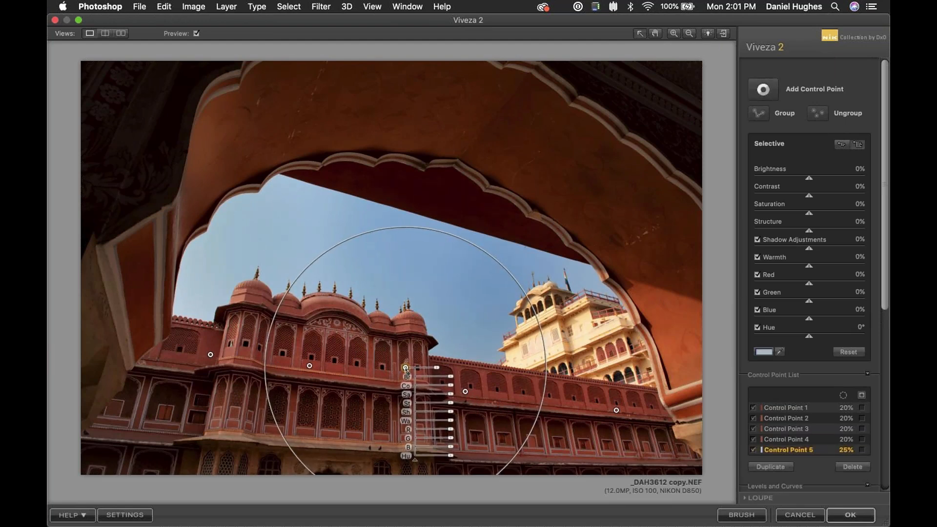
{"action": "left_click_drag", "start_coordinate": [436, 367], "coordinate": [429, 372]}
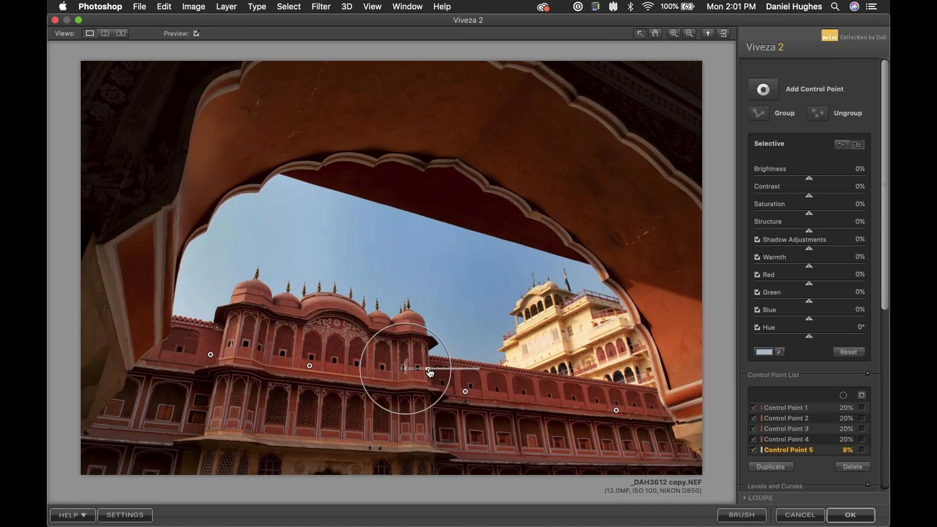
{"action": "left_click", "coordinate": [397, 365]}
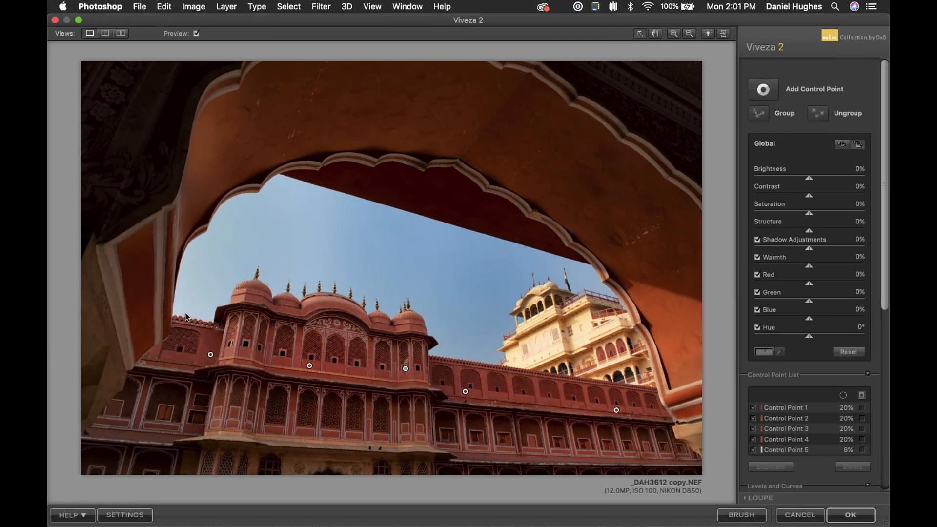
Step: Select all five control points along the palace facade at once, and clear the selection
{"action": "left_click_drag", "start_coordinate": [186, 315], "coordinate": [659, 456]}
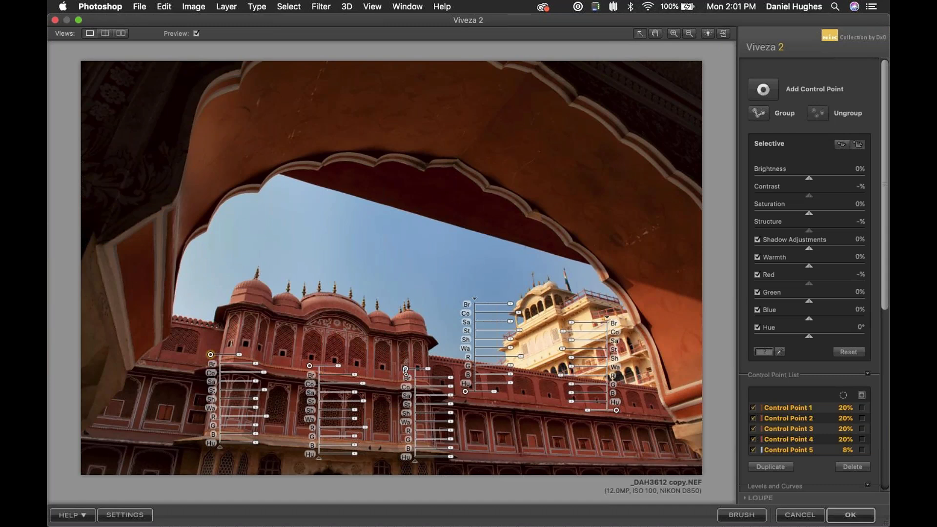
{"action": "left_click", "coordinate": [406, 369]}
{"action": "left_click", "coordinate": [378, 344]}
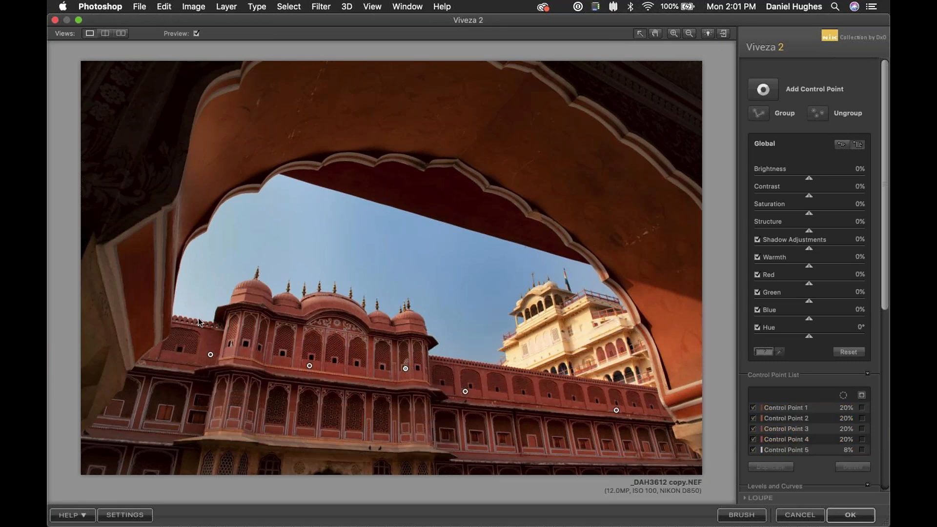
Step: Select four red-wall control points across the facade, leaving out the window point, and combine them into a group
{"action": "left_click", "coordinate": [210, 354]}
{"action": "left_click", "coordinate": [309, 370]}
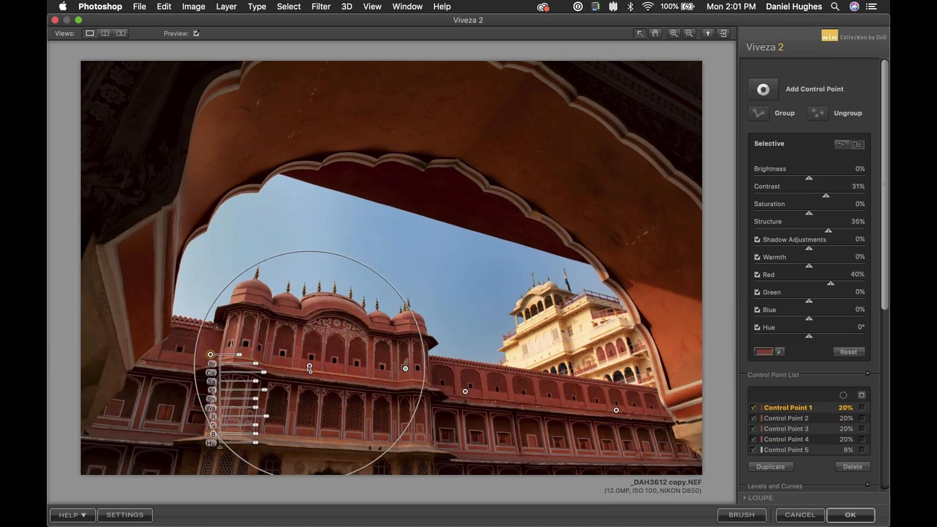
{"action": "left_click", "coordinate": [211, 355], "text": "shift"}
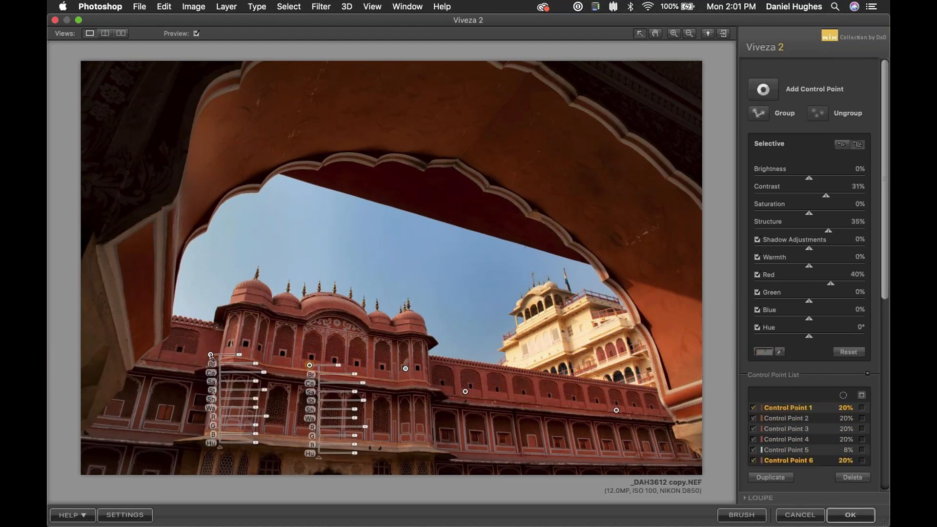
{"action": "left_click", "coordinate": [465, 392], "text": "shift"}
{"action": "left_click", "coordinate": [617, 410], "text": "shift"}
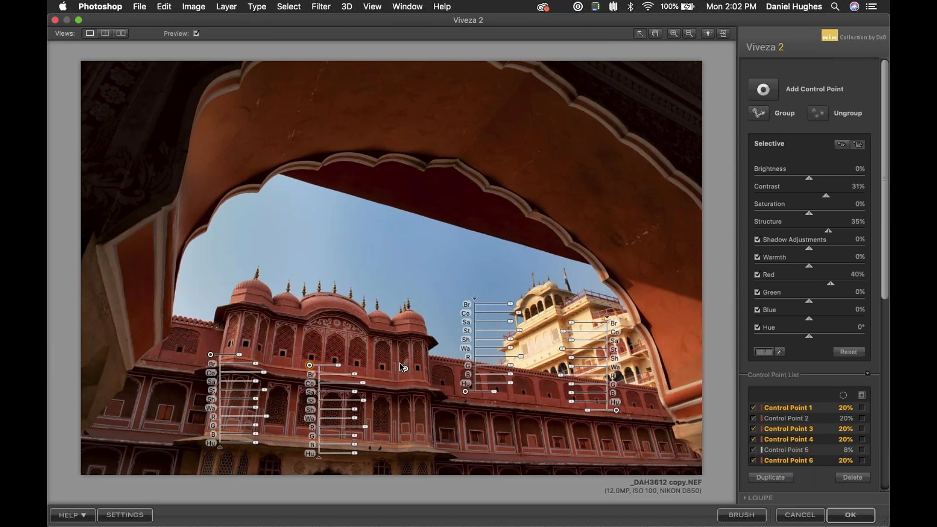
{"action": "left_click", "coordinate": [757, 115]}
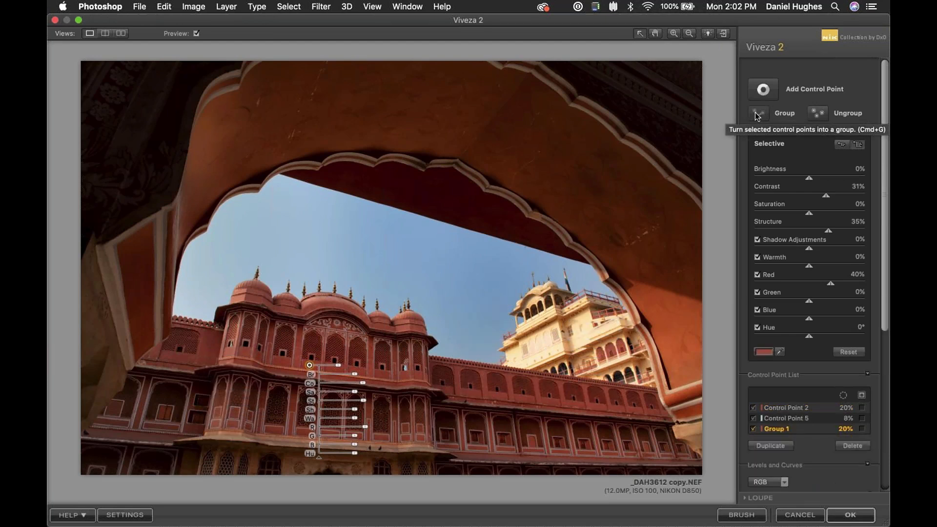
Step: Set the group's brightness to 4% and make its rightmost control point the one that carries the sliders
{"action": "left_click_drag", "start_coordinate": [354, 374], "coordinate": [357, 378]}
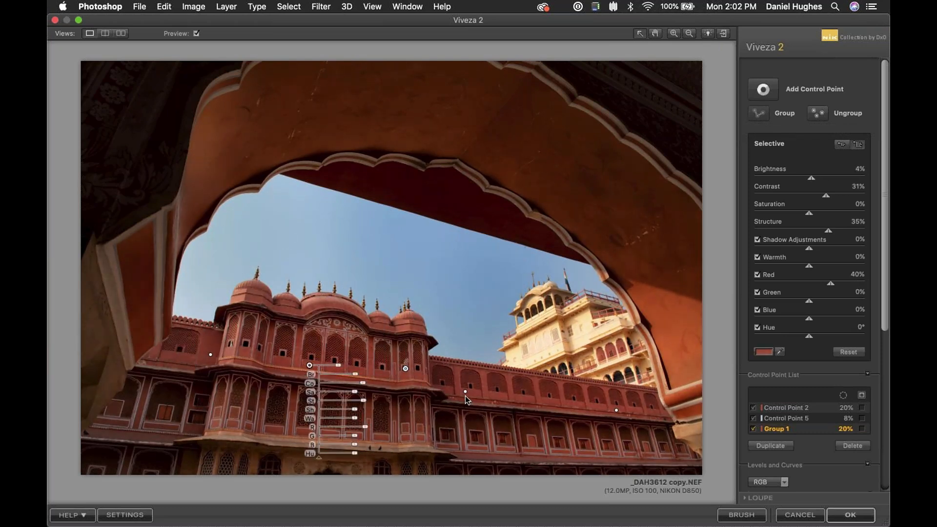
{"action": "left_click", "coordinate": [465, 392]}
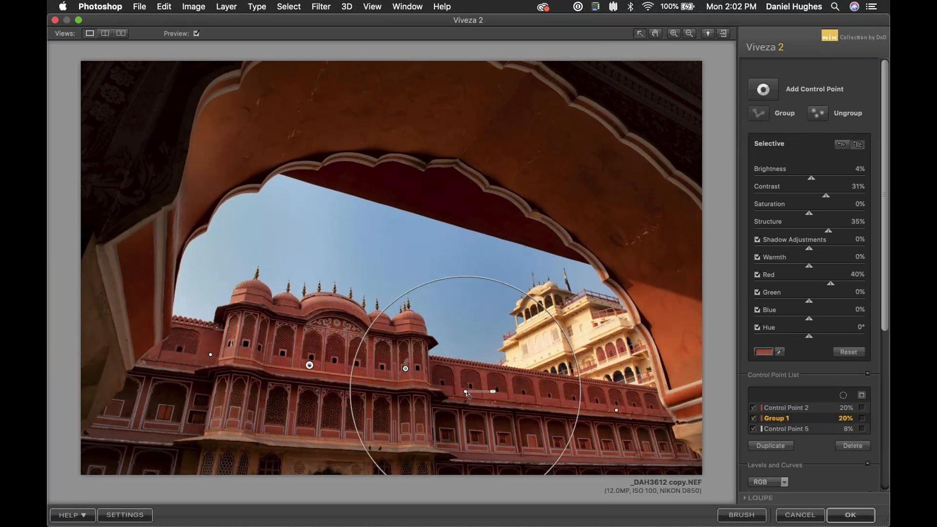
{"action": "left_click", "coordinate": [616, 411]}
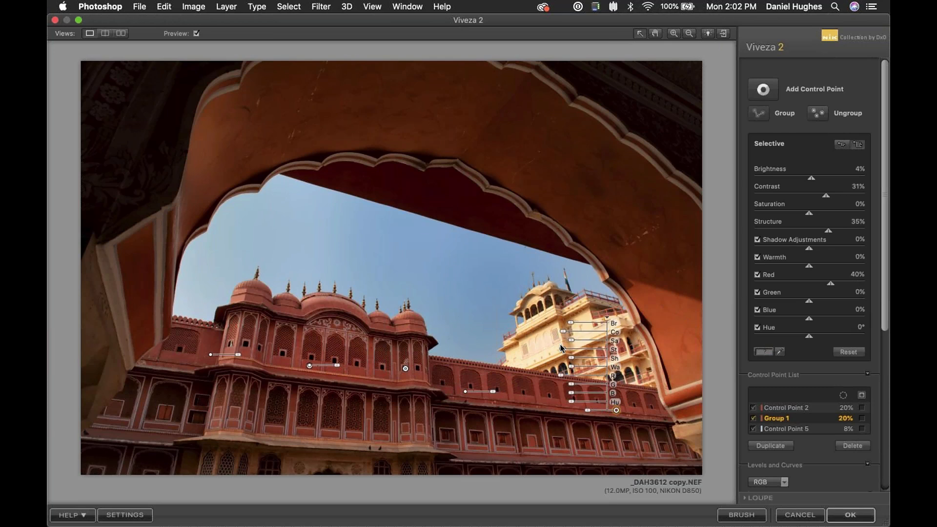
Step: Set the red-wall group's structure to 59% and its blue to -15%, and deselect the group
{"action": "mouse_move", "coordinate": [565, 353]}
{"action": "left_mouse_down"}
{"action": "mouse_move", "coordinate": [574, 354]}
{"action": "mouse_move", "coordinate": [558, 354]}
{"action": "left_mouse_up"}
{"action": "left_click_drag", "start_coordinate": [572, 394], "coordinate": [576, 394]}
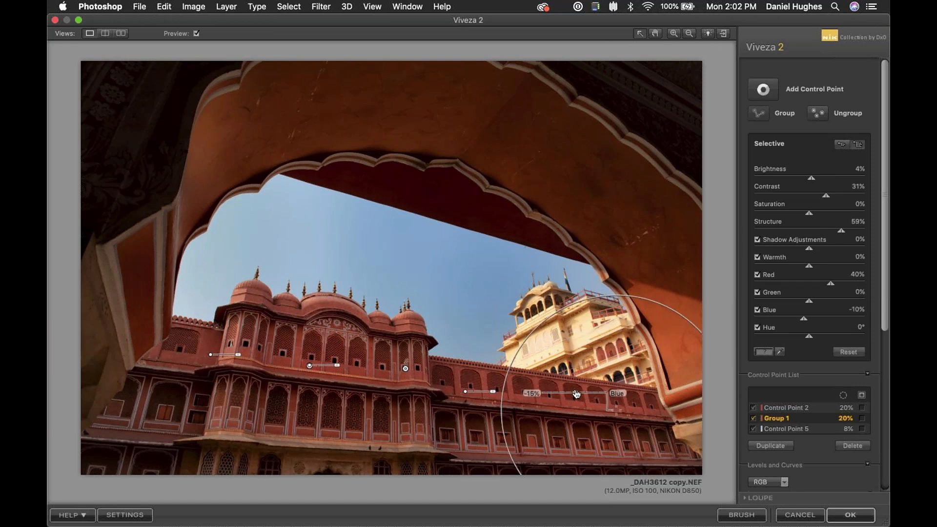
{"action": "left_click", "coordinate": [319, 103]}
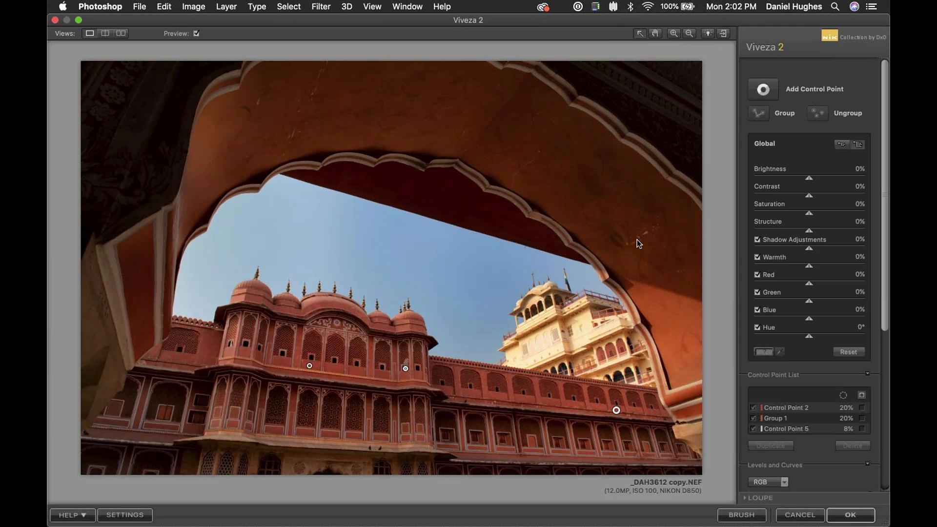
Step: Show and hide the Loupe, and examine the Levels and Curves graph with its endpoint handles
{"action": "left_click", "coordinate": [756, 497]}
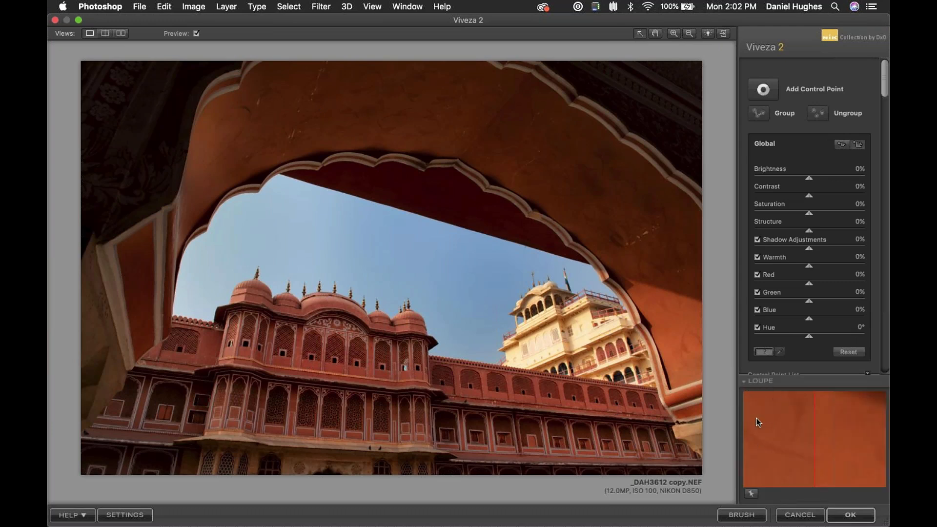
{"action": "left_click", "coordinate": [743, 379]}
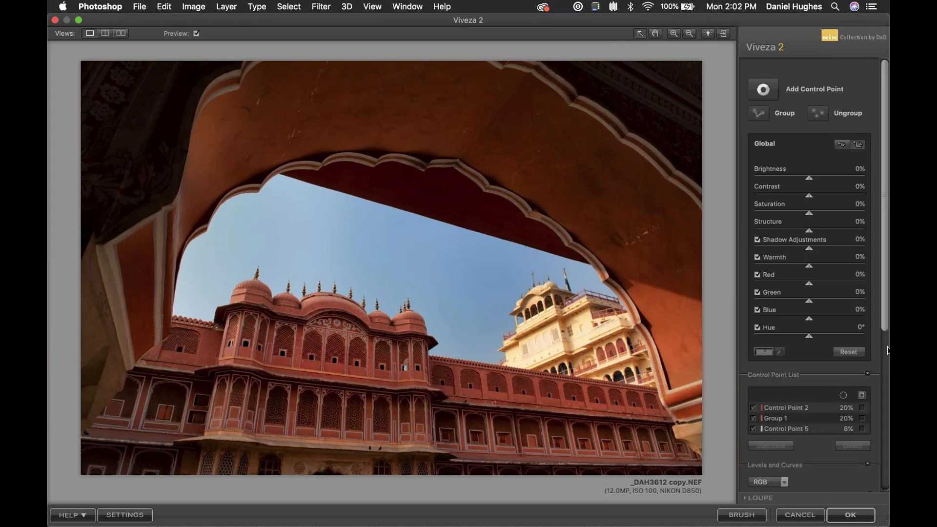
{"action": "scroll", "coordinate": [798, 439], "scroll_direction": "down", "scroll_amount": 5}
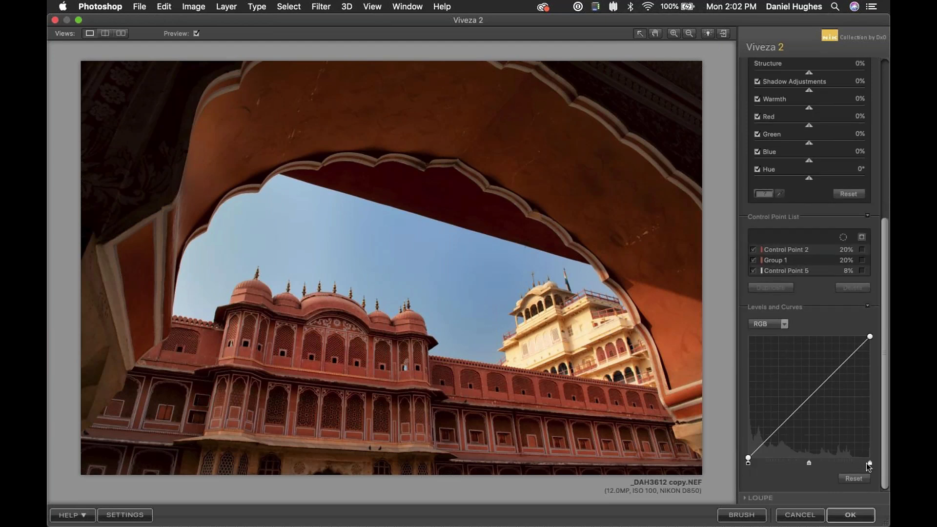
{"action": "left_click_drag", "start_coordinate": [867, 461], "coordinate": [874, 462]}
Step: Open the Loupe, lock it on the palace's domes and spires, and sweep its before/after divider across the detail
{"action": "left_click", "coordinate": [760, 499]}
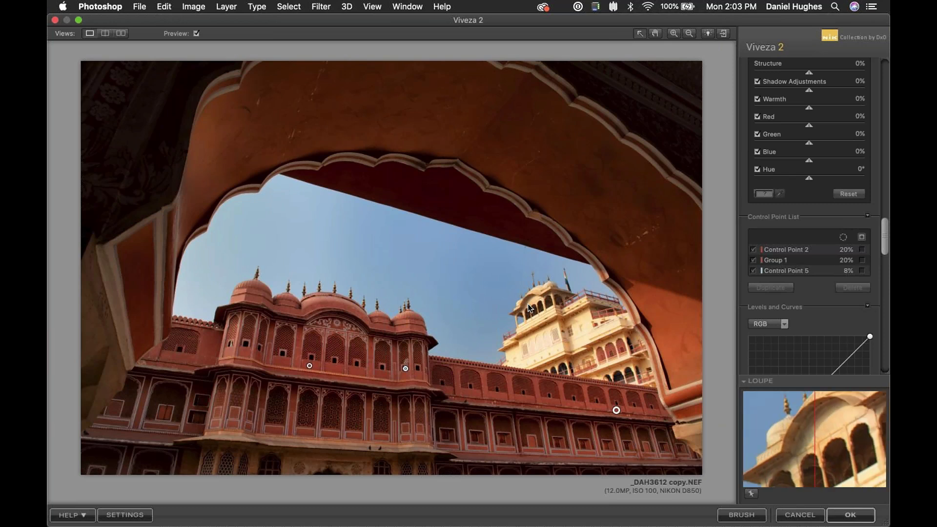
{"action": "left_click", "coordinate": [751, 493]}
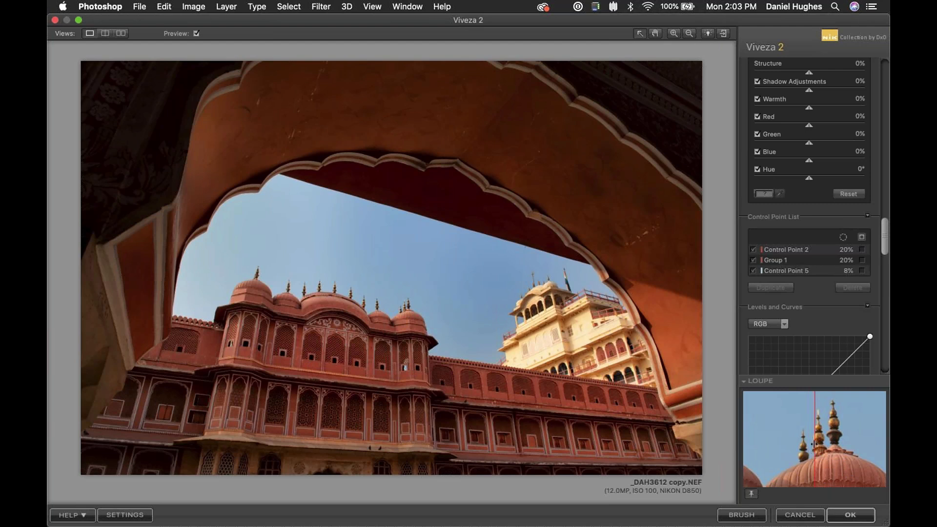
{"action": "left_click_drag", "start_coordinate": [815, 444], "coordinate": [853, 453]}
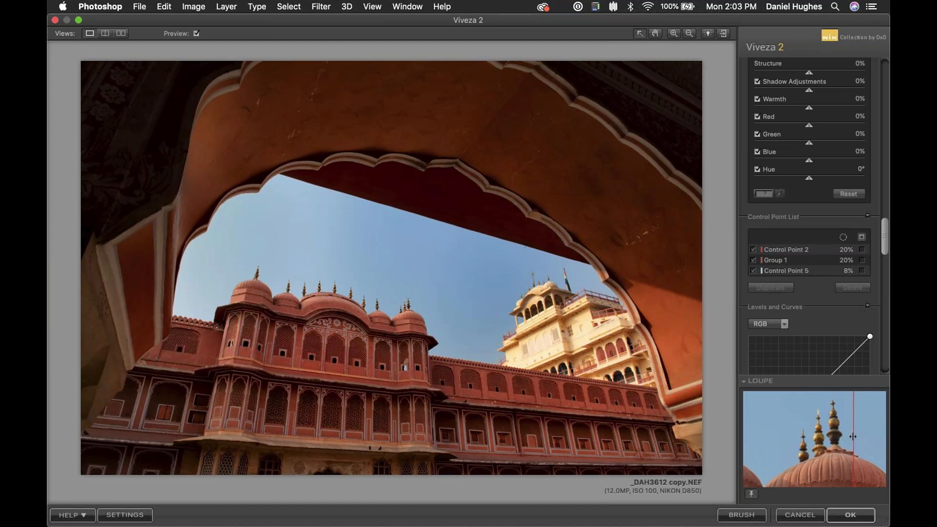
{"action": "left_click_drag", "start_coordinate": [853, 436], "coordinate": [817, 447]}
Step: Cycle the background colour around the preview image through its shades, ending on the dark one
{"action": "left_click", "coordinate": [708, 34]}
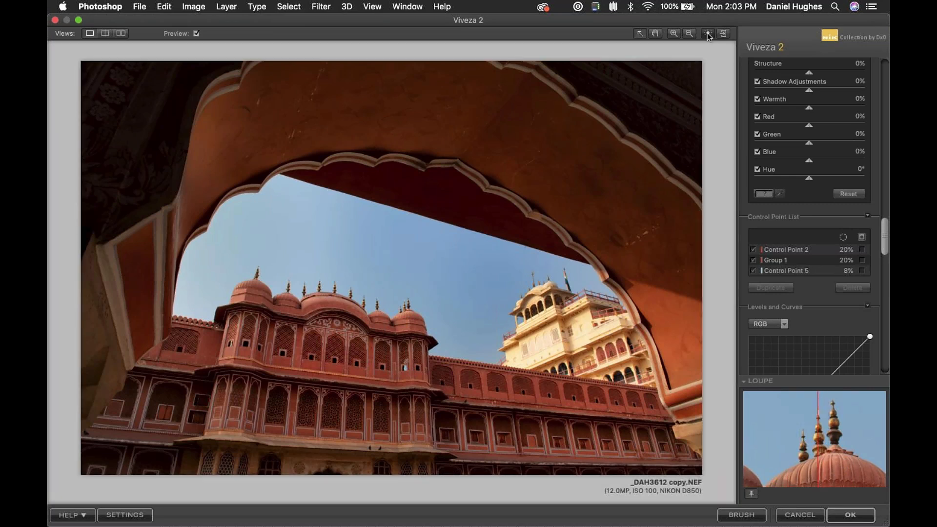
{"action": "left_click", "coordinate": [707, 33]}
{"action": "left_click", "coordinate": [707, 33]}
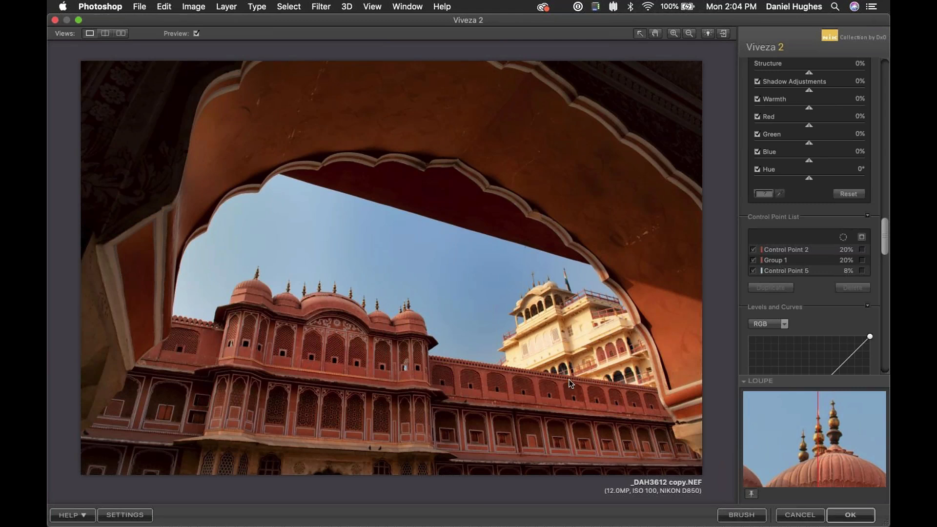
Step: Send the Viveza result back to Photoshop as a brushable layer with a black mask, and move the Selective Tool window aside
{"action": "key", "text": "Return"}
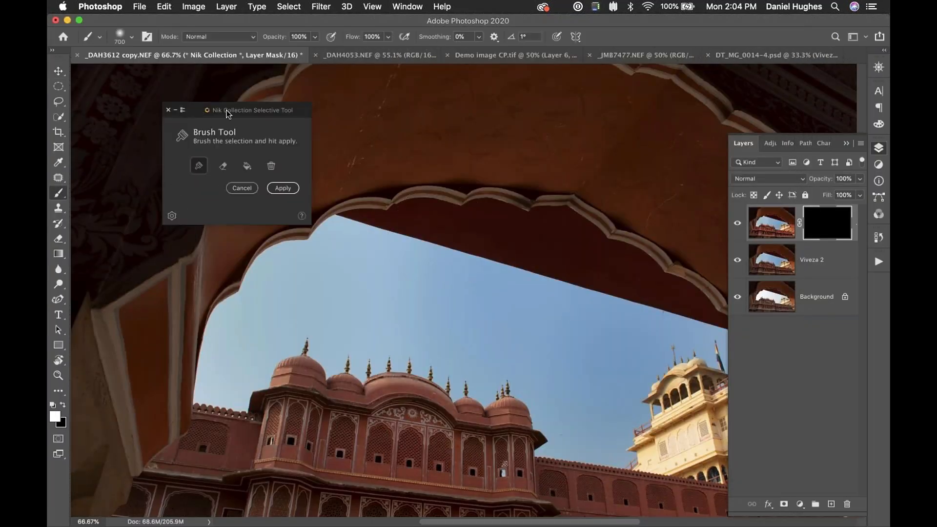
{"action": "mouse_move", "coordinate": [197, 104]}
{"action": "left_mouse_down"}
{"action": "mouse_move", "coordinate": [171, 85]}
{"action": "mouse_move", "coordinate": [141, 82]}
{"action": "left_mouse_up"}
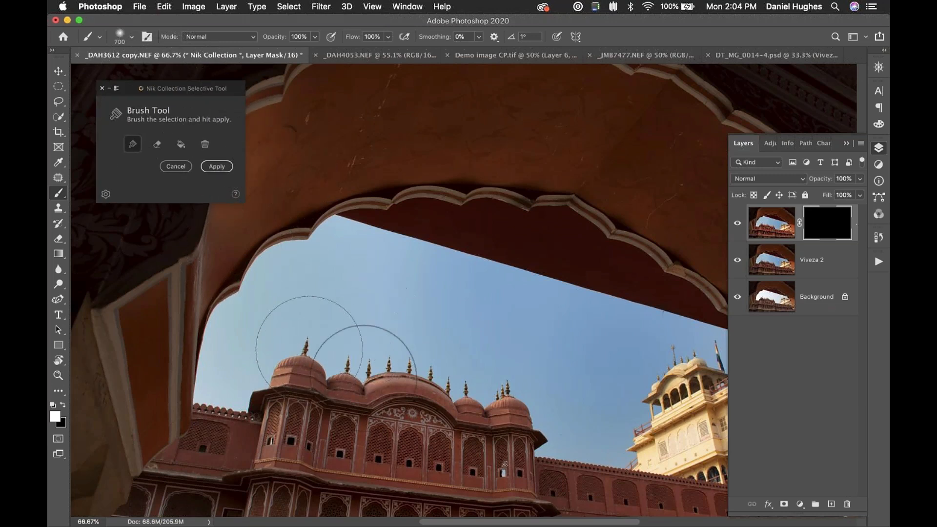
Step: Try painting a single dab of the effect over the palace facade, and undo it
{"action": "scroll", "coordinate": [366, 381], "scroll_direction": "down", "scroll_amount": 5}
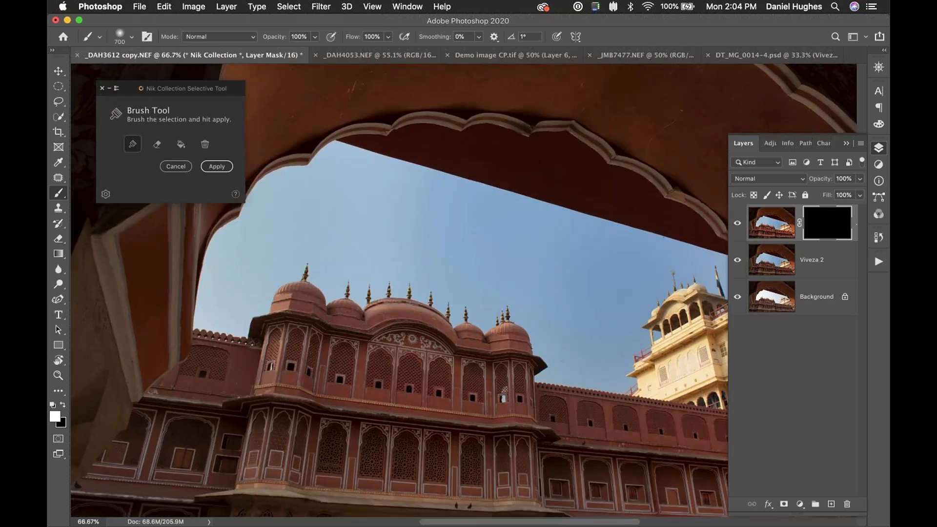
{"action": "left_click", "coordinate": [363, 359]}
{"action": "key", "text": "super+minus"}
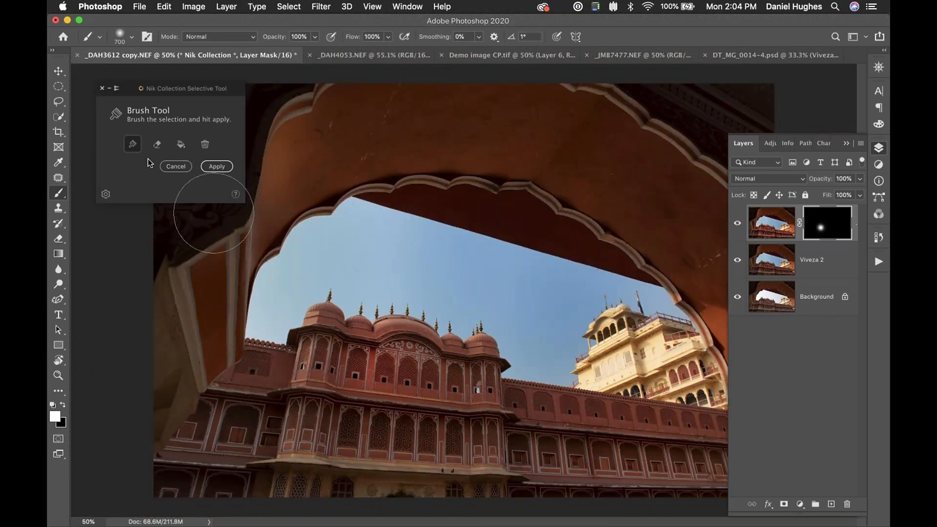
{"action": "key", "text": "super+z"}
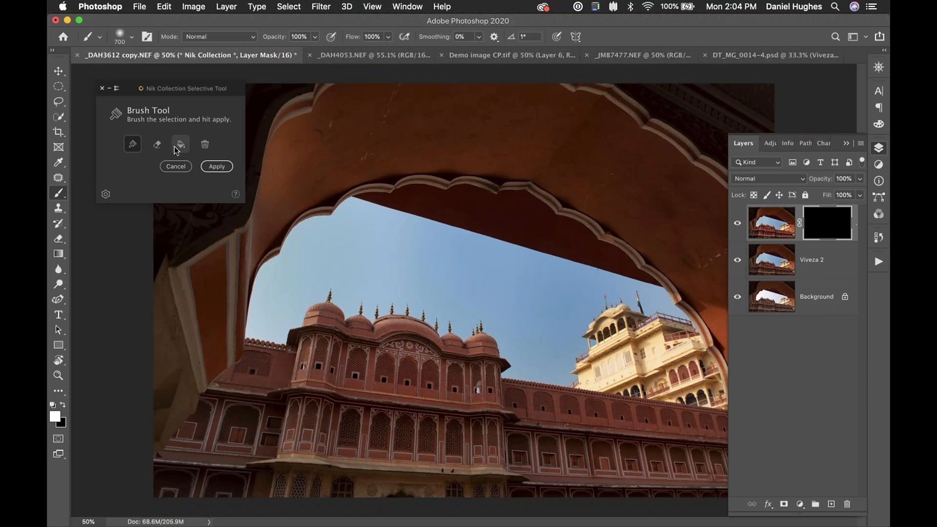
Step: Brush the effect across the whole red palace facade, and erase it from a patch in the facade's lower middle
{"action": "left_click_drag", "start_coordinate": [155, 89], "coordinate": [484, 222]}
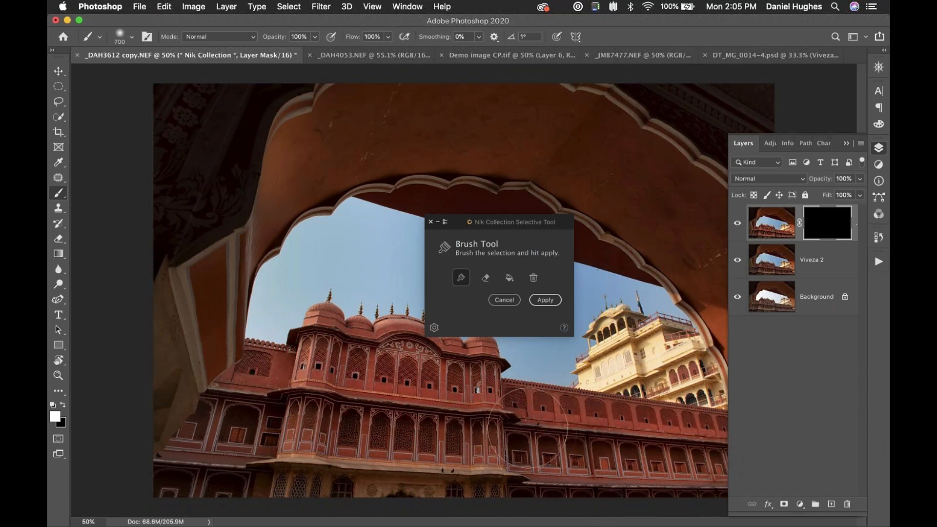
{"action": "mouse_move", "coordinate": [252, 459]}
{"action": "left_mouse_down"}
{"action": "mouse_move", "coordinate": [135, 475]}
{"action": "mouse_move", "coordinate": [252, 396]}
{"action": "mouse_move", "coordinate": [282, 393]}
{"action": "left_mouse_up"}
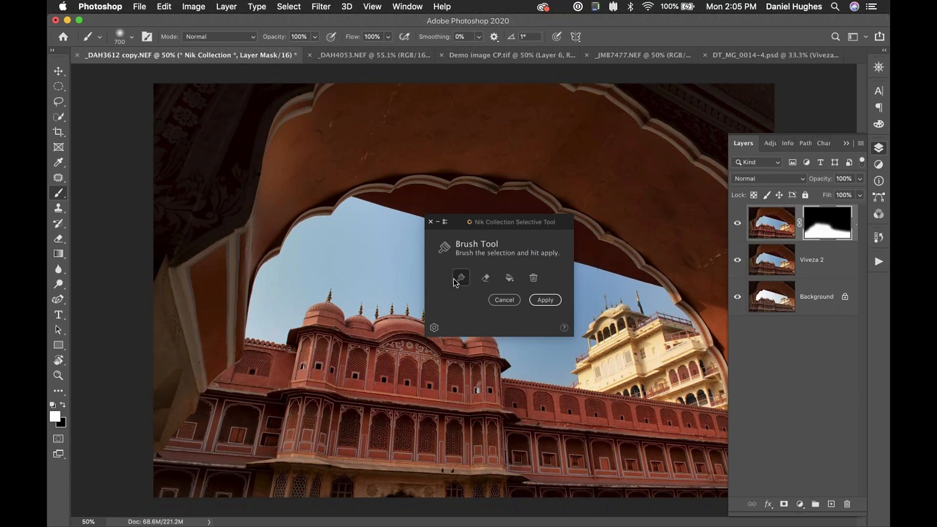
{"action": "mouse_move", "coordinate": [466, 222]}
{"action": "left_mouse_down"}
{"action": "mouse_move", "coordinate": [439, 239]}
{"action": "mouse_move", "coordinate": [428, 196]}
{"action": "left_mouse_up"}
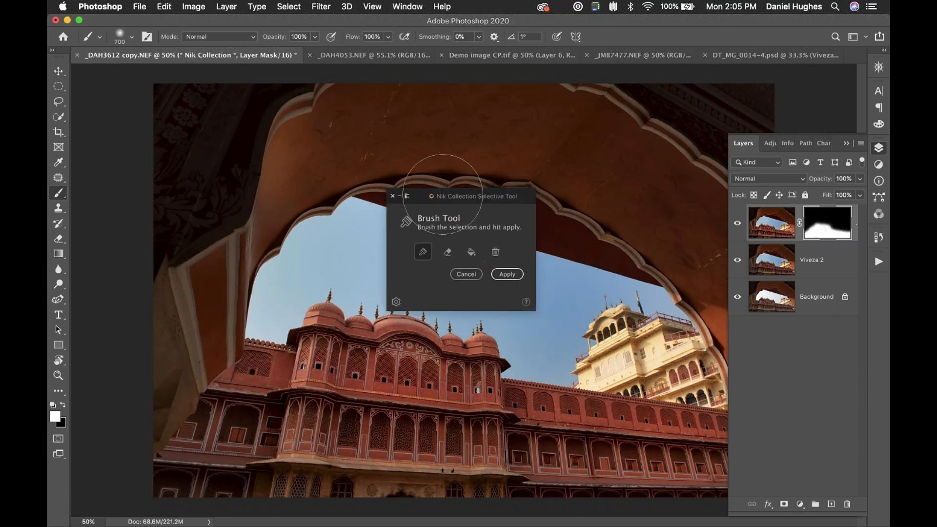
{"action": "left_click", "coordinate": [449, 254]}
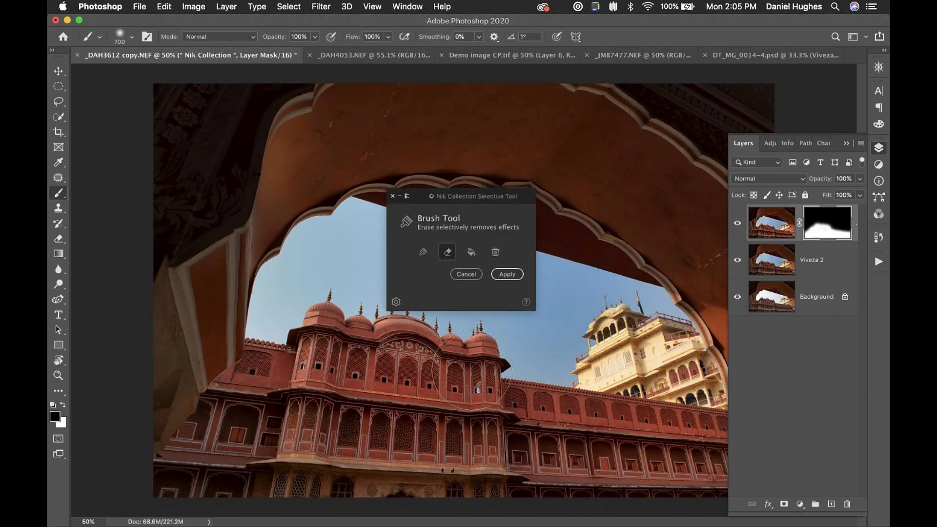
{"action": "mouse_move", "coordinate": [473, 474]}
{"action": "left_mouse_down"}
{"action": "mouse_move", "coordinate": [474, 425]}
{"action": "mouse_move", "coordinate": [470, 493]}
{"action": "left_mouse_up"}
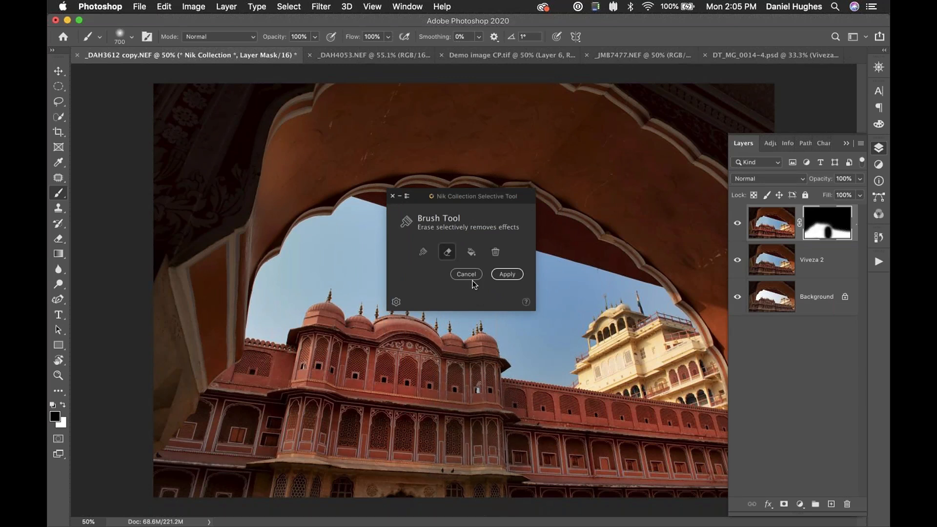
Step: Fill the layer mask so the effect covers the entire image, and clear the effect from the mask
{"action": "left_click", "coordinate": [469, 253]}
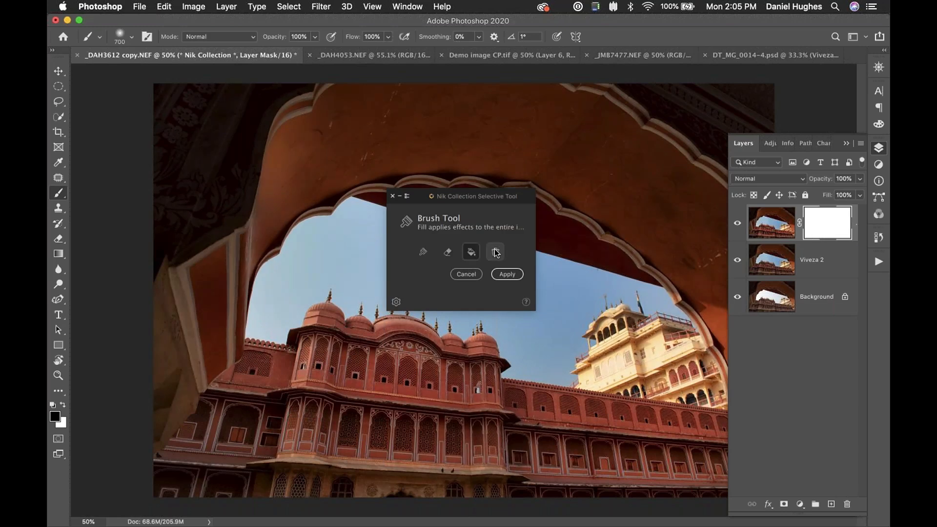
{"action": "left_click", "coordinate": [496, 253]}
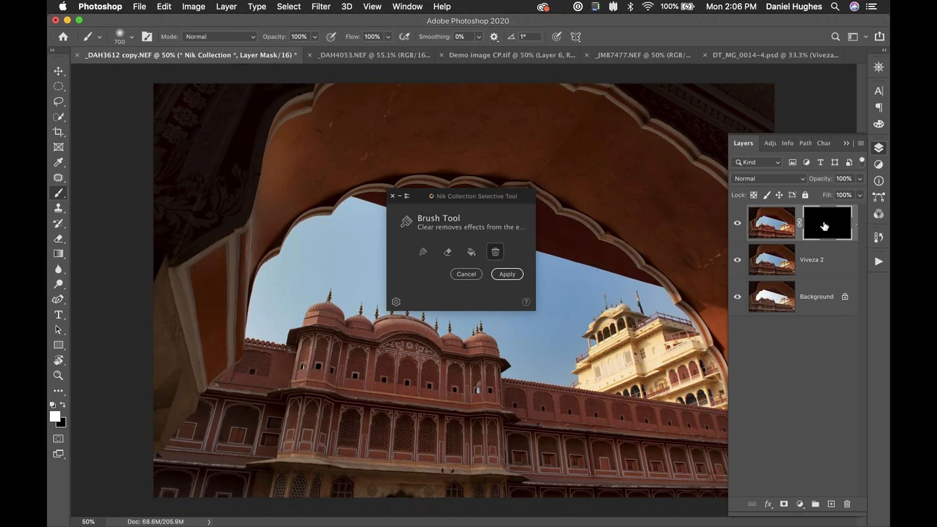
Step: Fill the entire image with the effect, erase it from both sides of the dark archway, and apply the result
{"action": "left_click", "coordinate": [470, 253]}
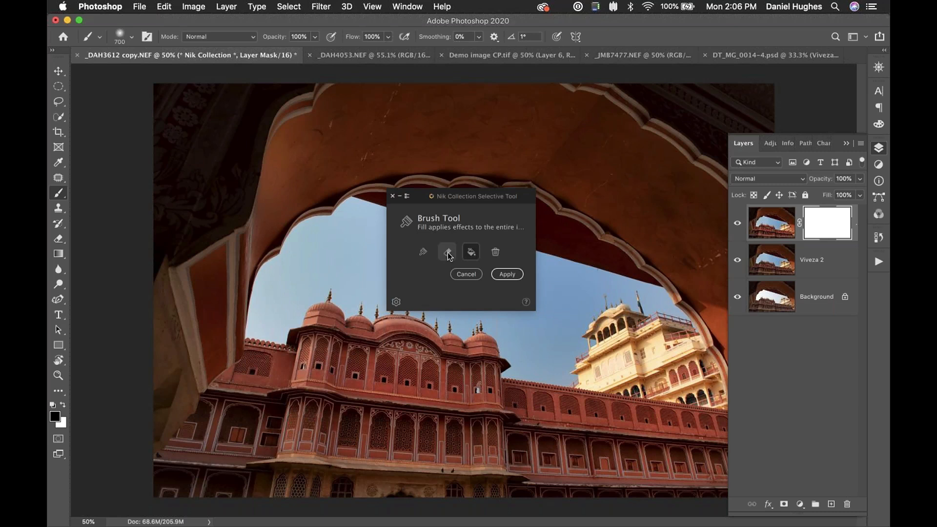
{"action": "left_click", "coordinate": [448, 253]}
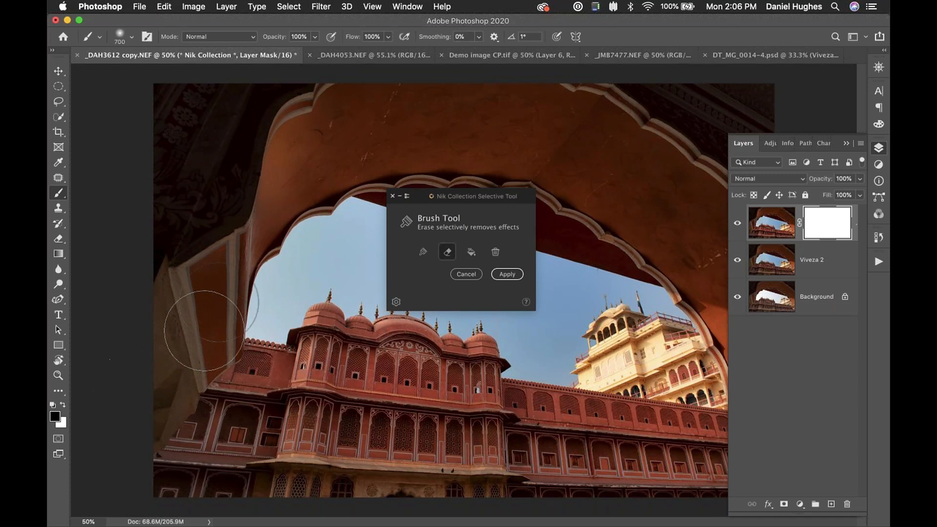
{"action": "mouse_move", "coordinate": [202, 295]}
{"action": "left_mouse_down"}
{"action": "mouse_move", "coordinate": [212, 283]}
{"action": "mouse_move", "coordinate": [210, 225]}
{"action": "left_mouse_up"}
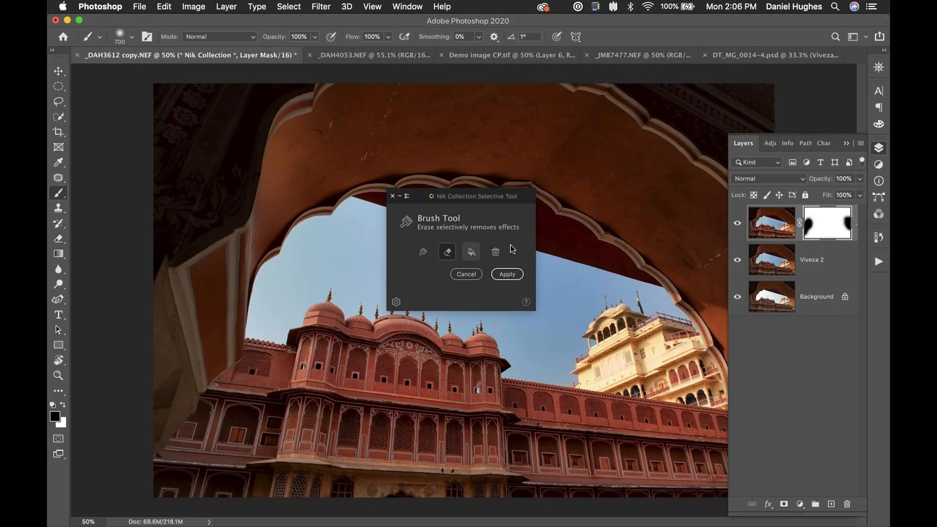
{"action": "left_click", "coordinate": [508, 274]}
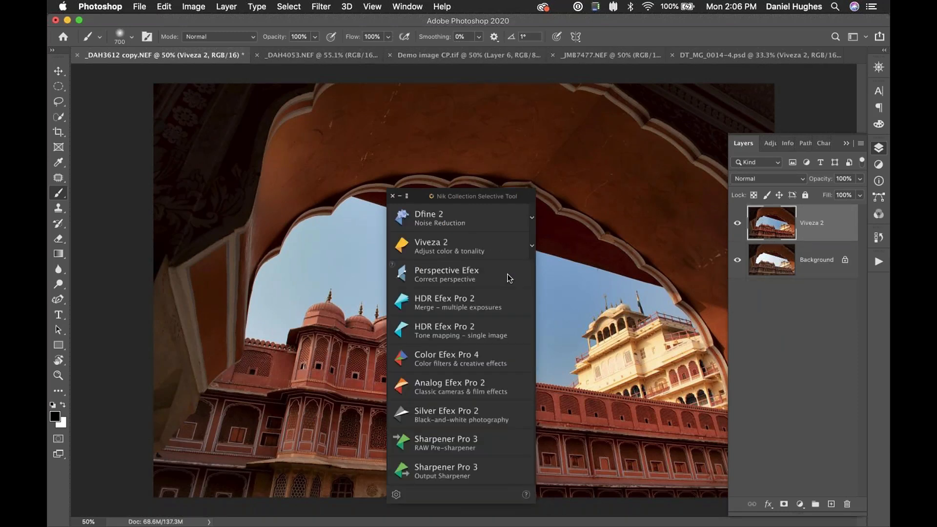
Step: Move the Nik Collection Selective Tool list clear of the palace facade, and bring up the Dock to switch apps
{"action": "left_click_drag", "start_coordinate": [468, 197], "coordinate": [154, 86]}
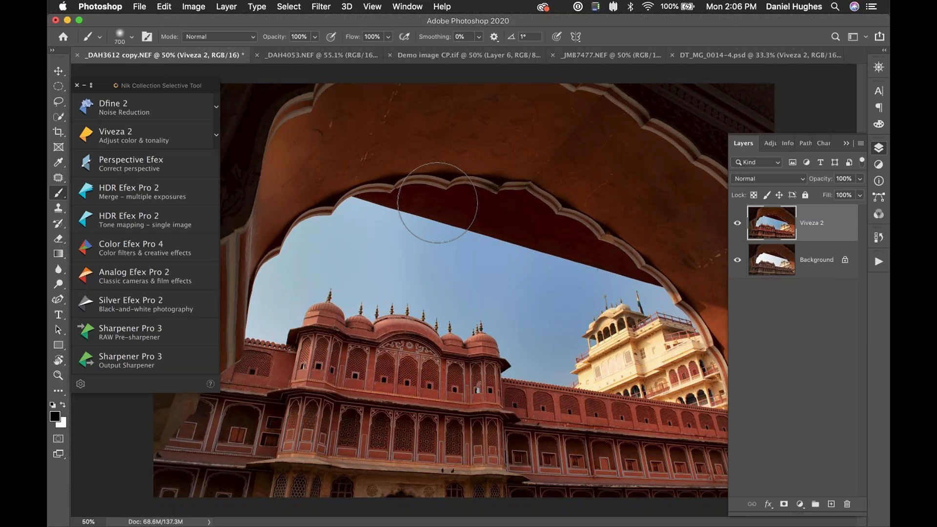
{"action": "mouse_move", "coordinate": [496, 524]}
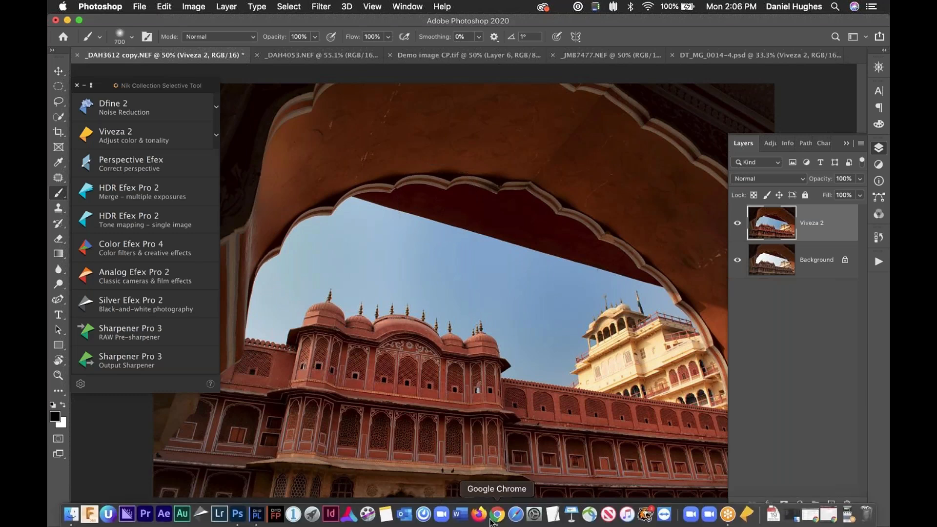